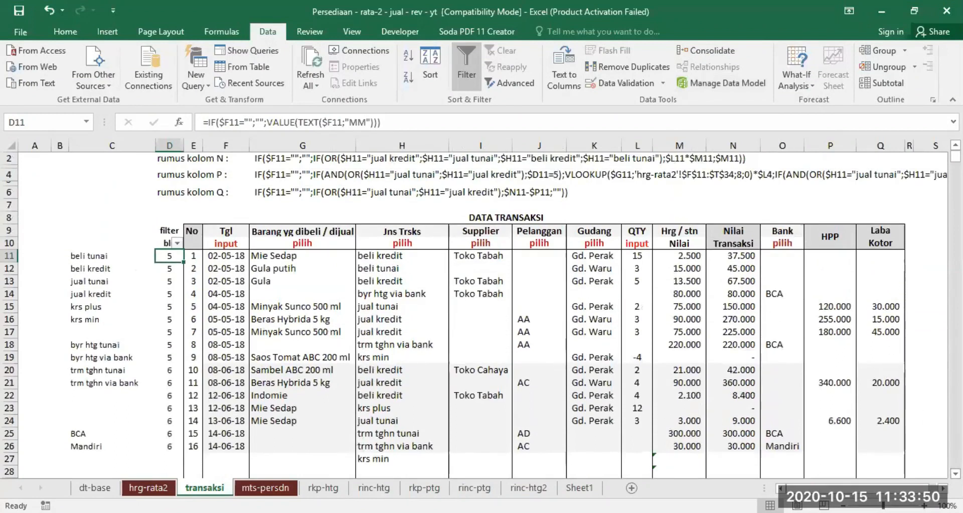
Widen the column of purchased and sold goods (column G) slightly in the transaction table.
scroll(474, 314, down, 1)
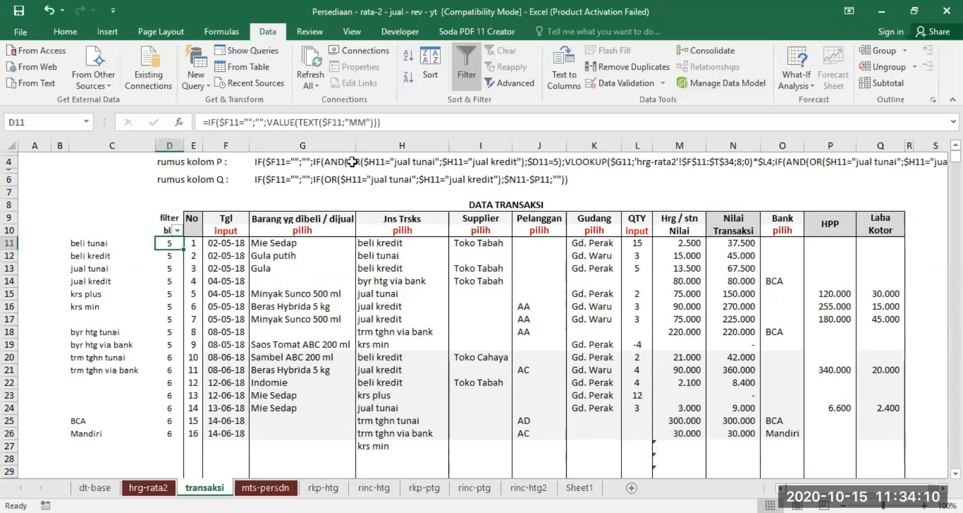
drag(356, 144, 358, 144)
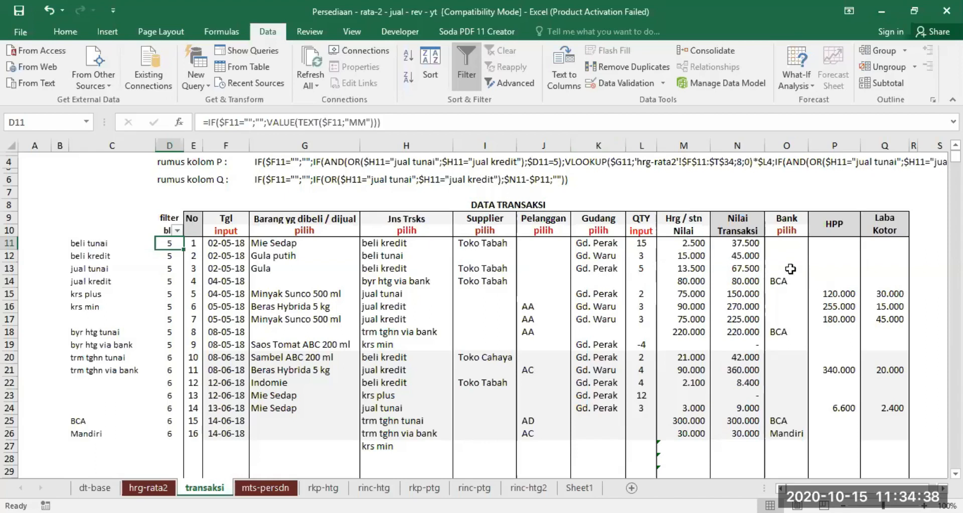
Examine the transaction value formula in N11, the QTY, unit price, supplier and customer columns, and the numbering formula in E11.
click(747, 245)
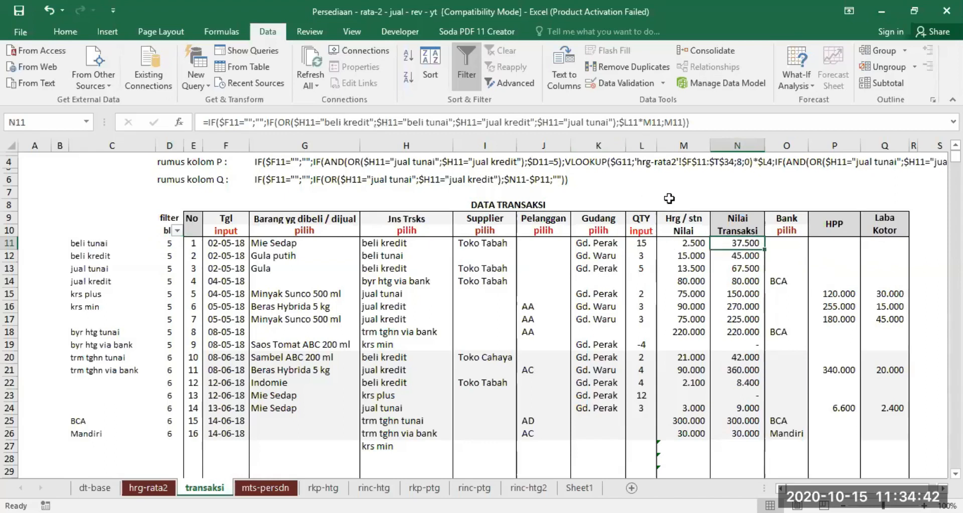
click(643, 221)
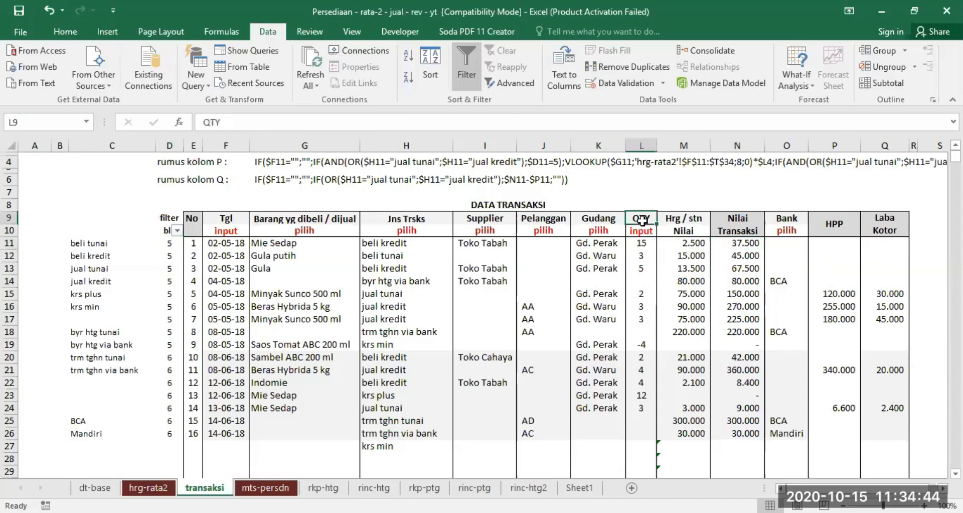
click(681, 222)
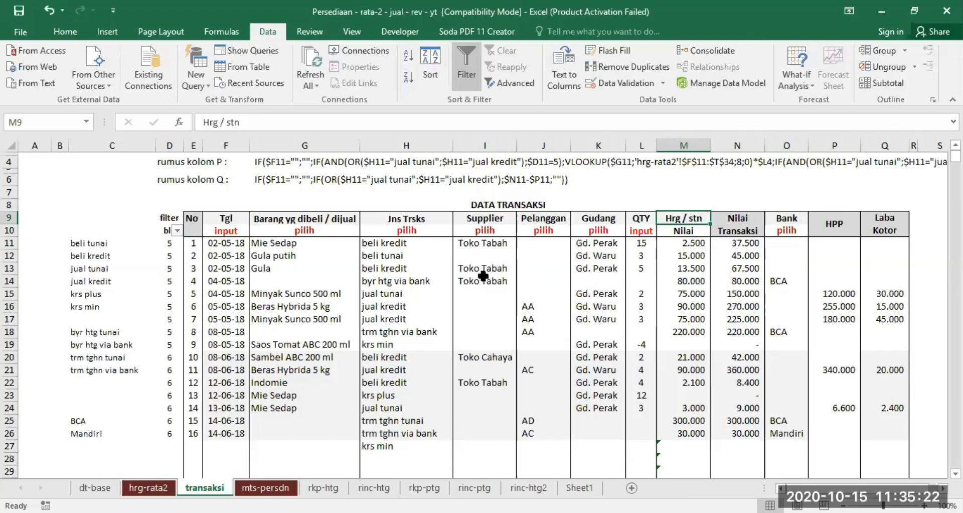
drag(491, 144, 542, 144)
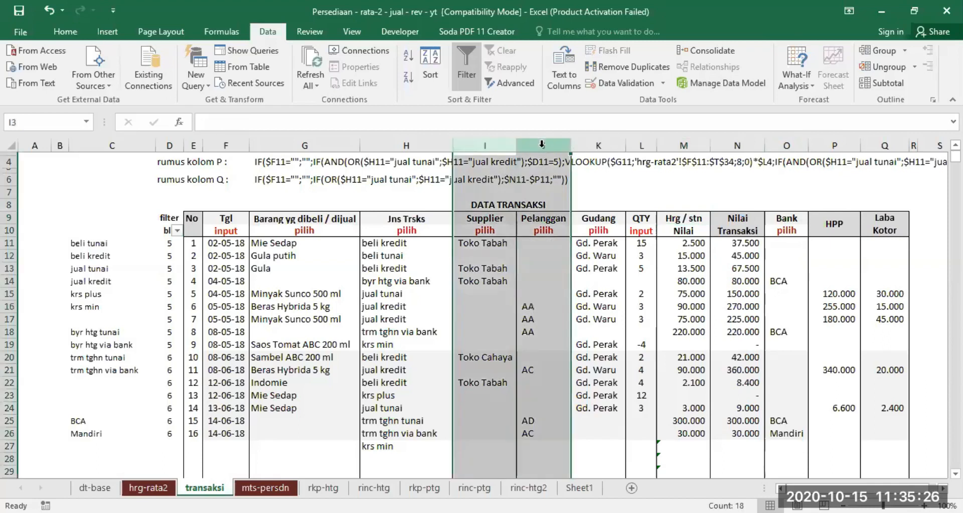
click(489, 245)
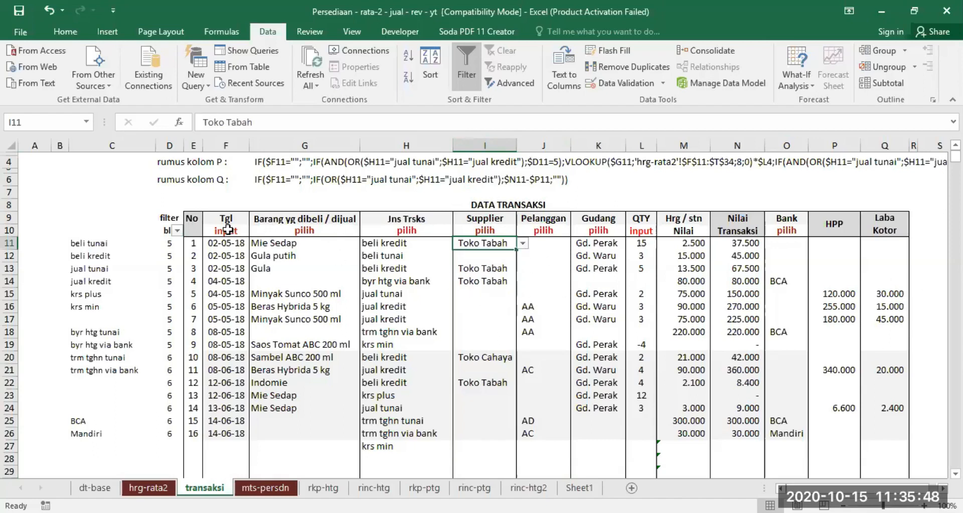
click(192, 223)
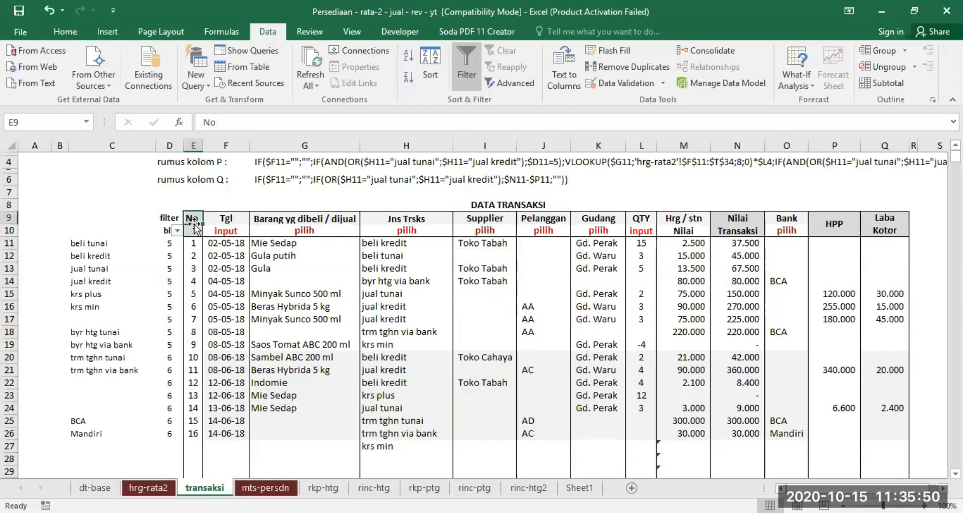
click(733, 221)
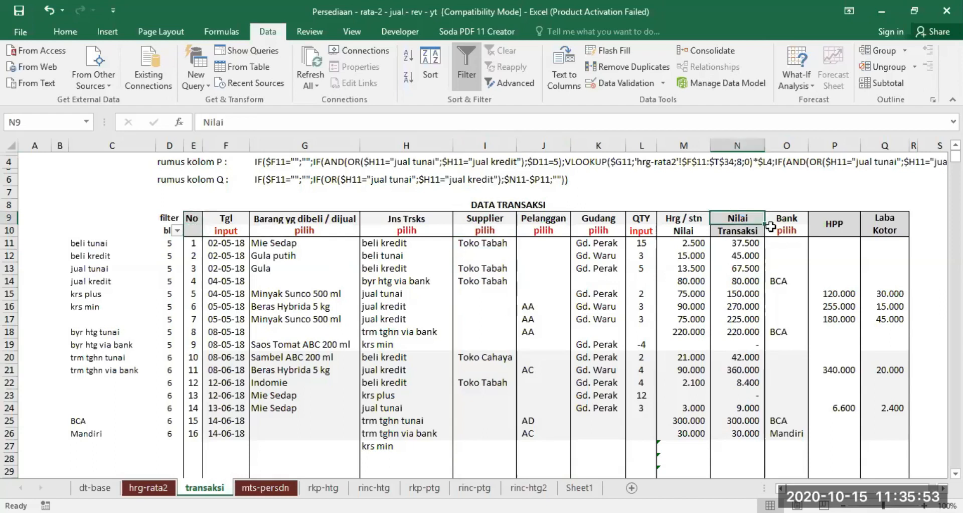
click(189, 242)
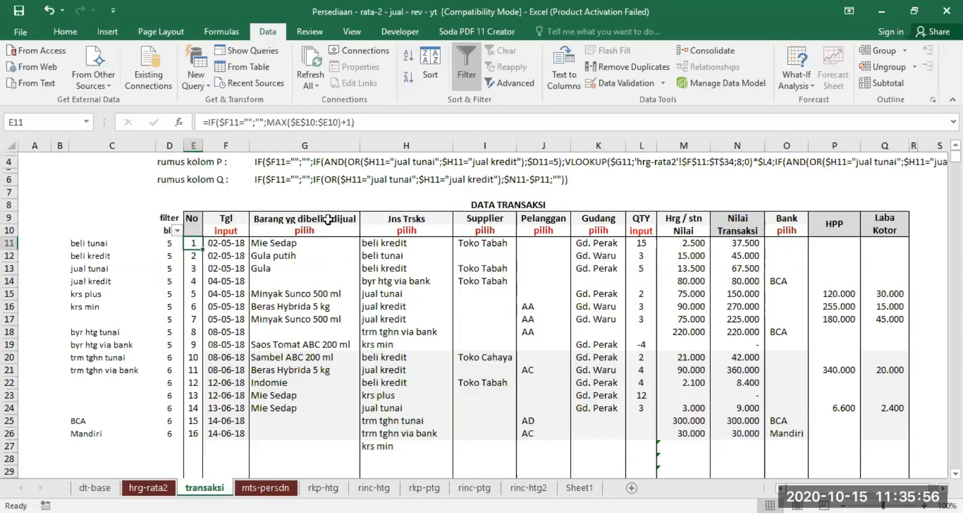
Clear the first transaction's date in F11 and undo the deletion.
click(226, 242)
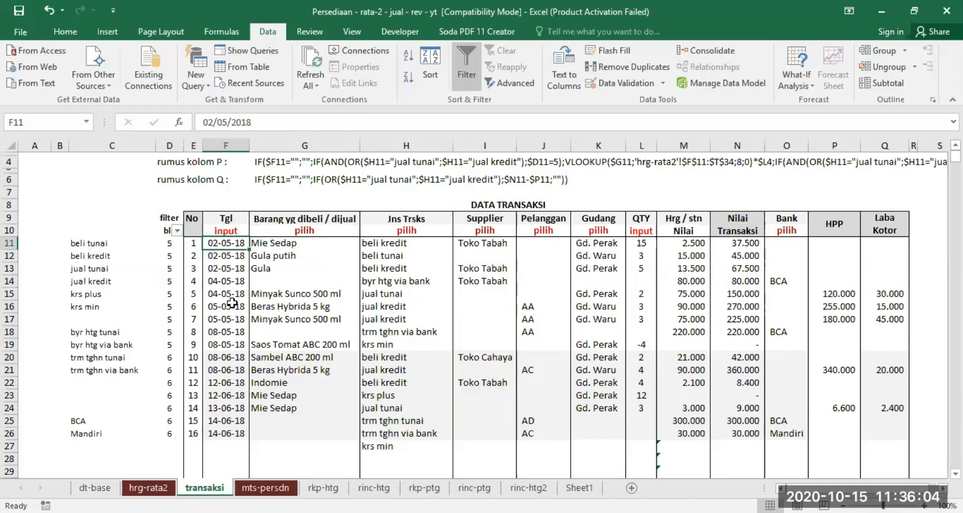
key(Delete)
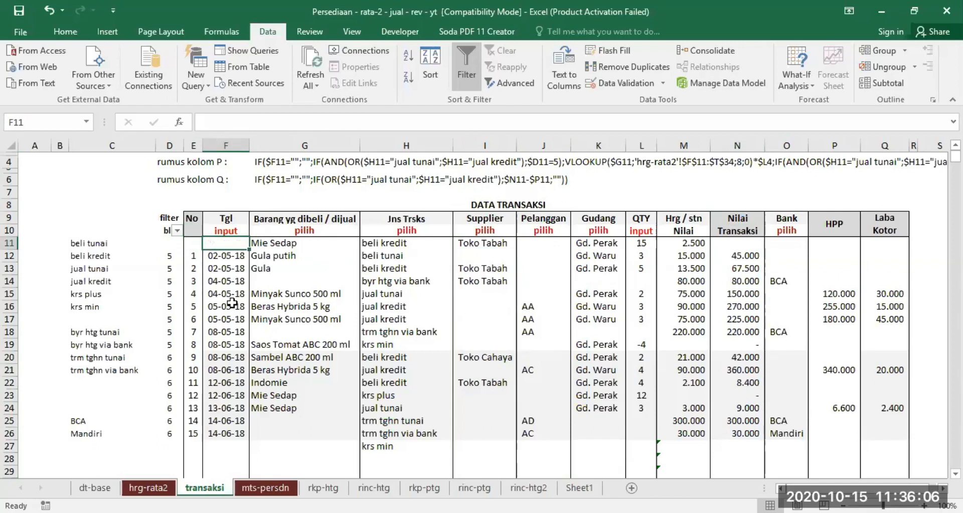
click(48, 11)
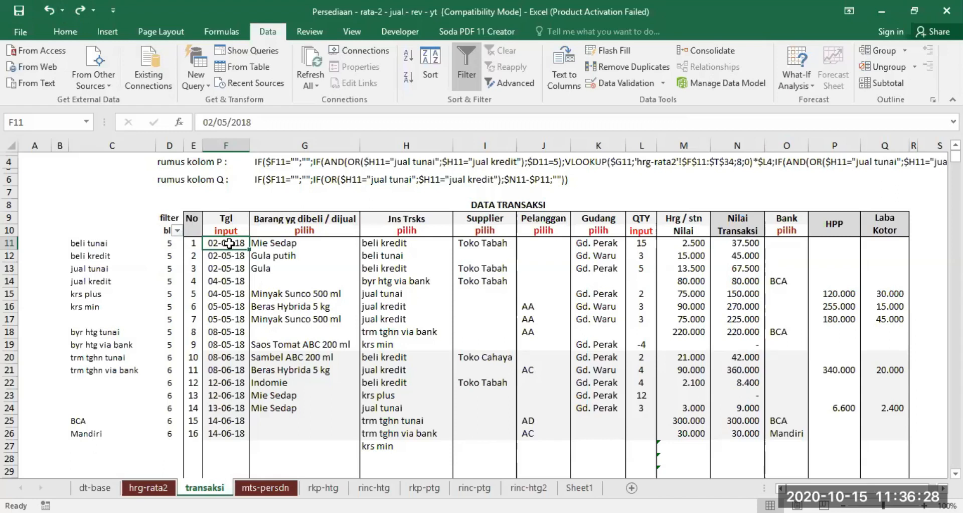
Filter the month column of the transaction table to exclude month 6.
click(170, 241)
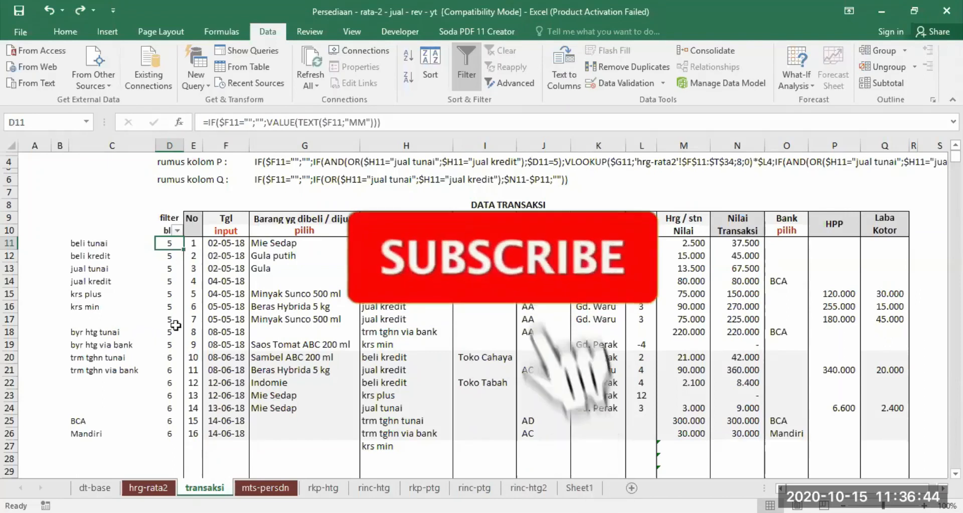
click(177, 231)
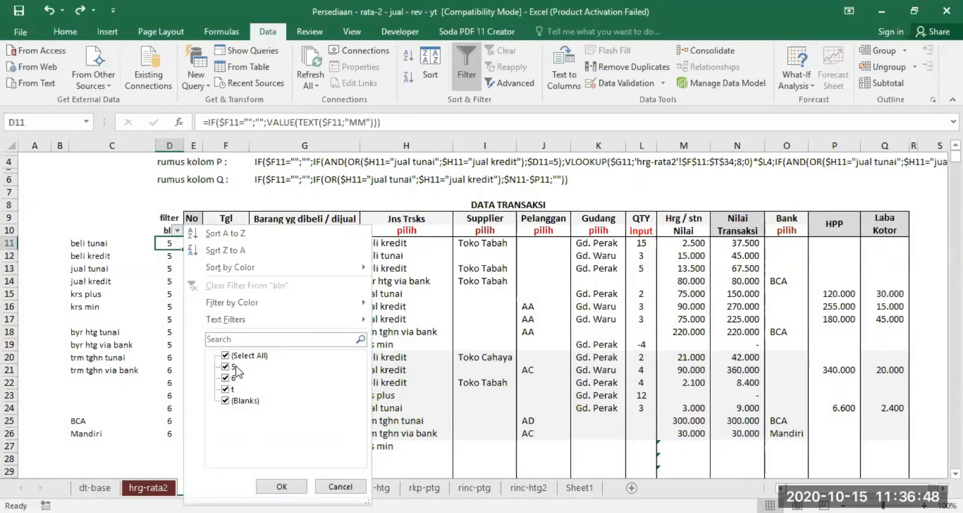
click(229, 377)
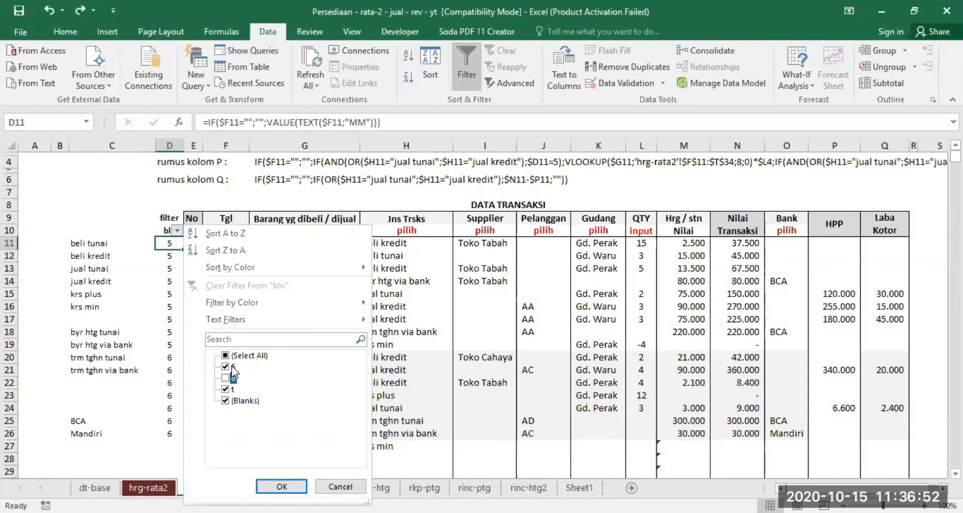
click(282, 486)
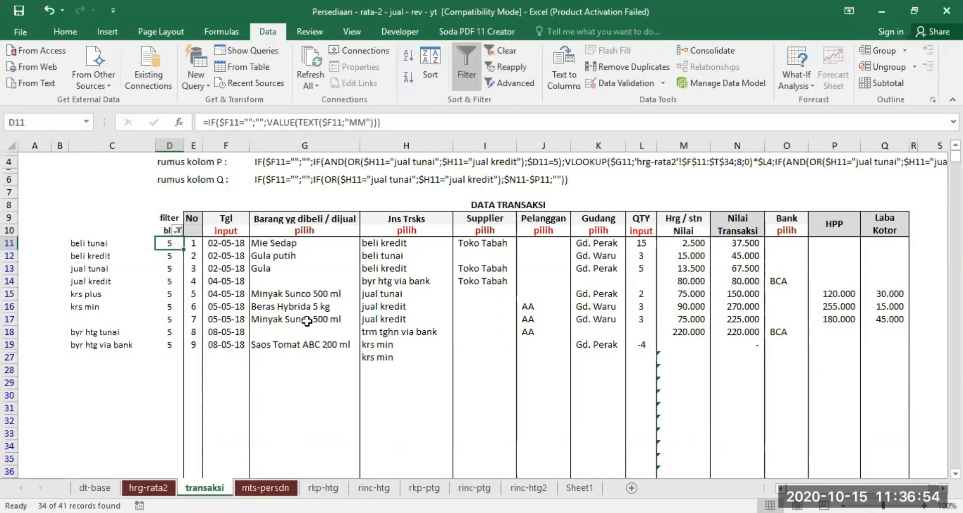
Switch the month column's filter to include month 6 and exclude month 5, and restore all months.
click(178, 230)
click(226, 378)
click(225, 366)
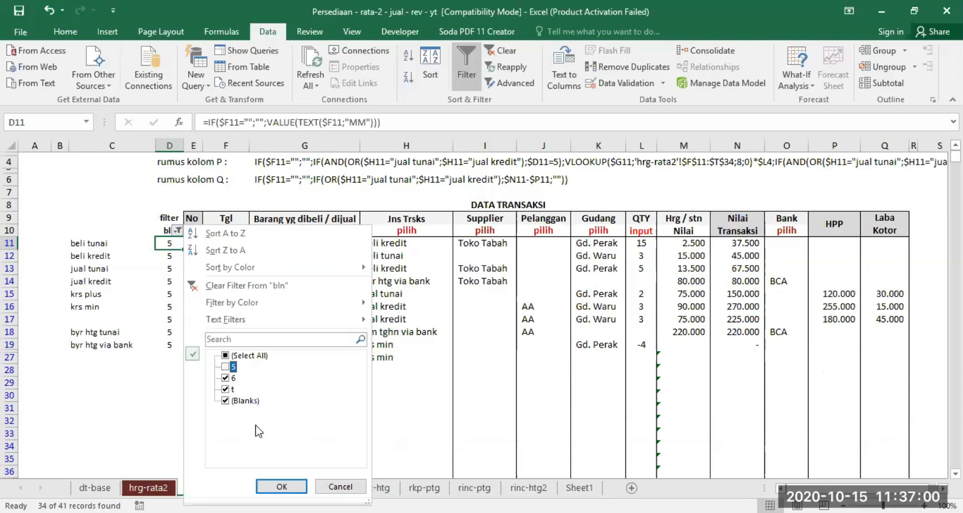
click(272, 485)
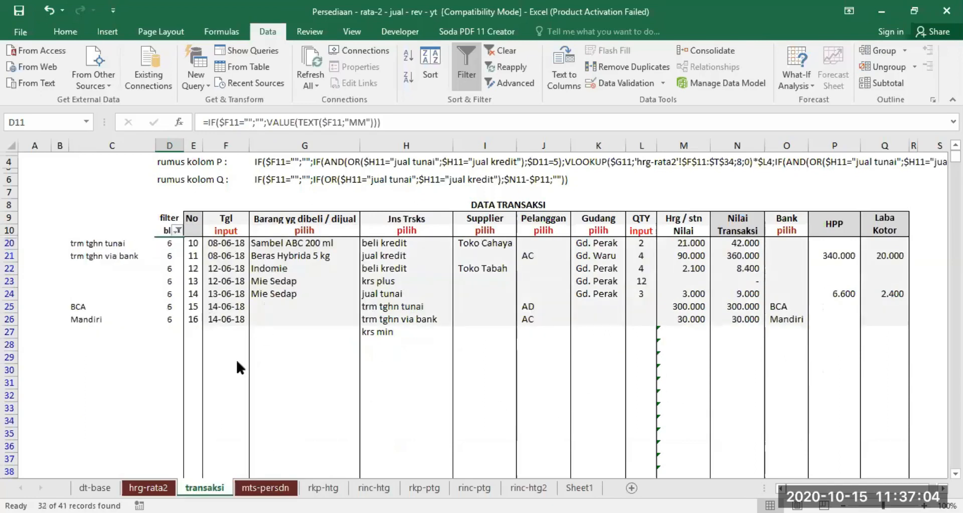
click(177, 230)
click(281, 487)
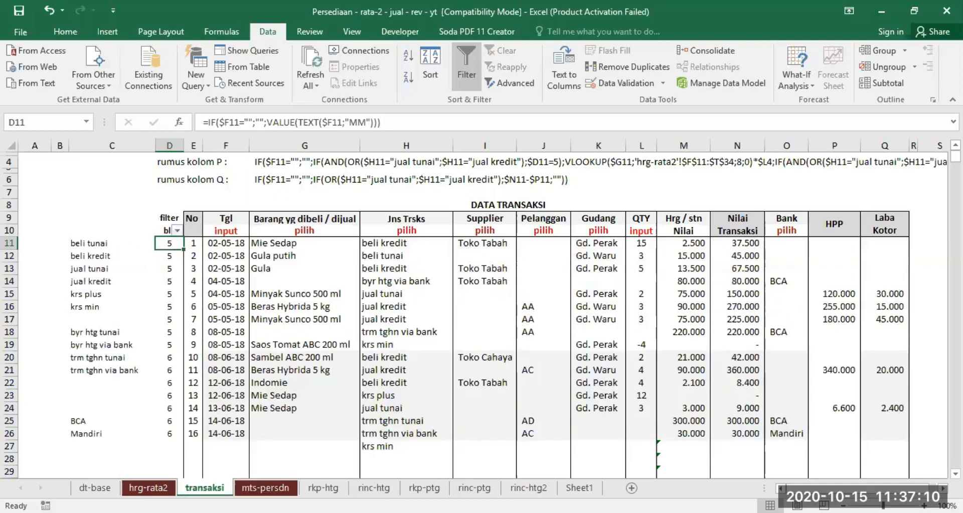
Replace the month formula in D11 with a new one starting =IF($F11="";""; so empty dates return a blank.
scroll(315, 180, up, 2)
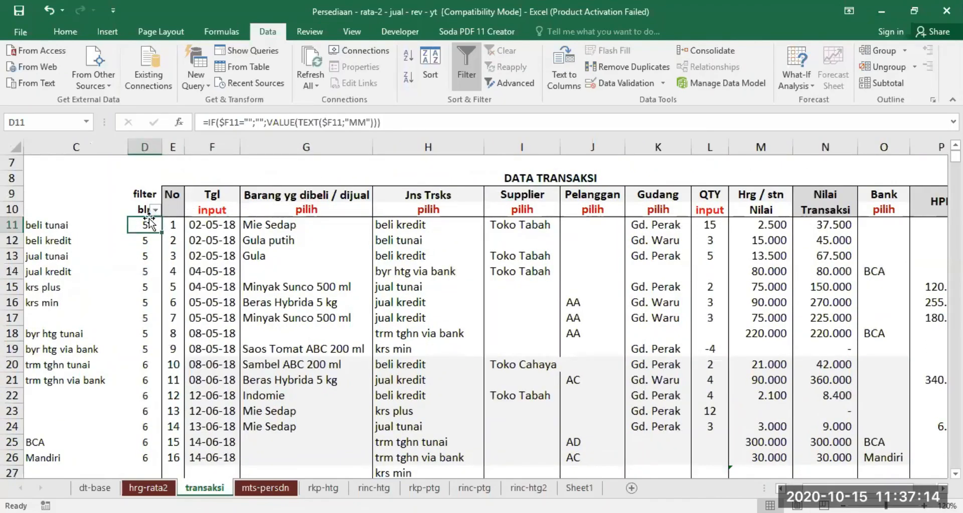
click(204, 122)
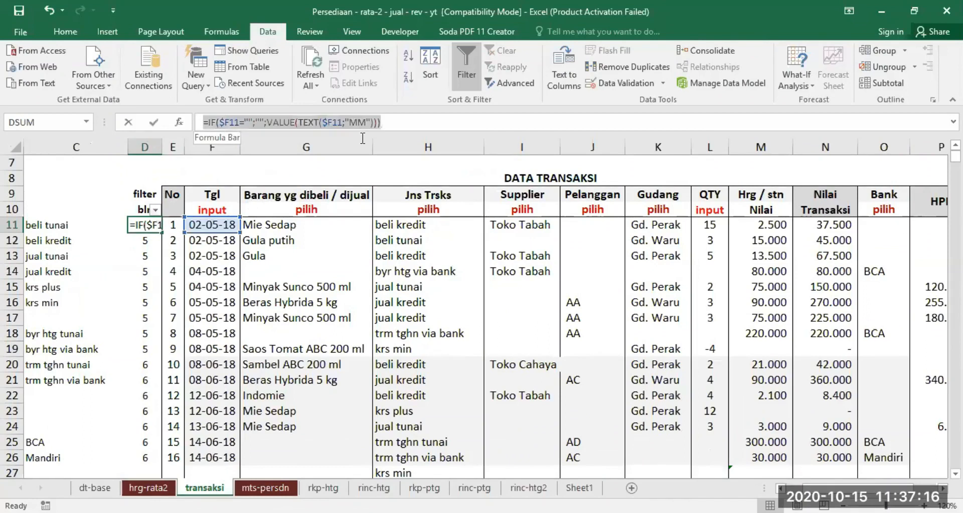
key(Escape)
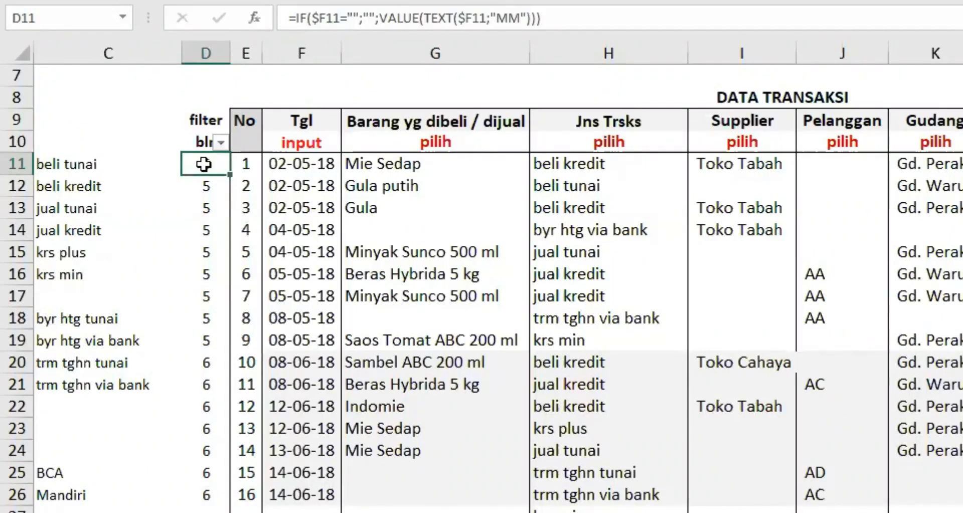
key(Delete)
text(=i)
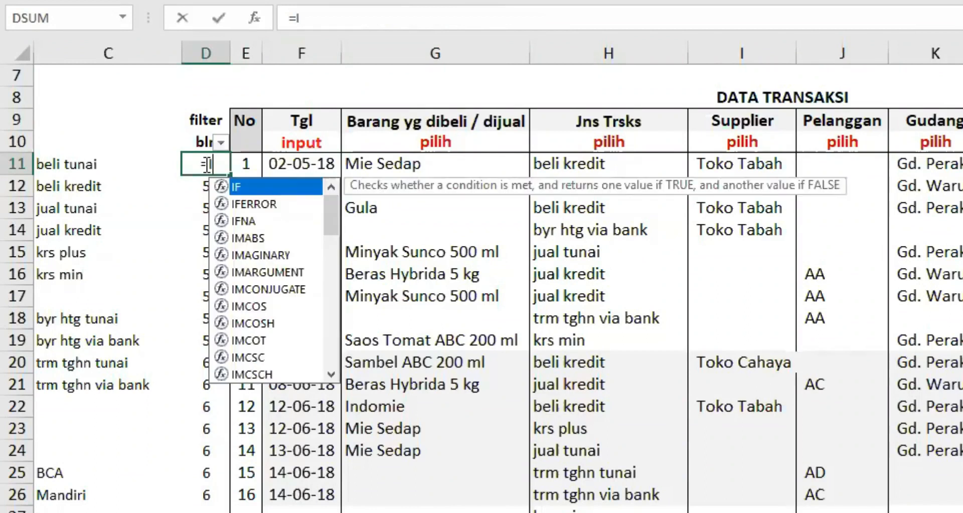
text(f()
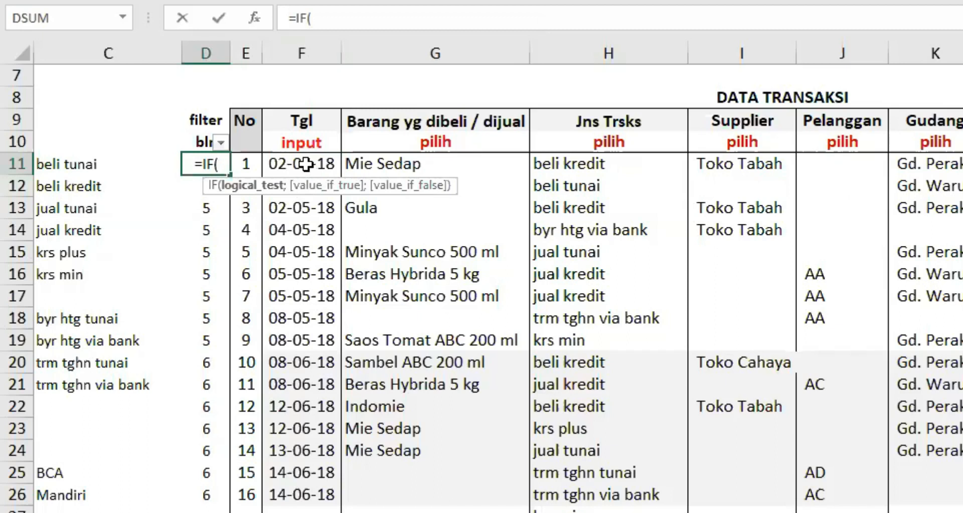
text($F)
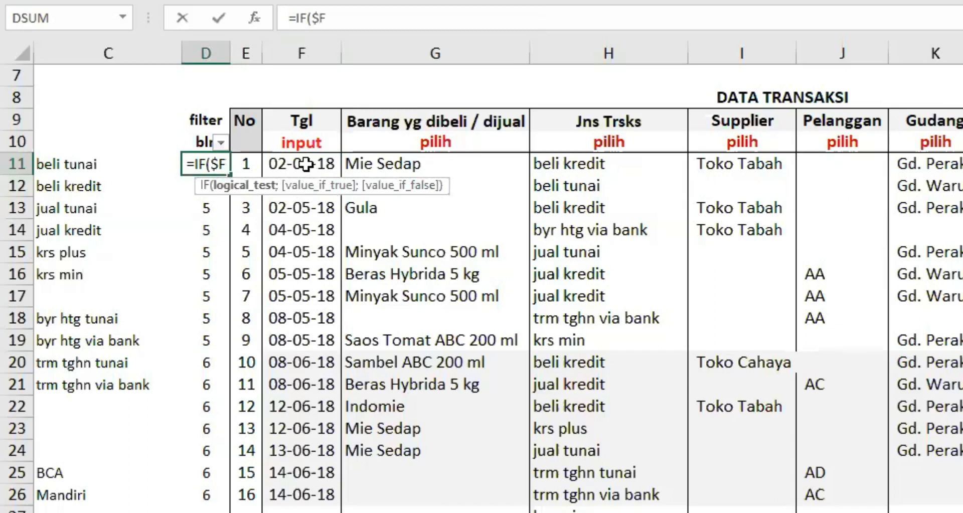
text(11=)
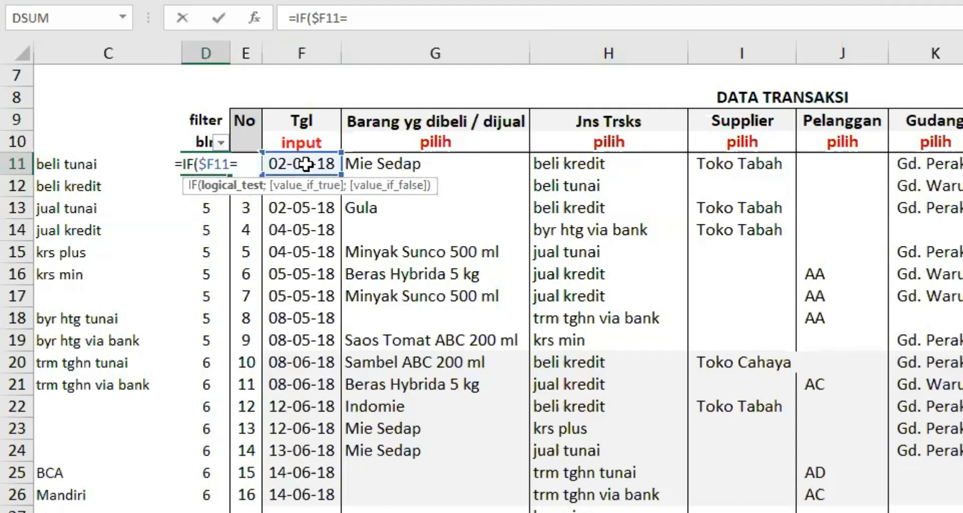
text("";)
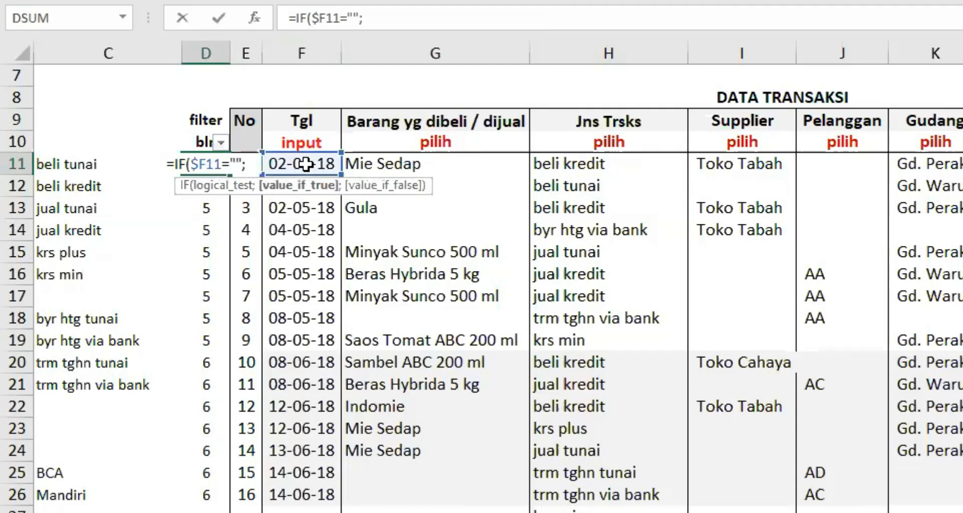
text("";)
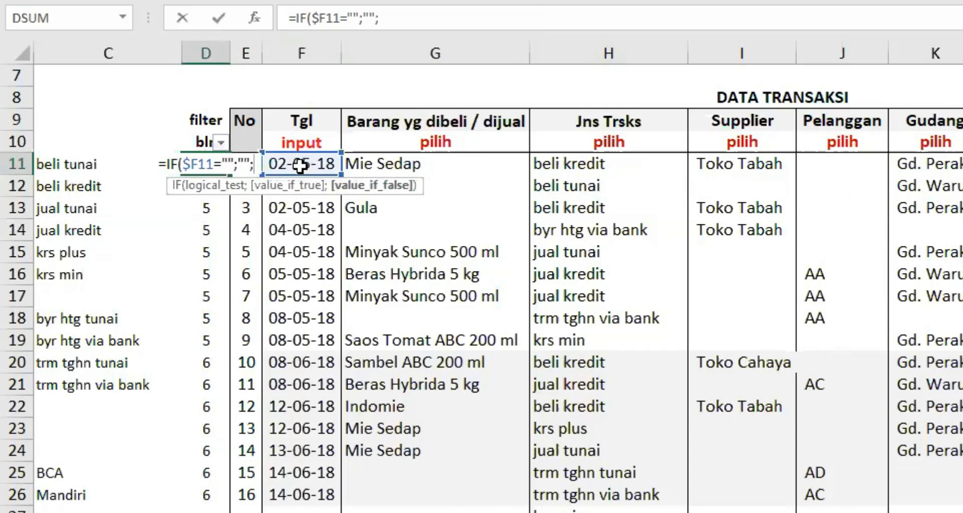
Complete the month formula in D11 with VALUE(TEXT(F11;"mm")) as the result for filled dates and enter it.
text(VALUE()
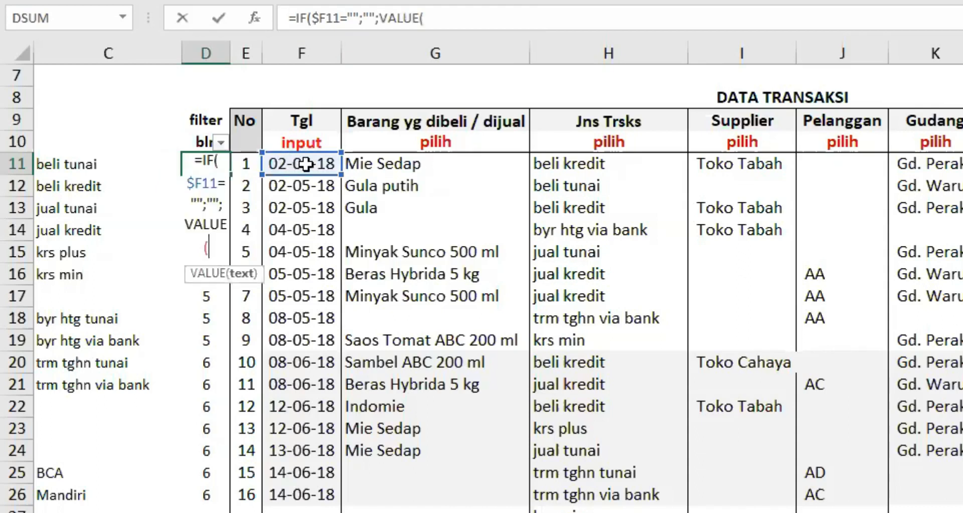
text(T)
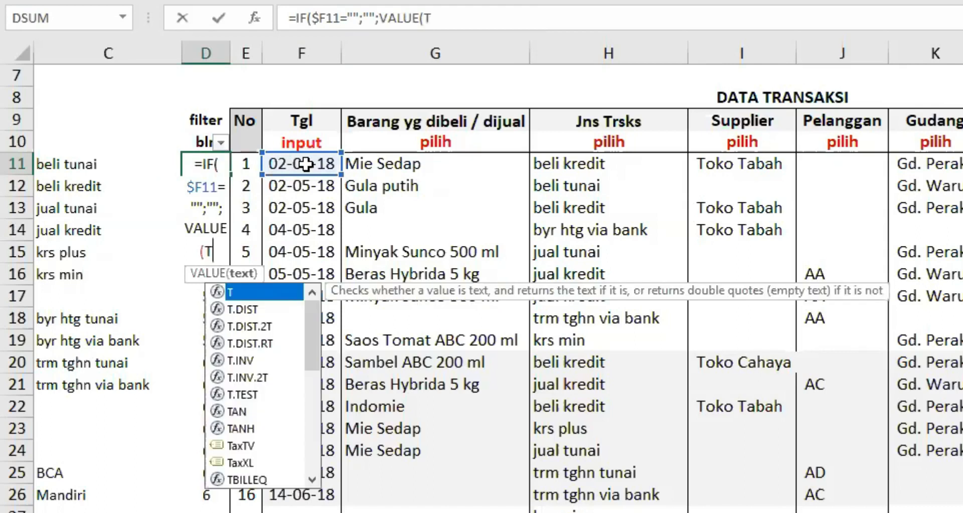
text(EXT()
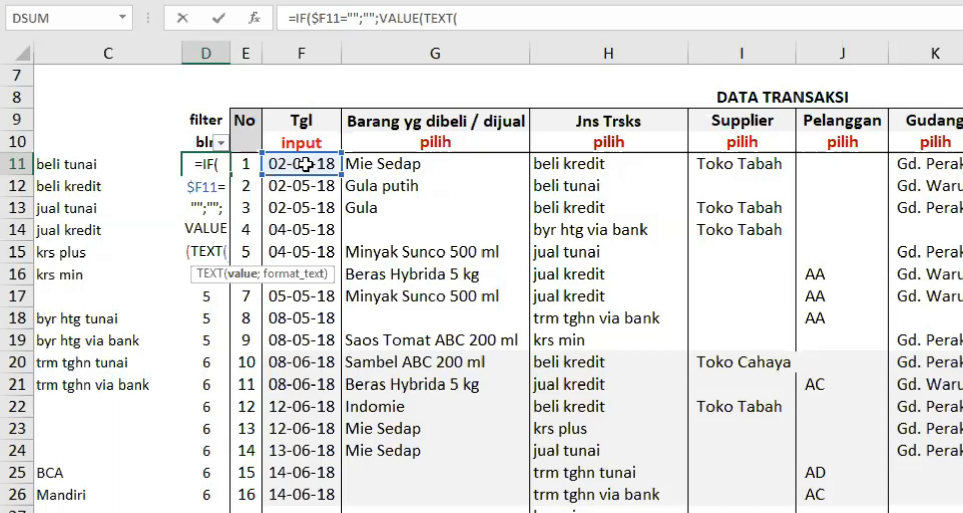
text(F11)
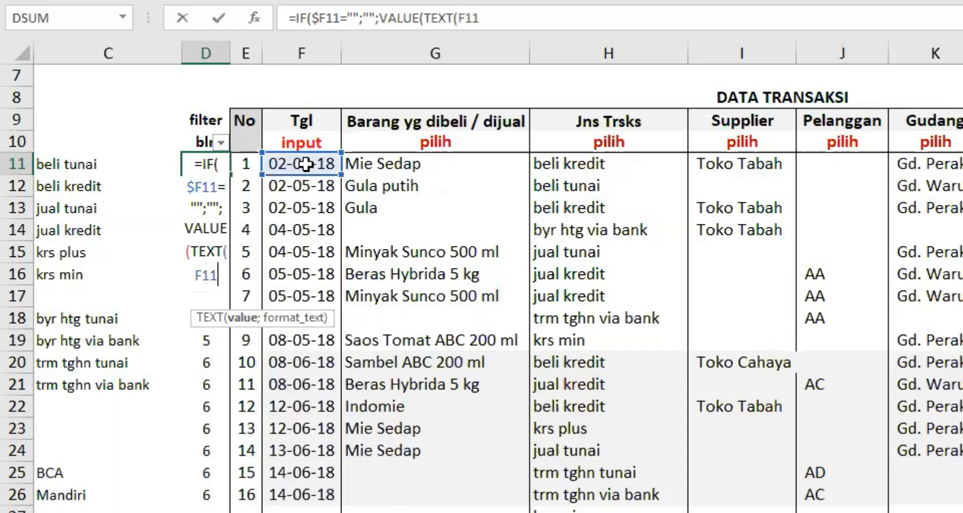
text(;)
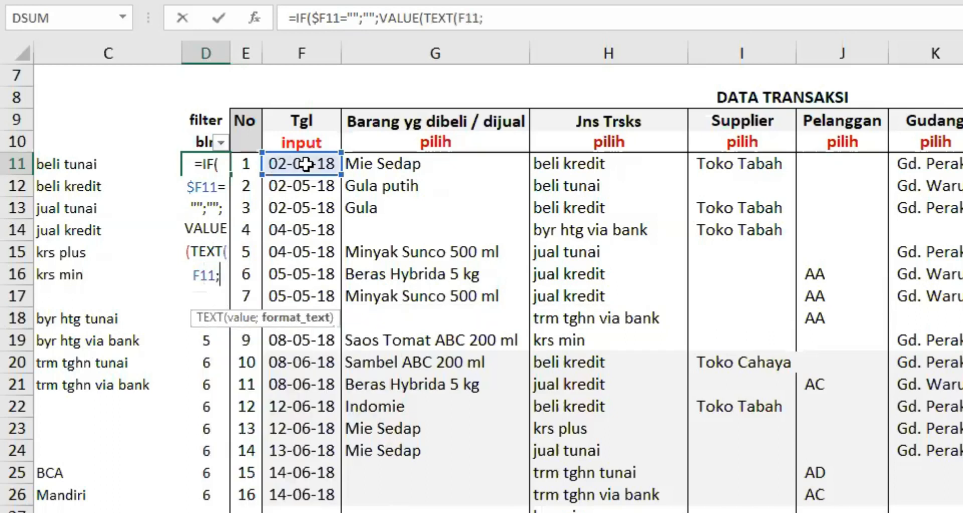
text(")
text(m)
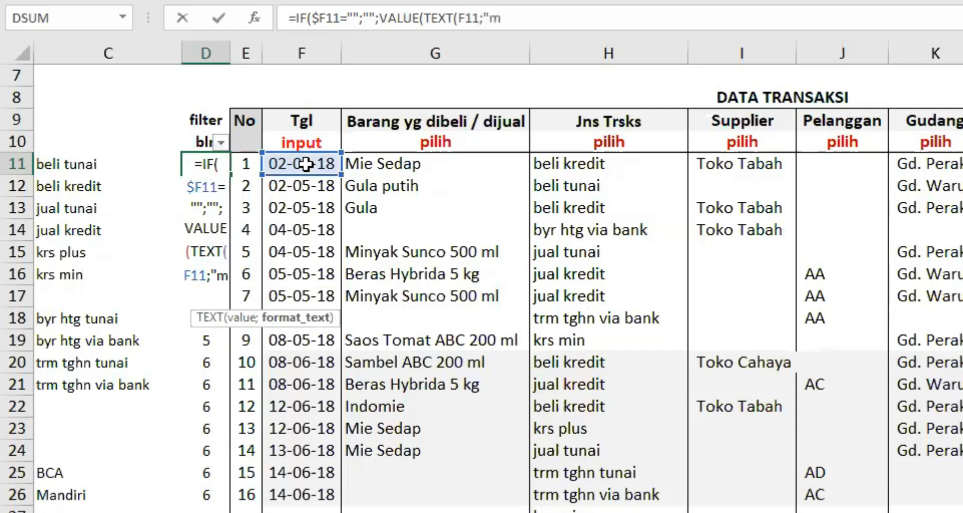
text(m")
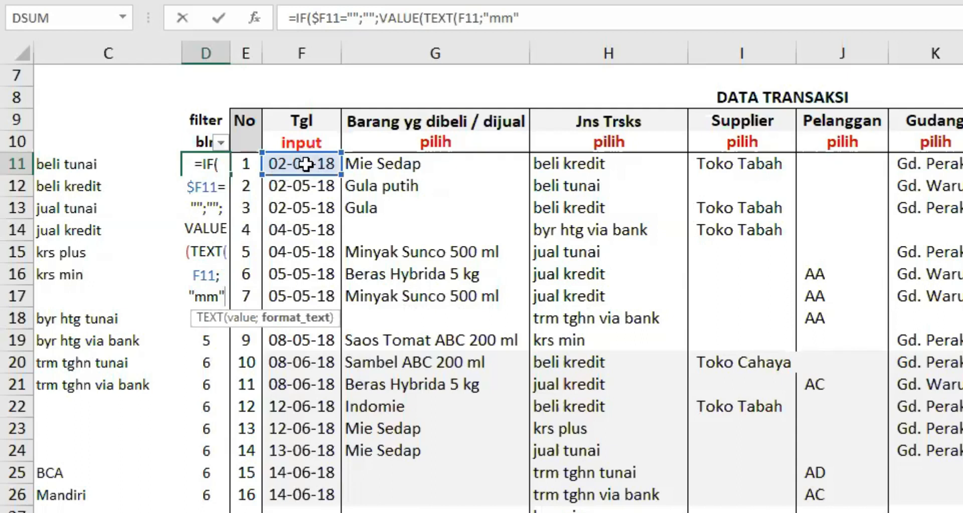
key(Return)
Fill the D11 month formula down the filter column of the transaction table.
click(205, 162)
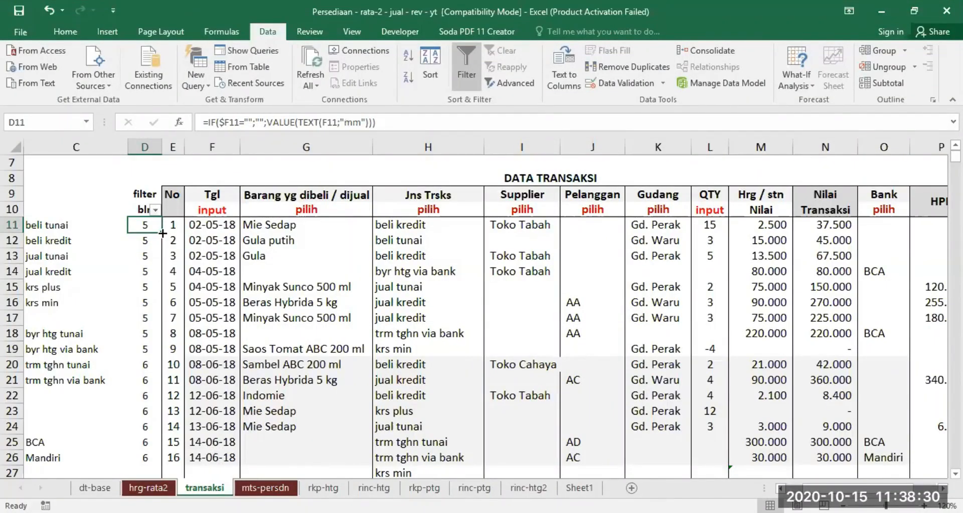
double_click(163, 233)
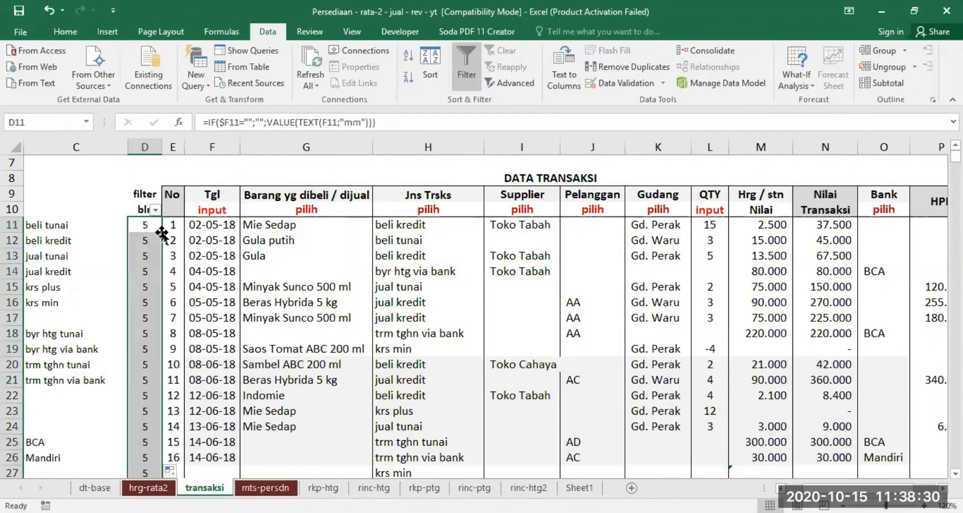
click(141, 224)
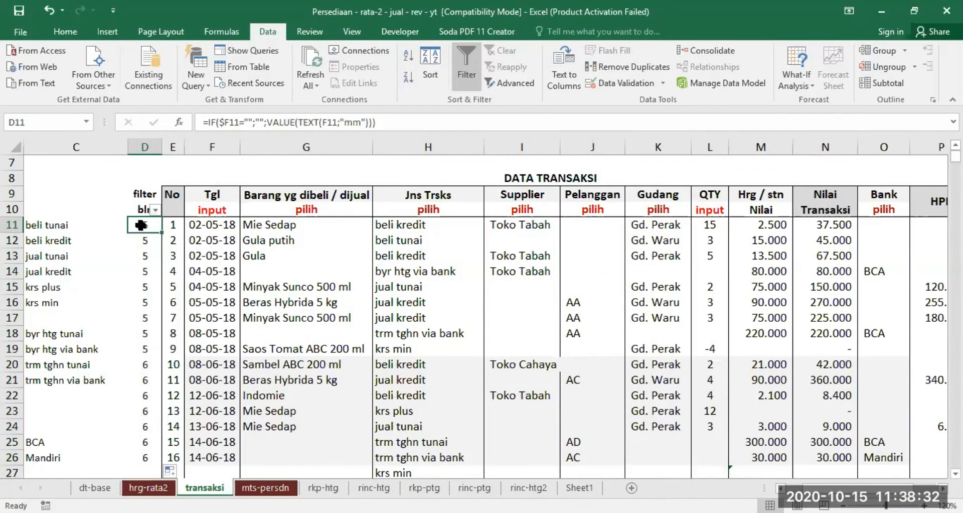
Clear the date in F11 to test the new month formula, and undo the deletion.
click(204, 226)
key(Delete)
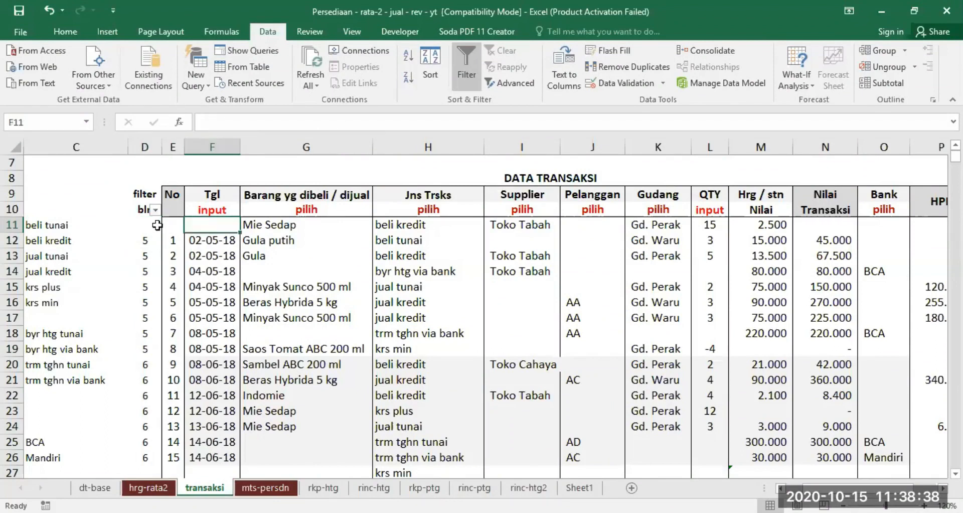
click(50, 16)
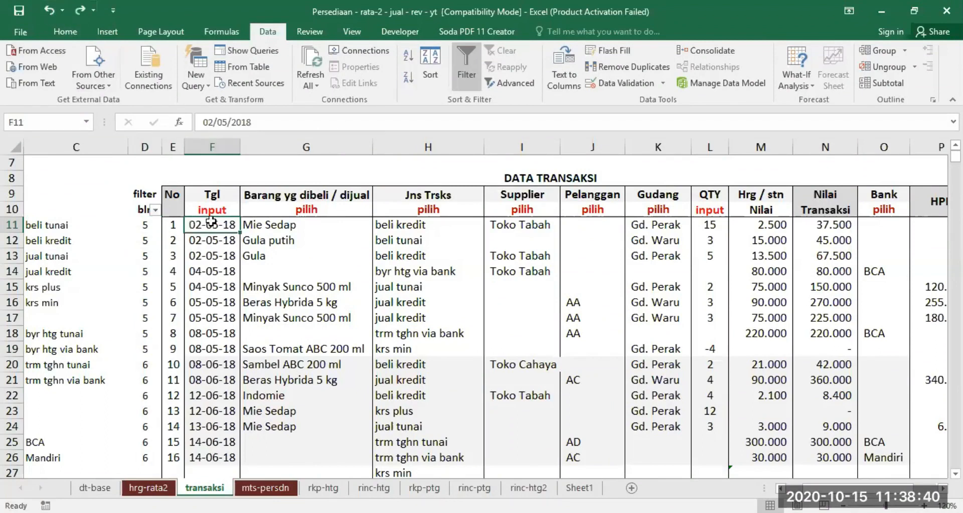
Examine the VALUE, TEXT(F11 and "mm" parts of the D11 formula and leave it as it is.
click(142, 224)
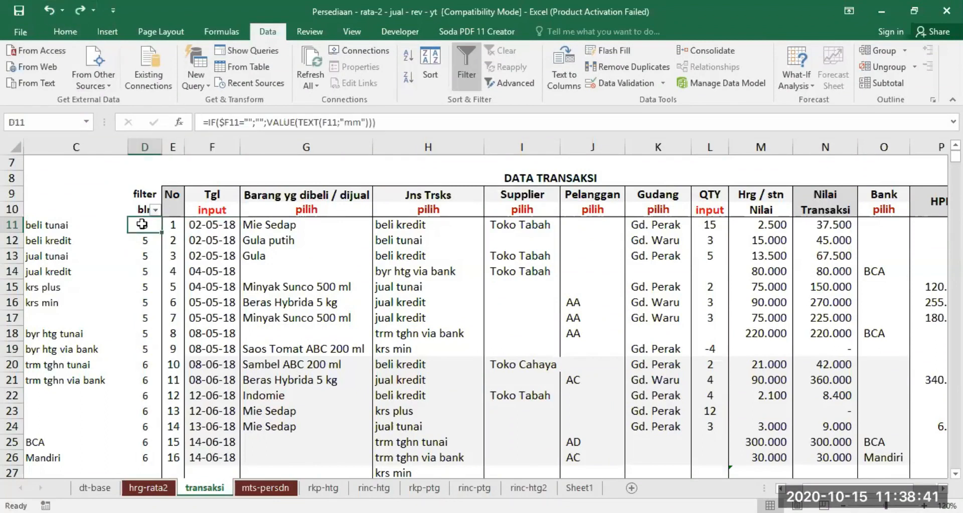
click(274, 123)
drag(274, 123, 296, 124)
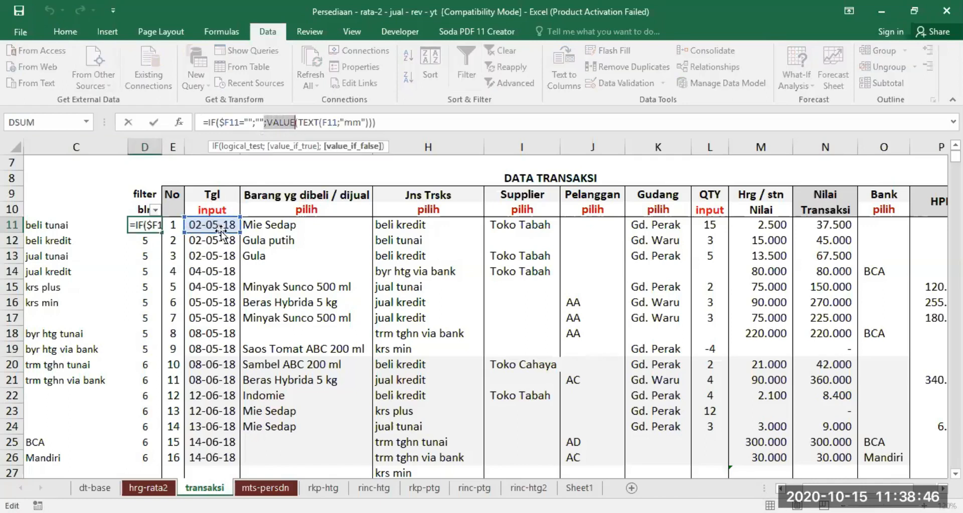
drag(299, 123, 338, 124)
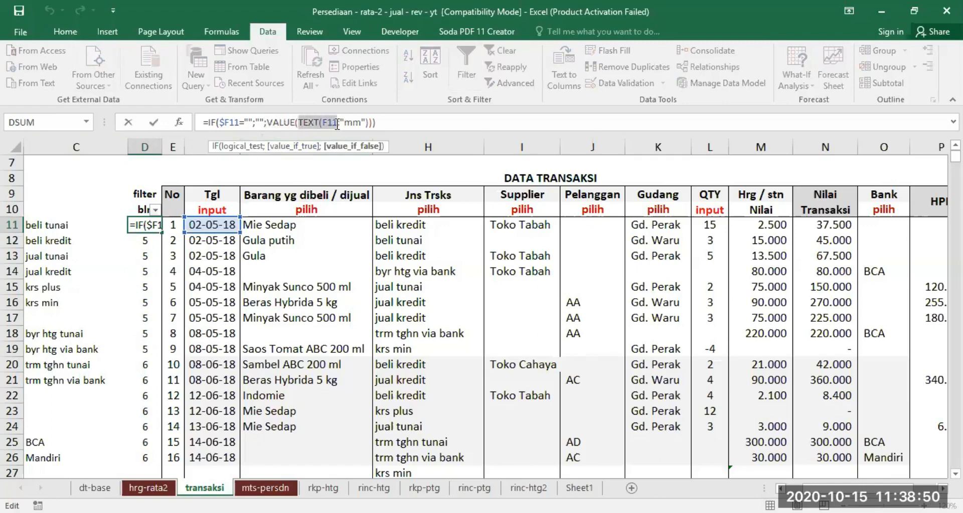
drag(344, 123, 361, 124)
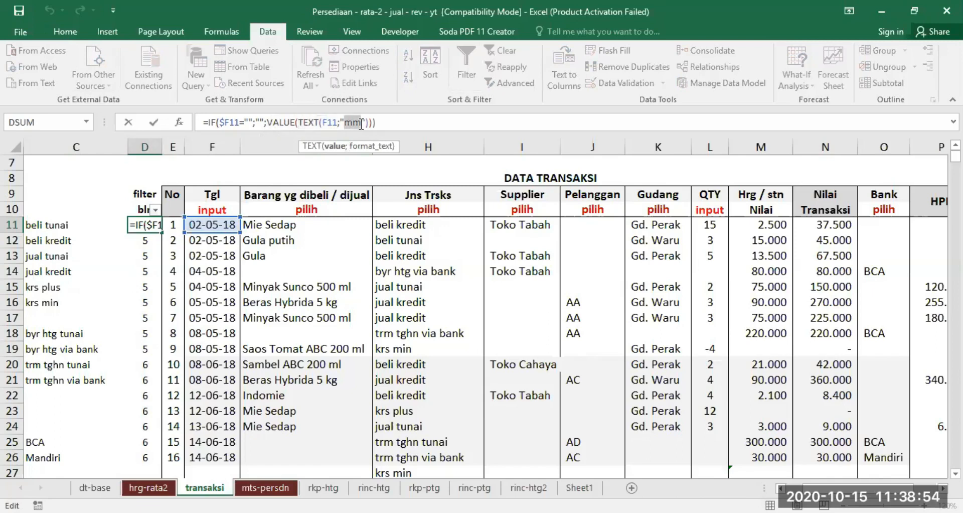
click(394, 122)
key(Return)
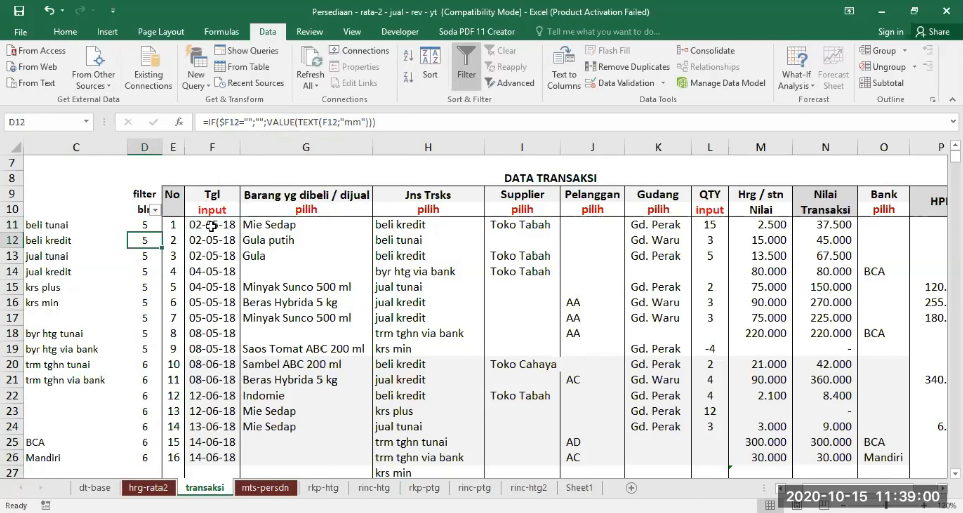
Review the date, item and transaction type columns and check the item choices offered in G11.
click(300, 209)
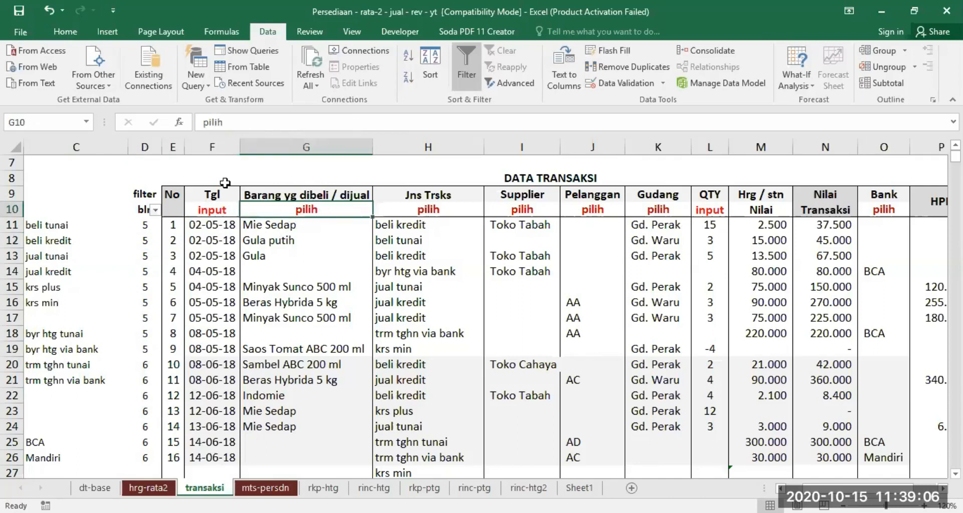
click(213, 224)
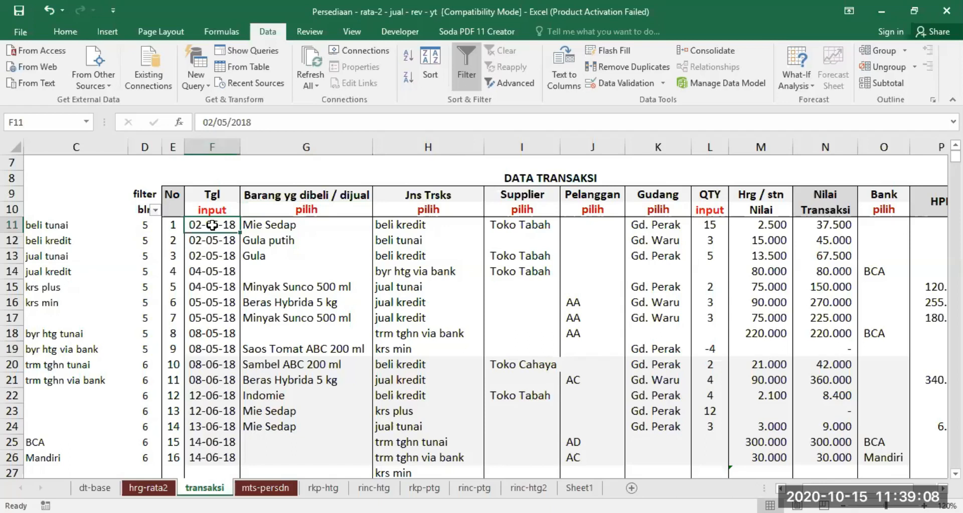
click(292, 211)
click(422, 212)
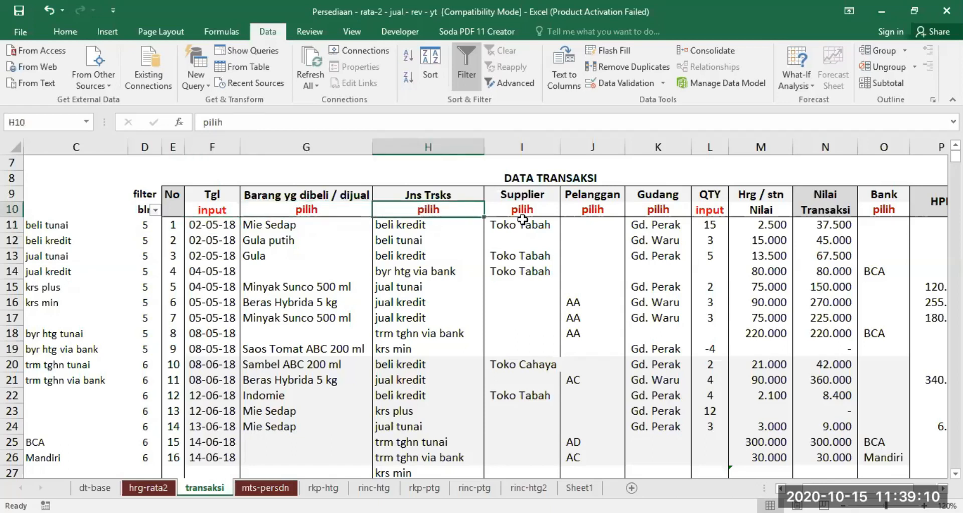
click(343, 221)
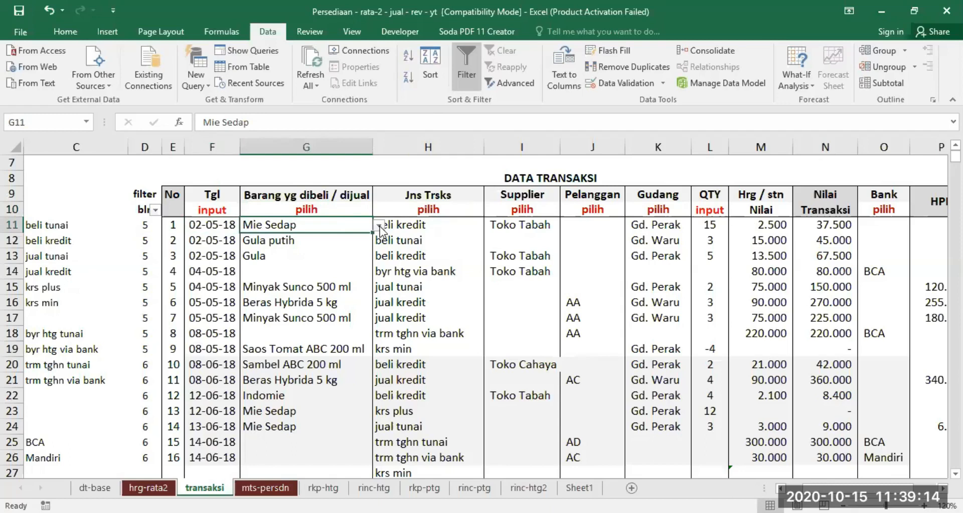
click(379, 226)
click(345, 235)
Examine the inventory item list on the dt-base sheet, comparing the full range D8:D25 with the filled cells D8:D16.
click(95, 487)
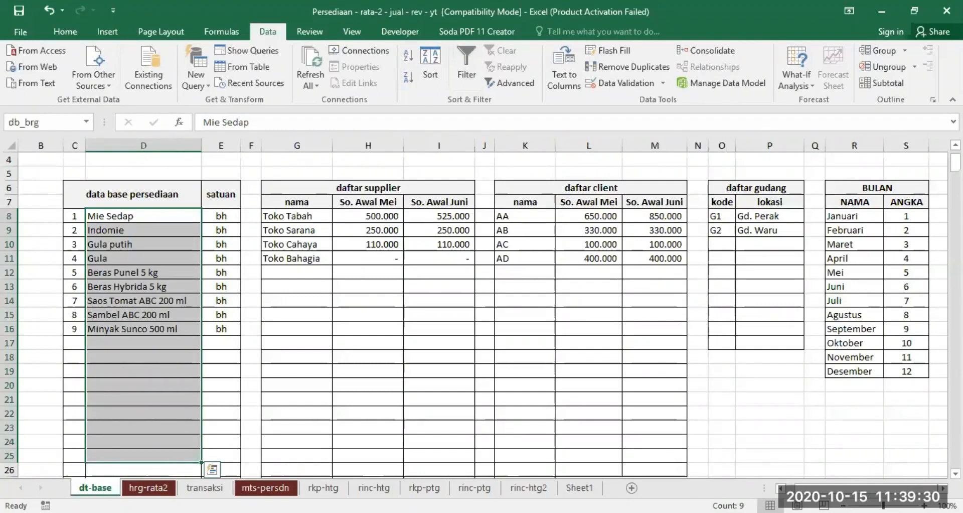
click(149, 215)
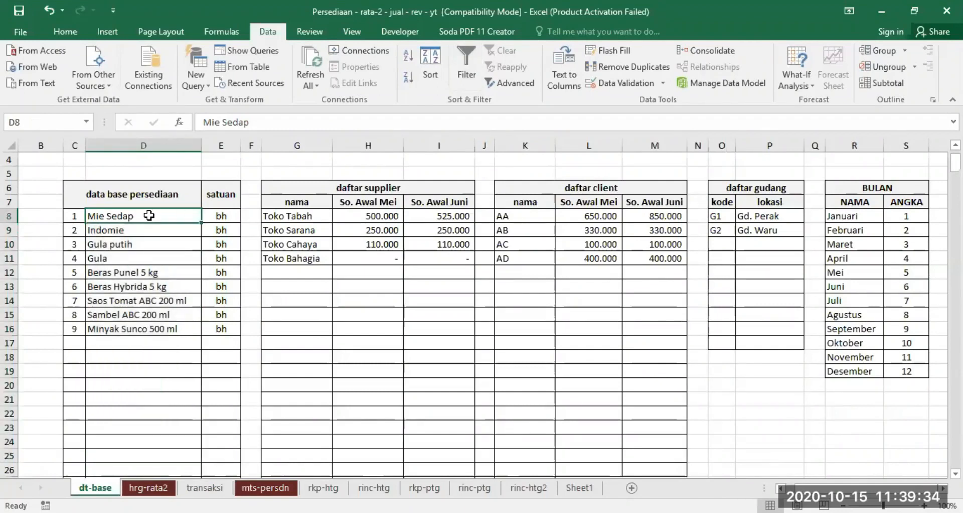
drag(149, 216, 135, 453)
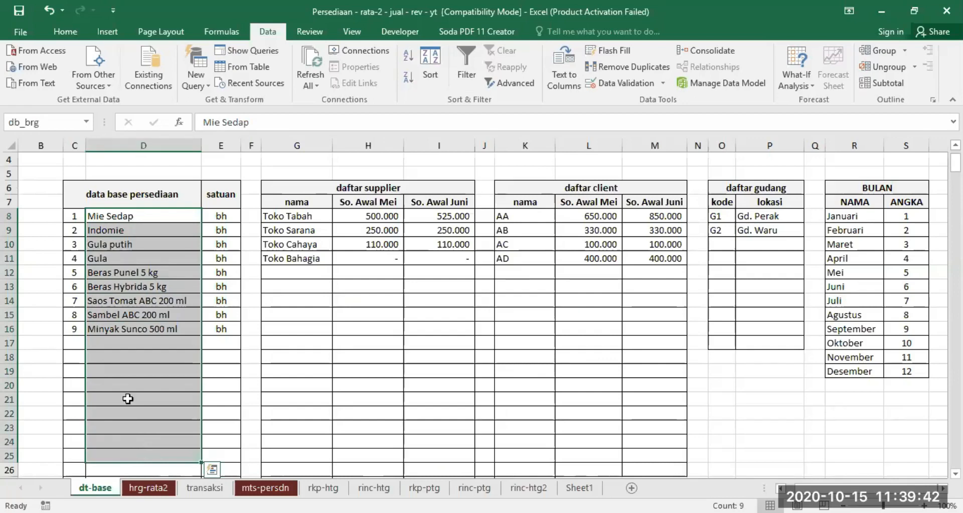
drag(151, 216, 146, 328)
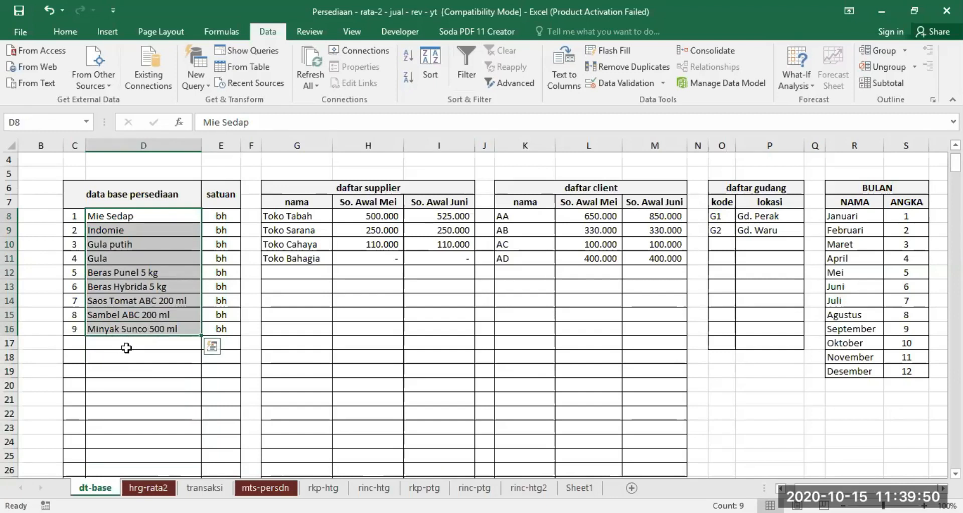
Name the range D8:D25 of the inventory item list db_brg.
drag(150, 216, 144, 454)
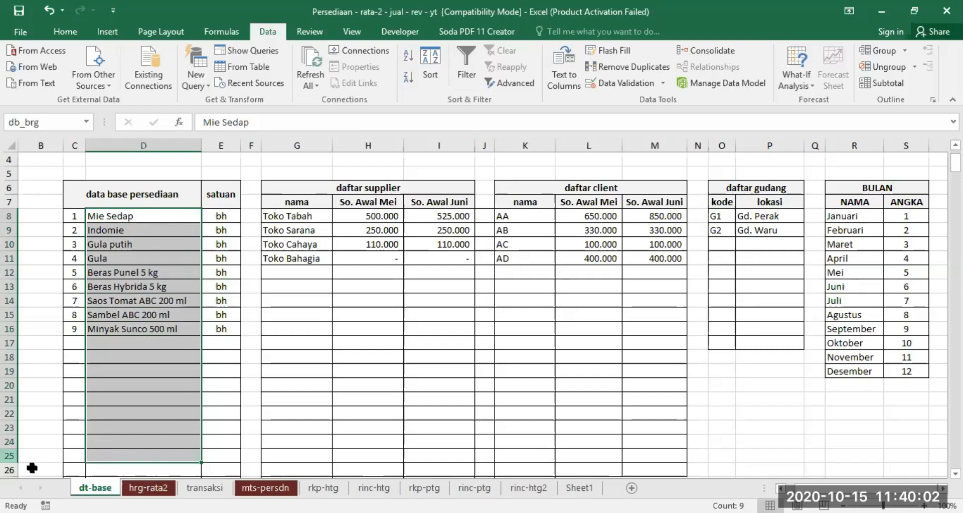
click(58, 123)
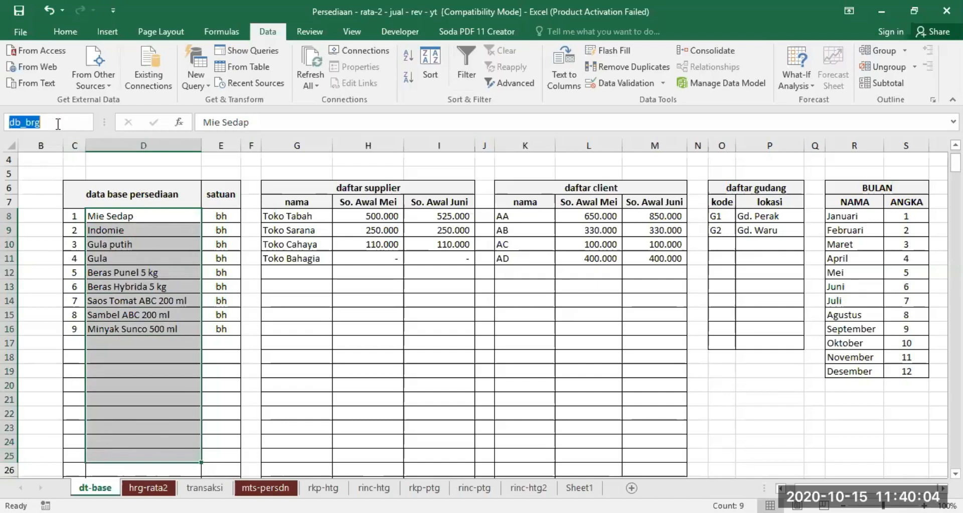
text(db)
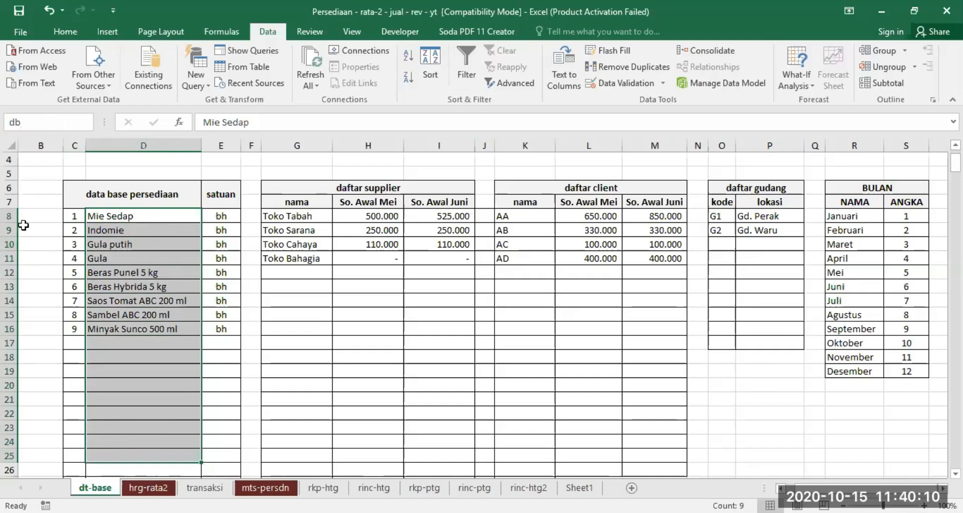
text(_brg)
key(Return)
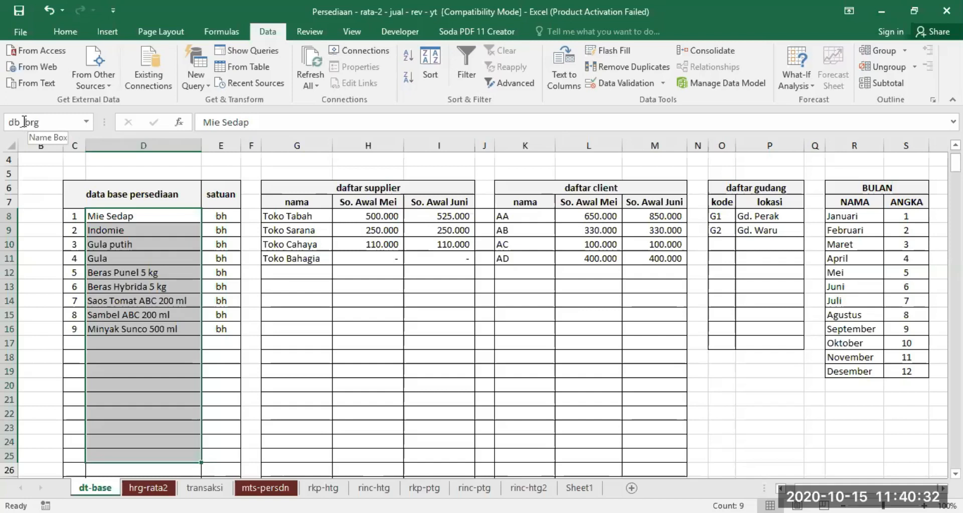
On the transaksi sheet, set the data validation of the item cells G11:G42 to allow a List.
click(204, 487)
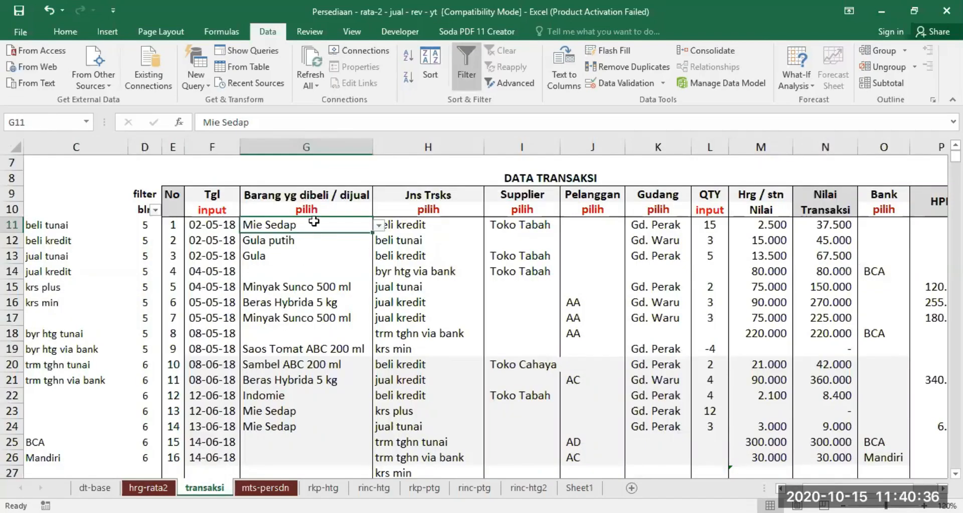
drag(314, 221, 320, 326)
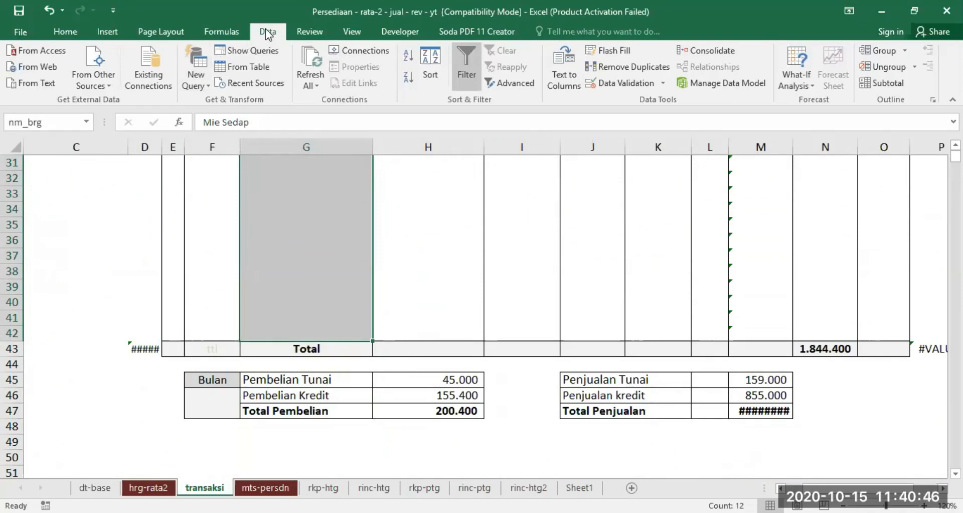
click(616, 81)
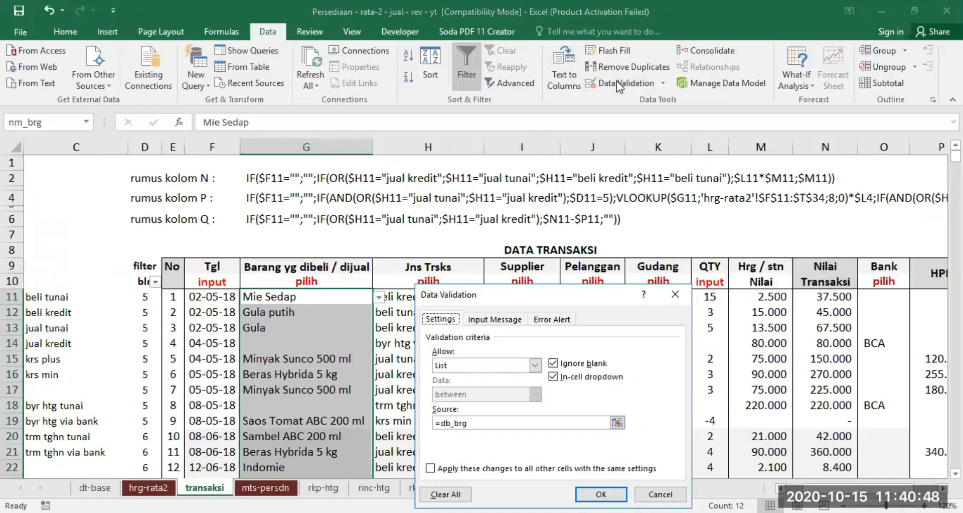
click(534, 366)
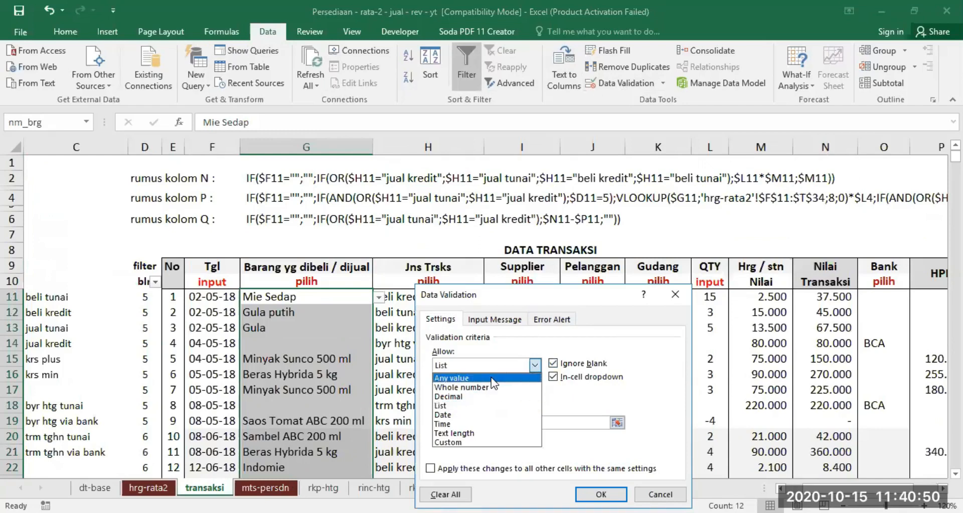
click(492, 377)
click(534, 367)
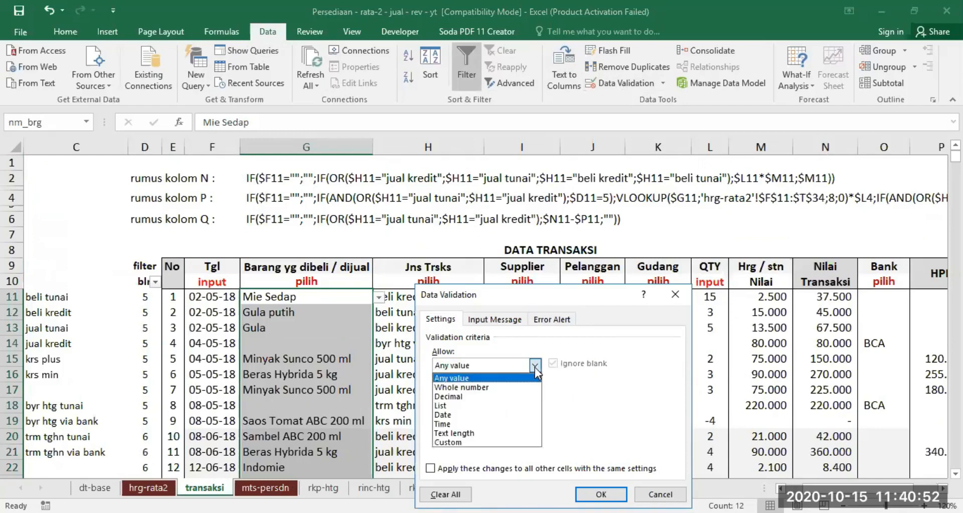
click(446, 407)
Re-enter =db_brg as the source of the item list validation and apply it.
click(471, 424)
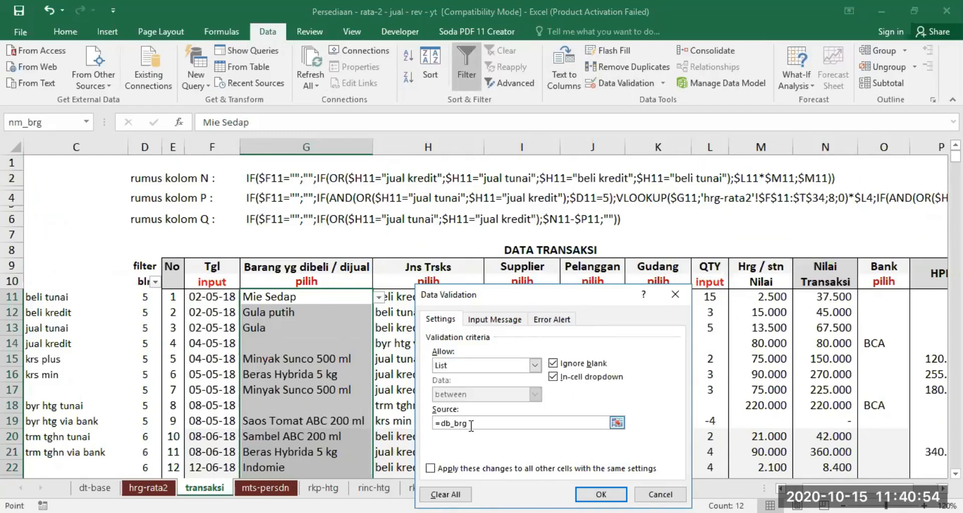
key(BackSpace)
key(BackSpace)
key(BackSpace)
key(BackSpace)
key(BackSpace)
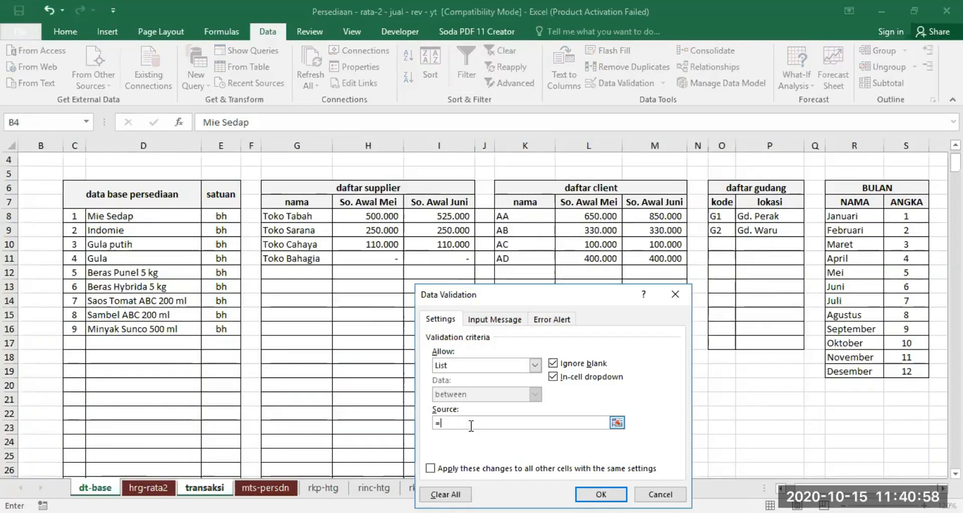
text(b_brg)
click(601, 494)
Check the item choices offered in the empty cell G29, including the blank entries at the end of the list.
scroll(371, 376, down, 5)
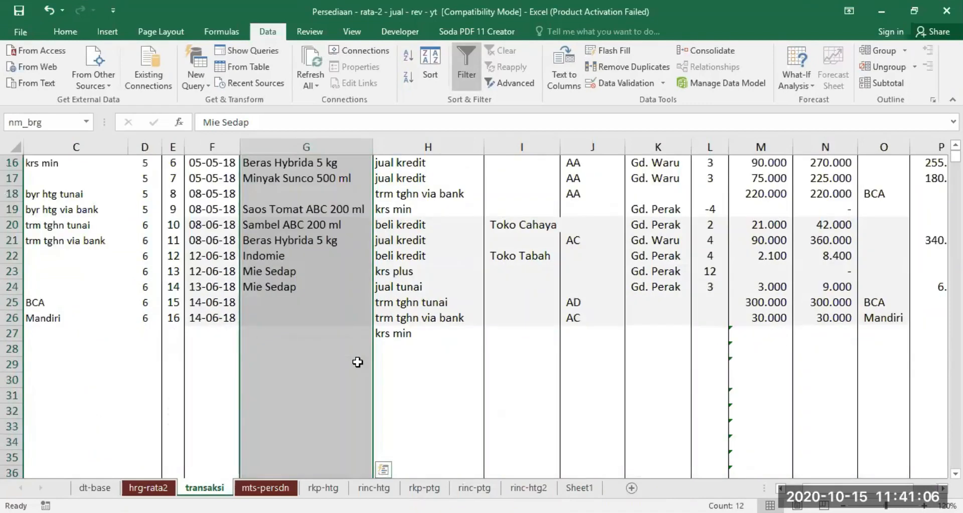
click(343, 367)
click(380, 365)
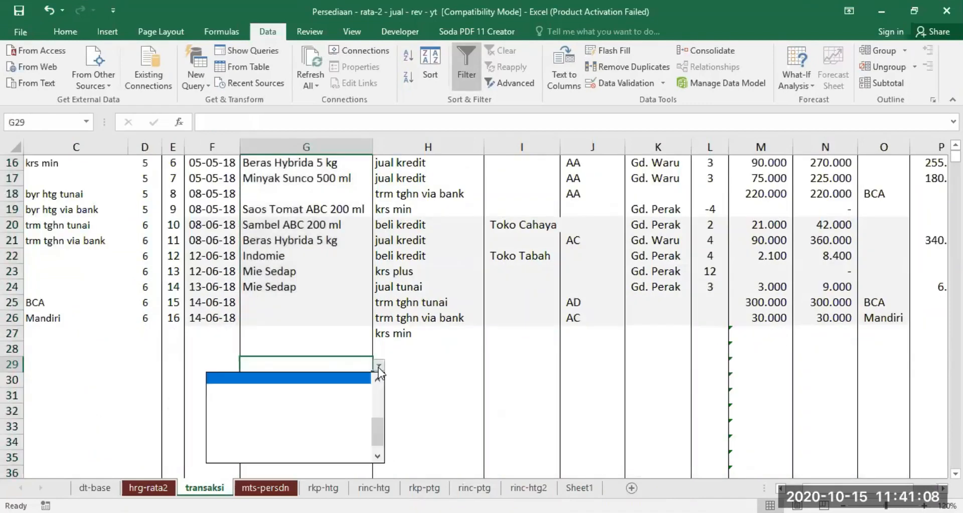
click(378, 385)
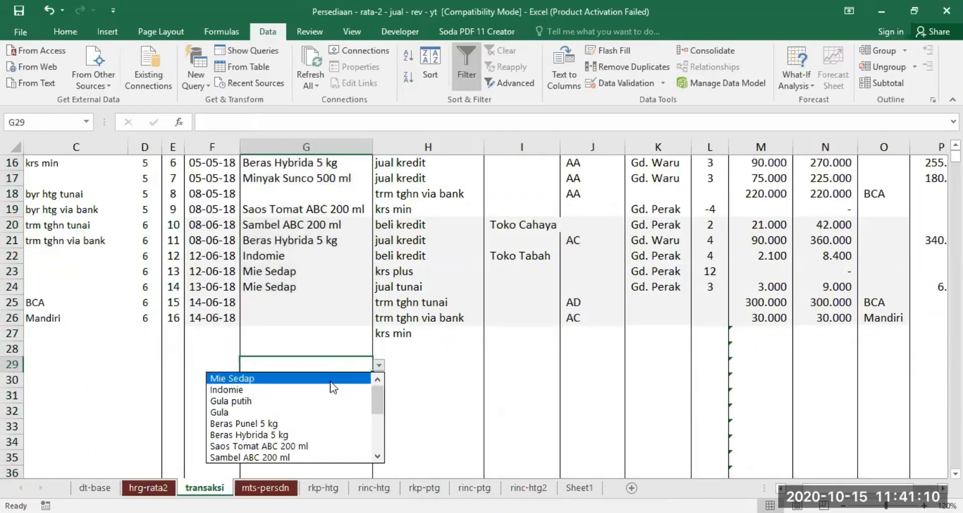
drag(379, 402, 377, 444)
click(308, 411)
scroll(390, 412, up, 5)
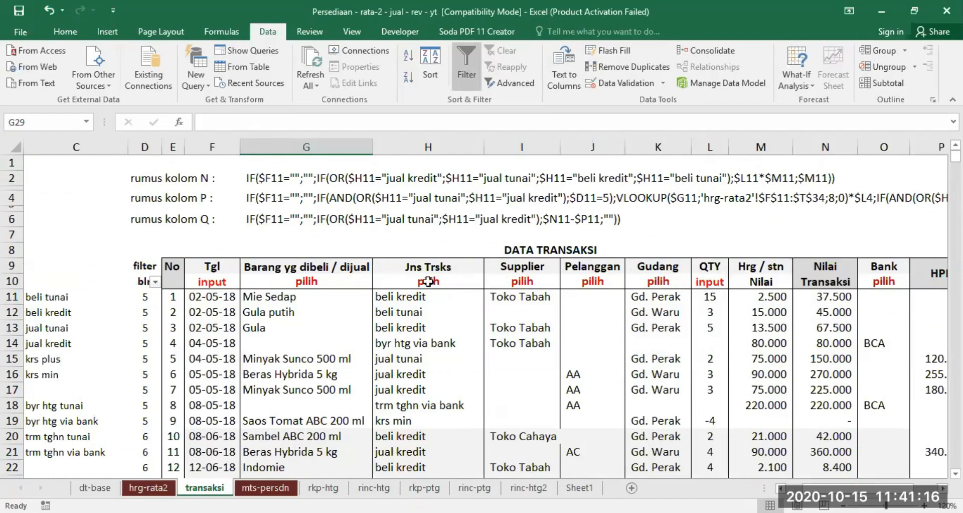
Review the transaction type cell H11 and the purchase, sale and correction types listed in C11:C16.
click(412, 296)
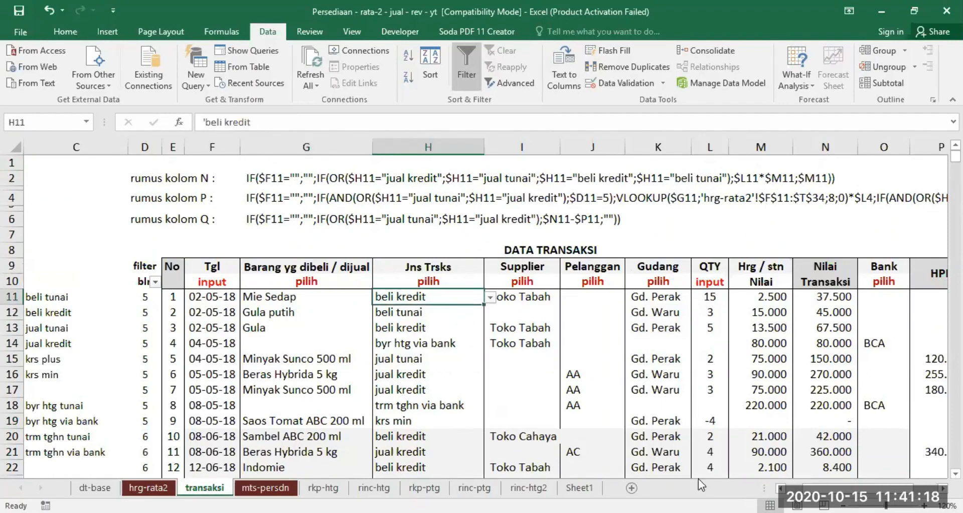
scroll(487, 321, left, 1)
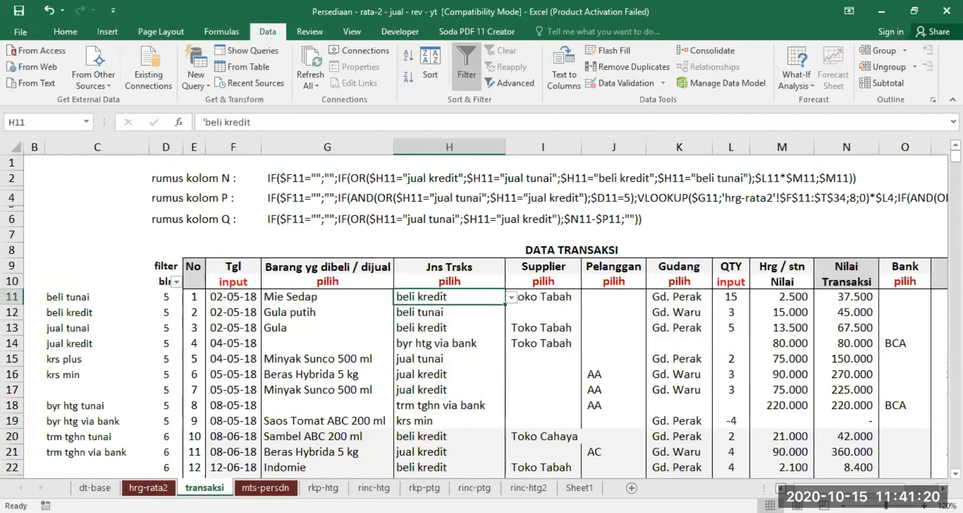
click(72, 298)
click(72, 313)
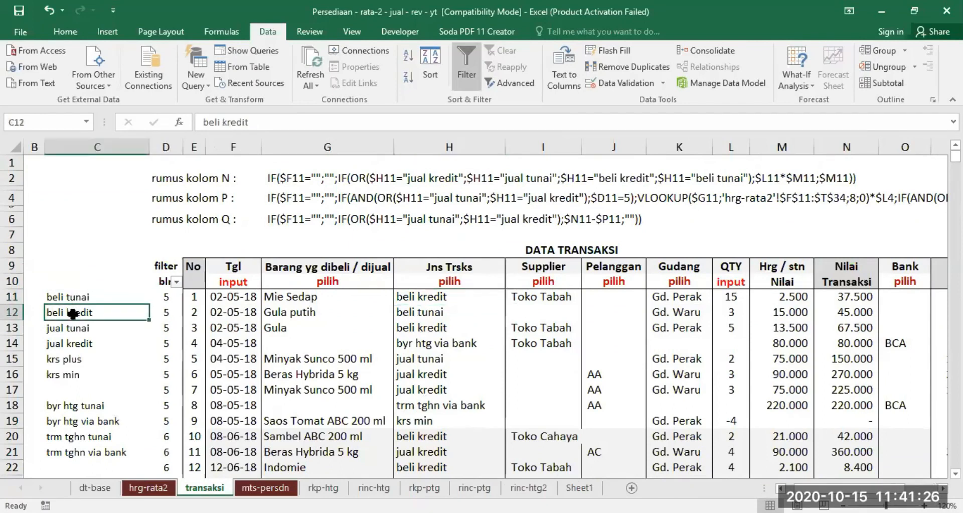
click(74, 331)
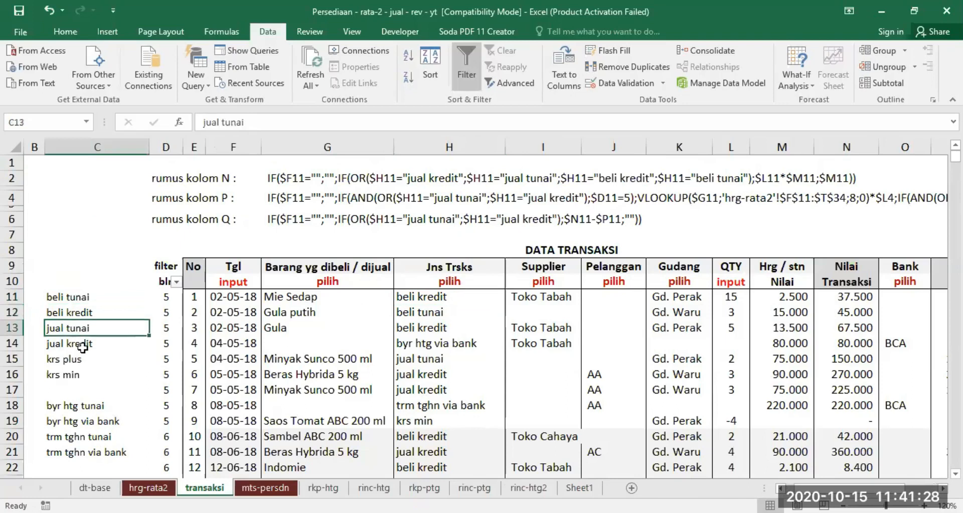
click(81, 347)
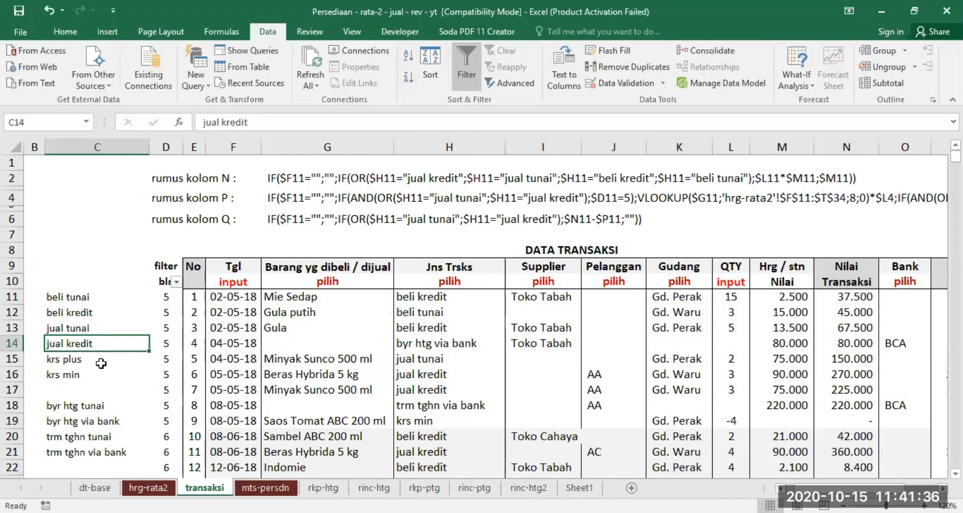
click(73, 359)
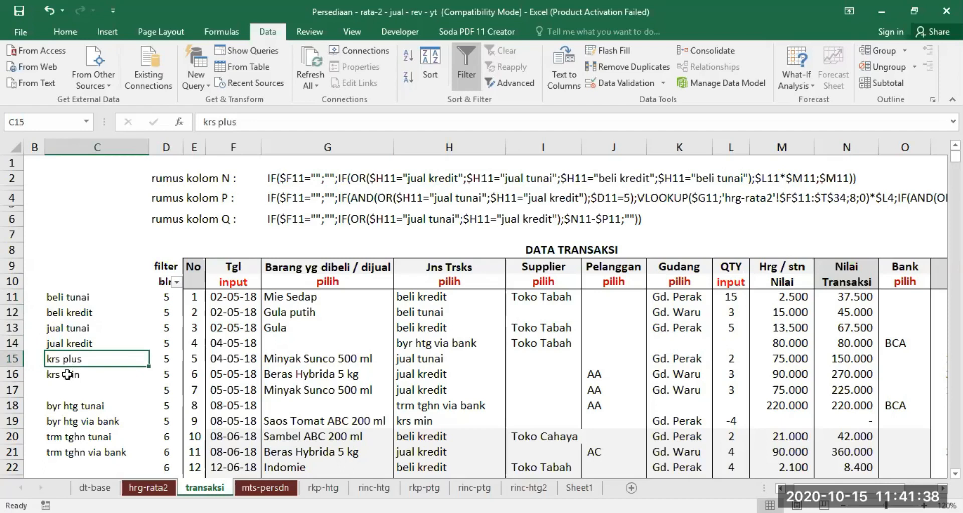
click(67, 375)
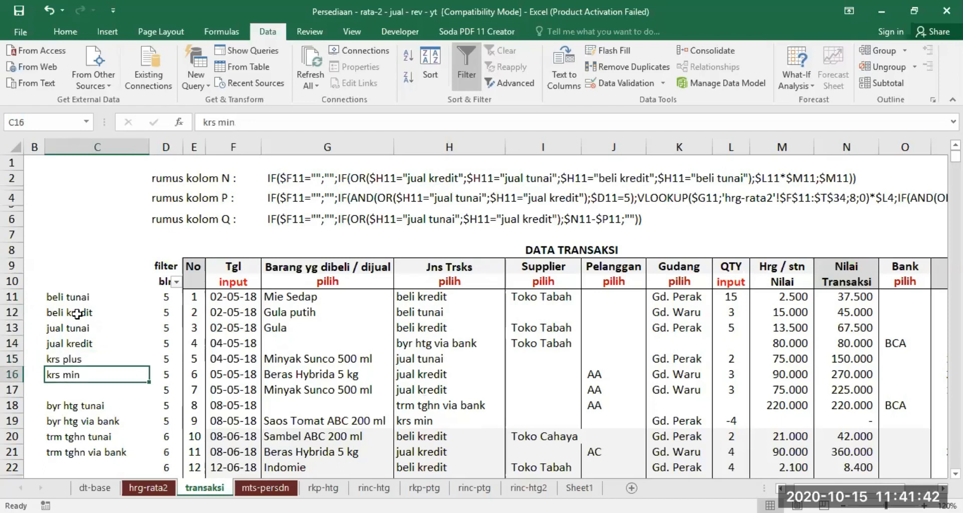
Examine the debt payment and receivable collection types, cash and via bank, listed in C18:C21.
click(72, 405)
click(69, 422)
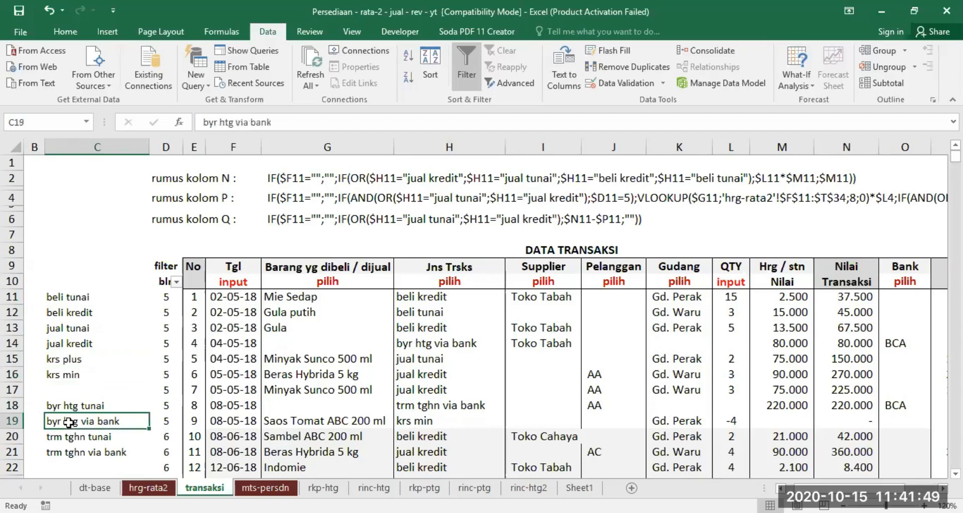
click(81, 343)
scroll(125, 367, down, 1)
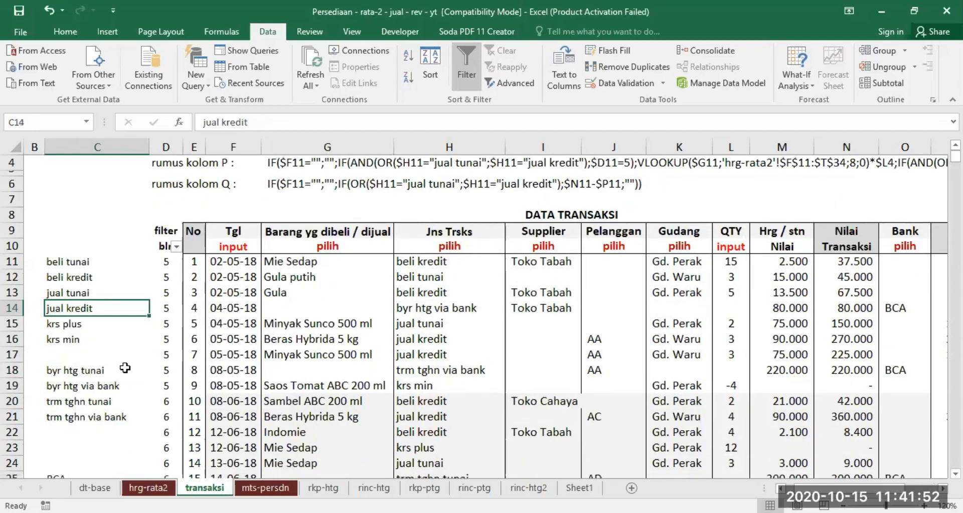
click(66, 403)
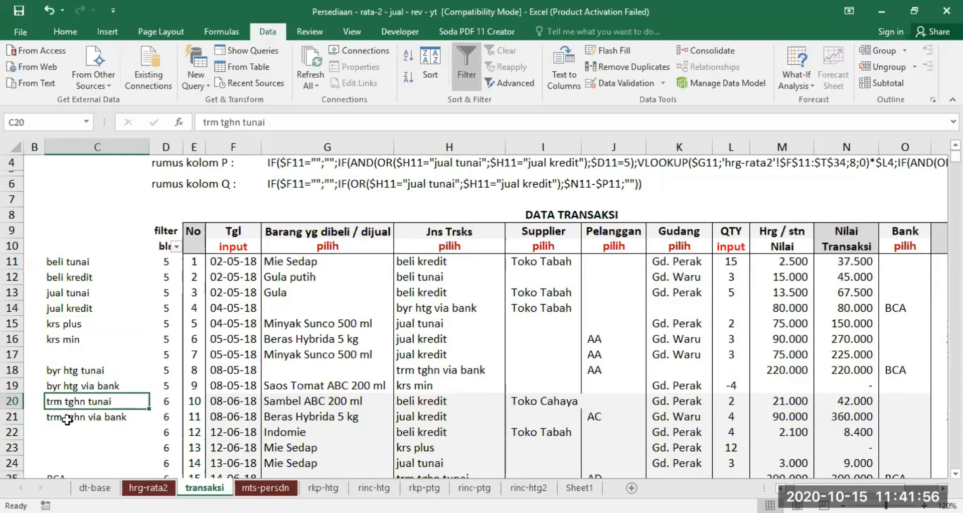
click(66, 419)
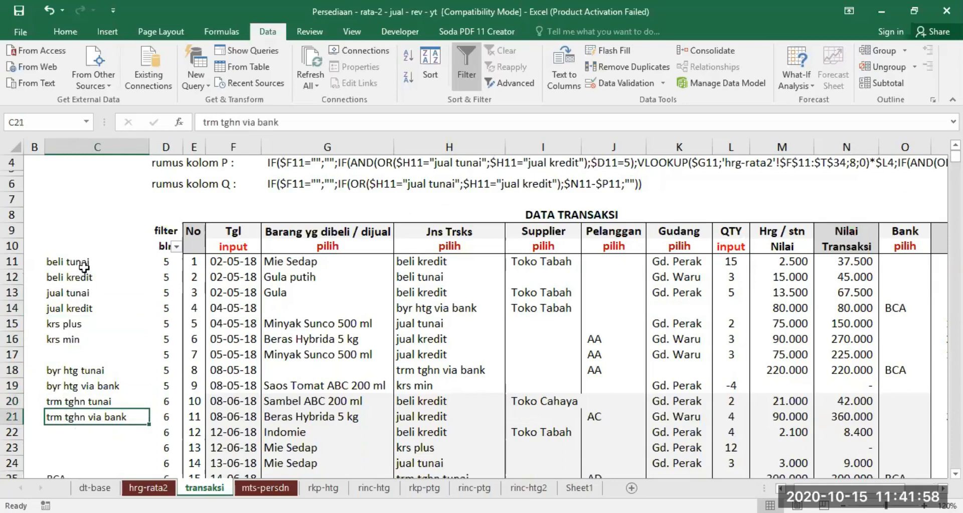
Compare the extent of the transaction type list, C10:C22, with the item list on the dt-base sheet.
drag(83, 257, 87, 435)
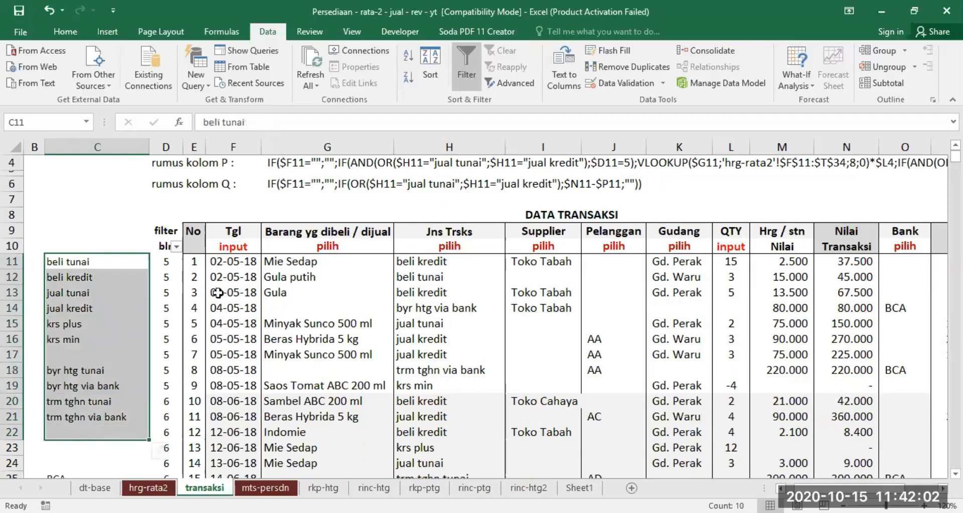
drag(80, 243, 74, 428)
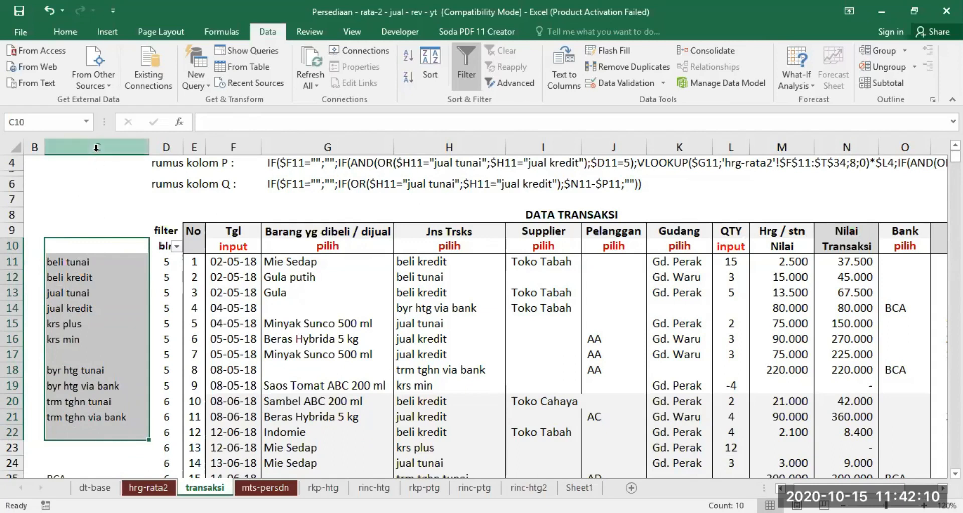
click(95, 487)
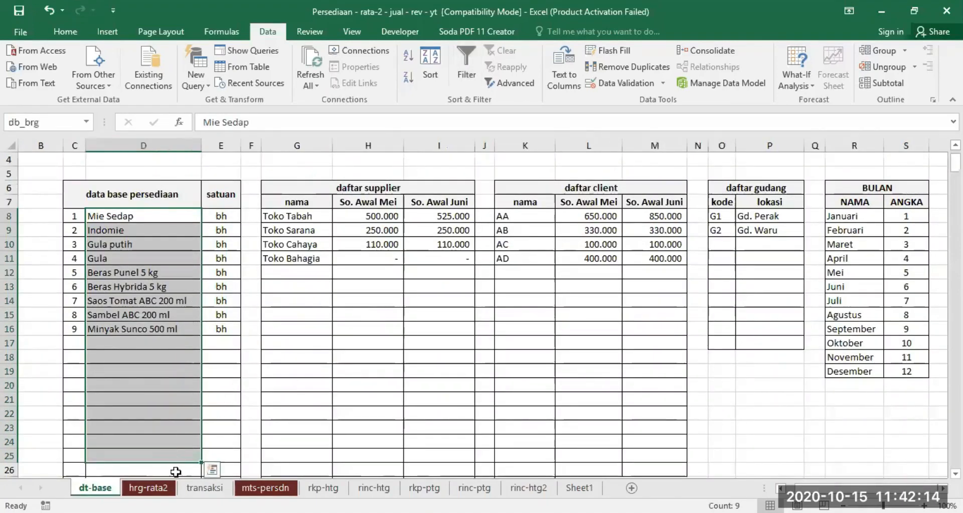
click(205, 488)
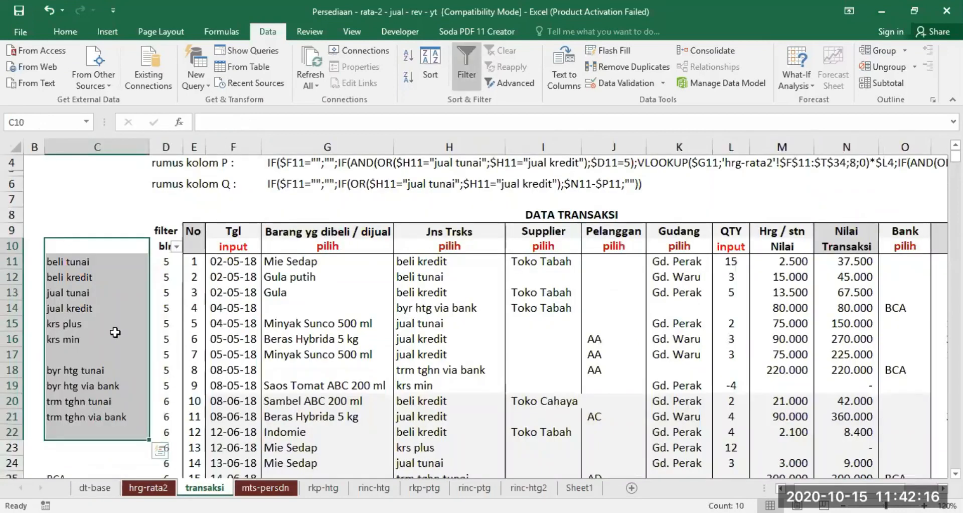
Replace the validation of the transaction type cells from H11 down with a List sourced from =$C$10:$C$22.
click(456, 260)
drag(456, 261, 451, 371)
scroll(480, 310, up, 5)
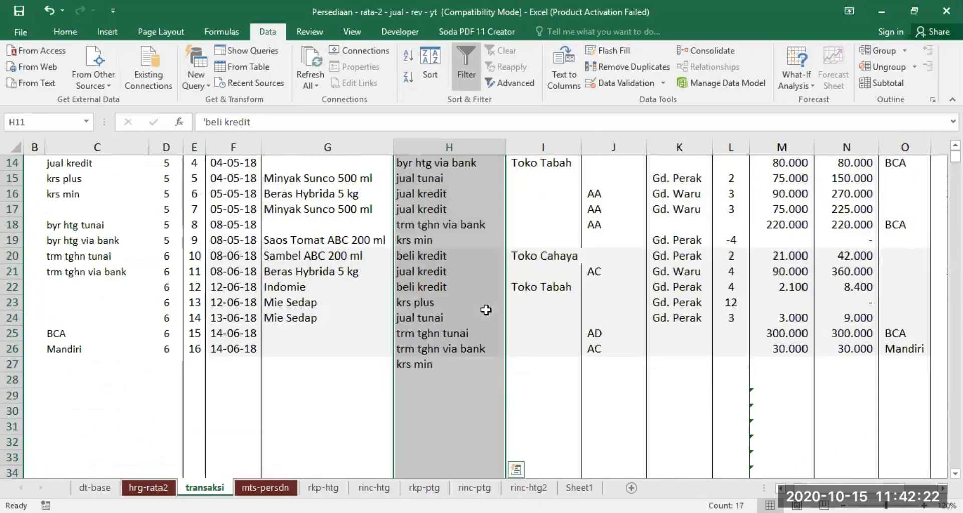
click(622, 85)
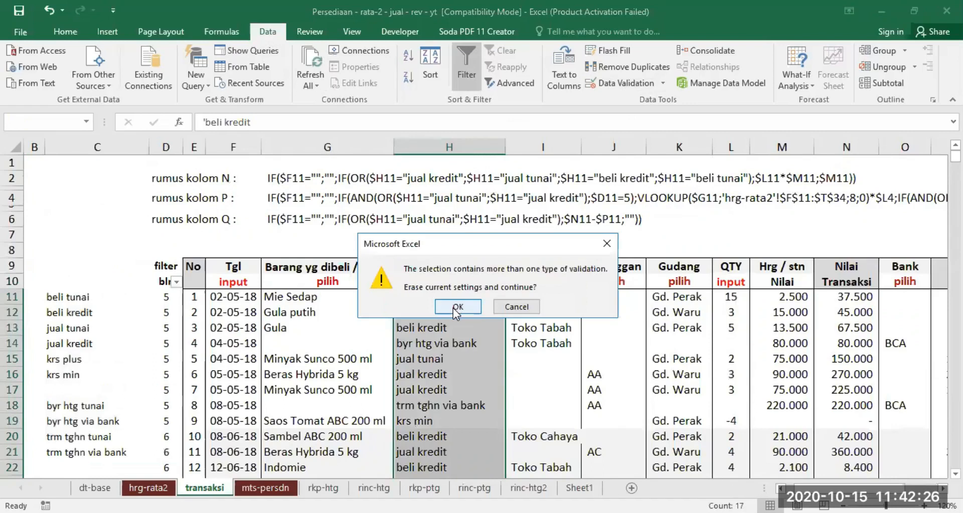
click(457, 306)
click(535, 365)
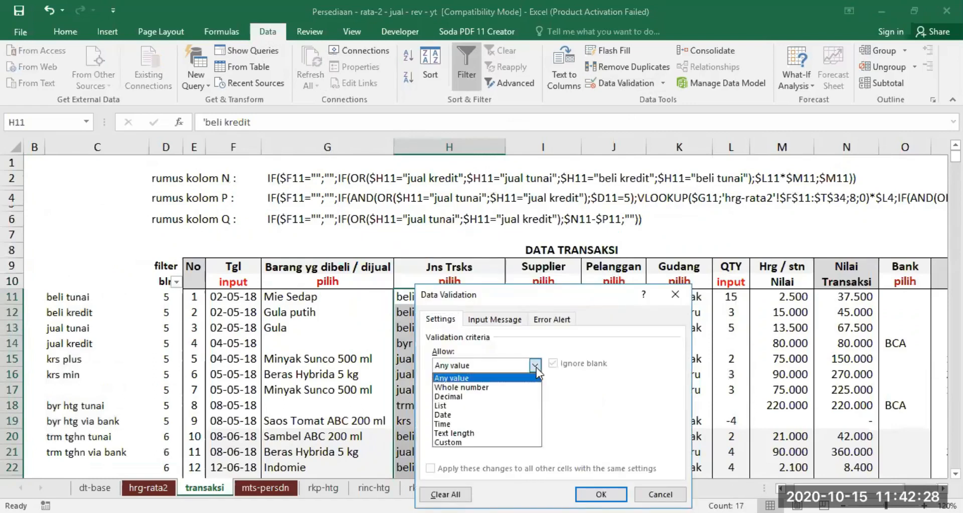
click(437, 406)
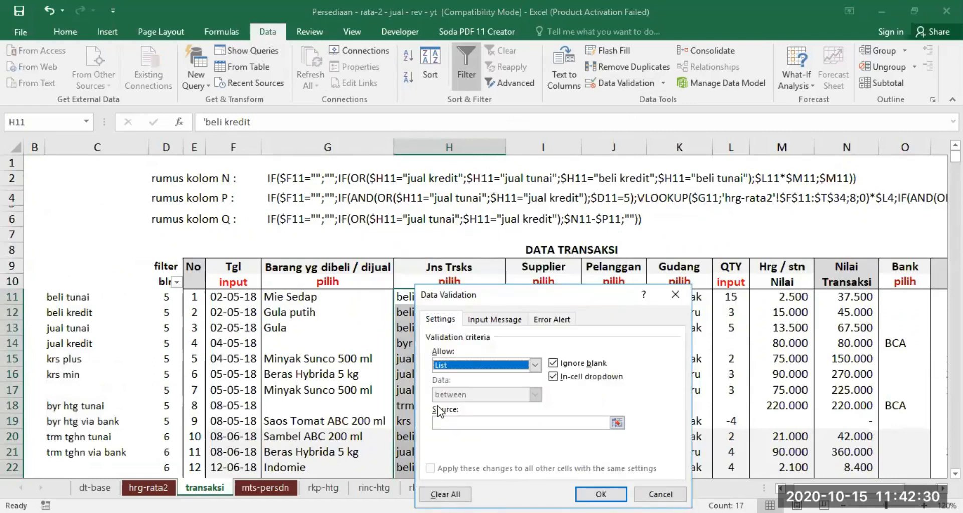
click(459, 421)
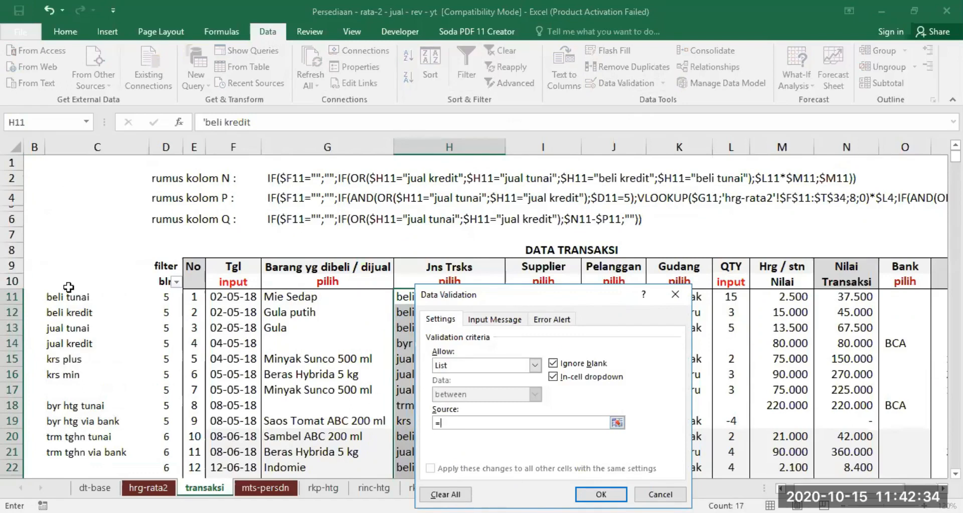
drag(70, 287, 60, 467)
key(Return)
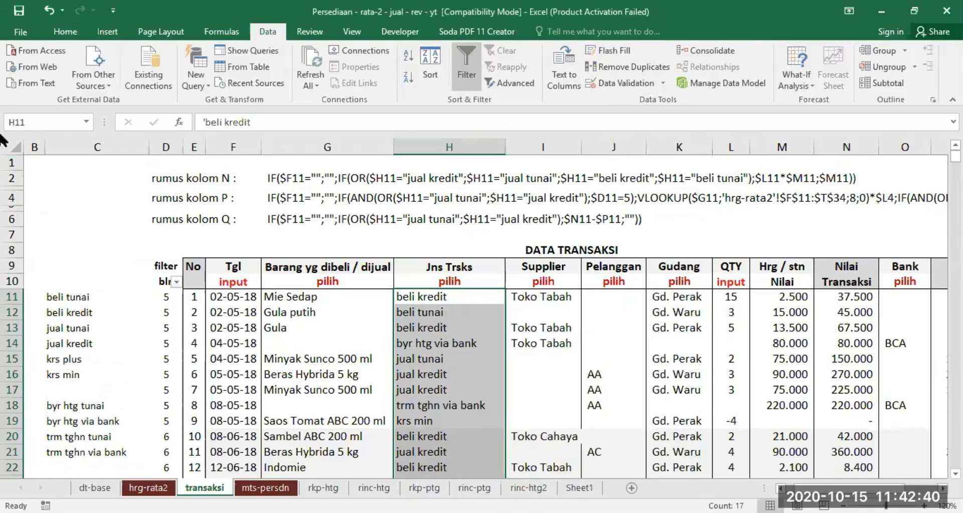
Check the workbook's defined names and the list source of the transaction type validation on H11.
click(87, 122)
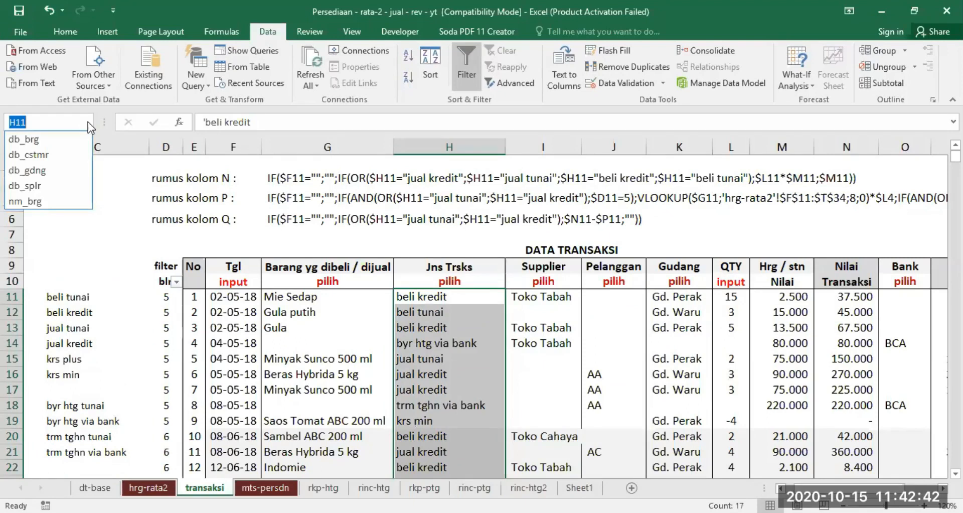
click(67, 230)
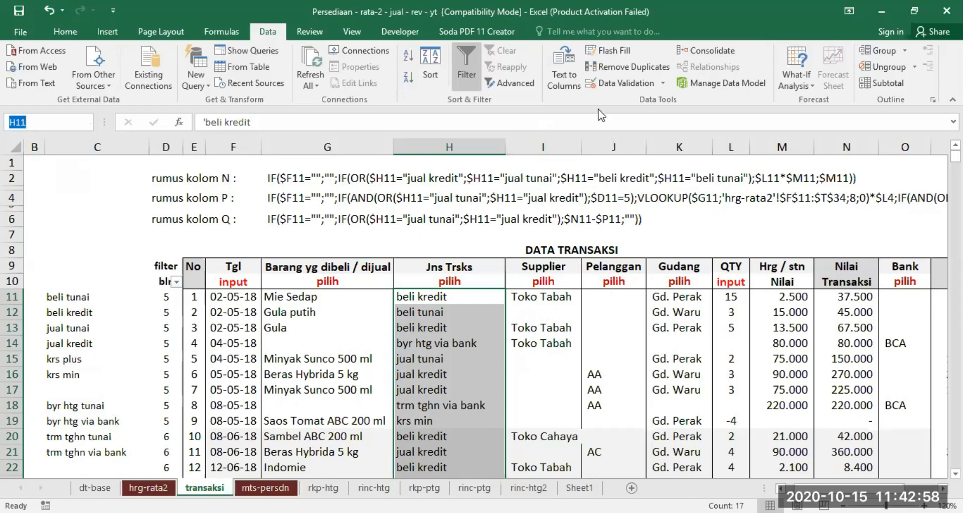
click(618, 82)
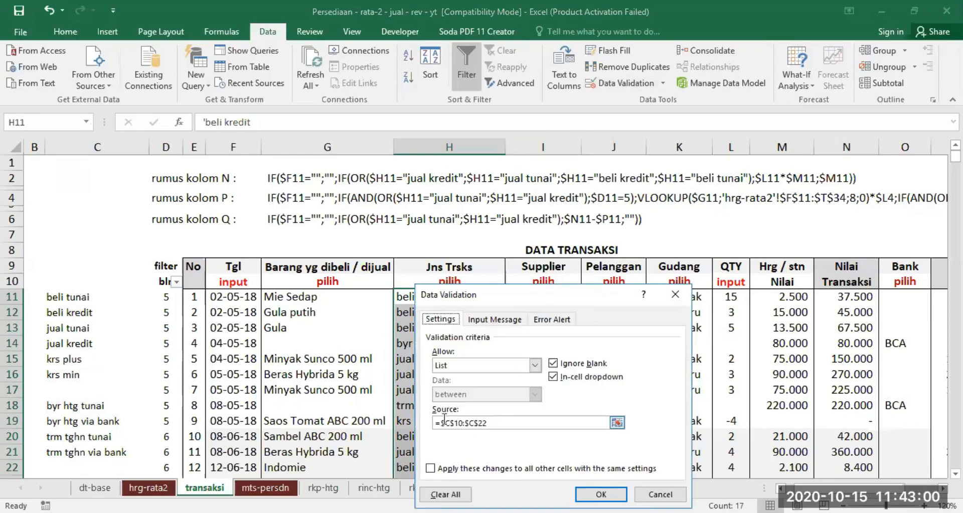
click(601, 495)
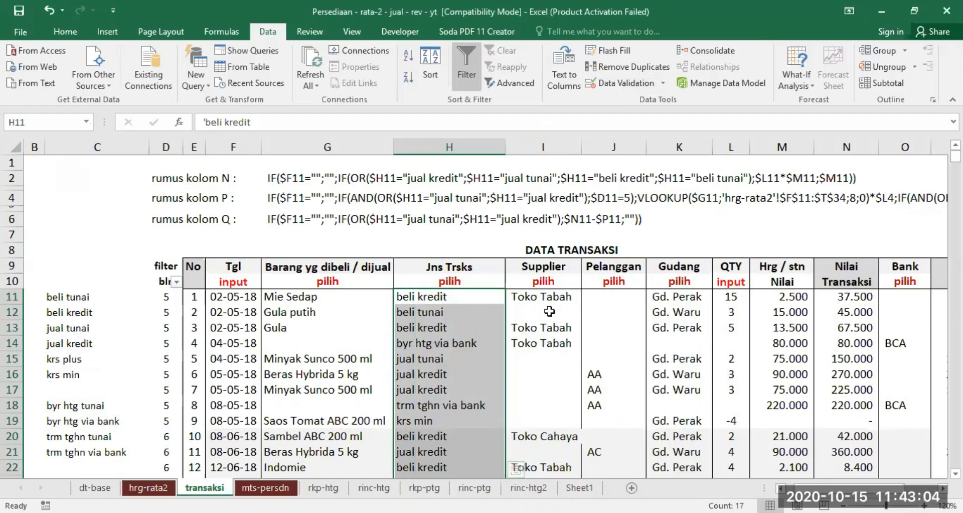
Assign the range name db_splr to the supplier name cells G8:G25 on the dt-base sheet.
click(540, 297)
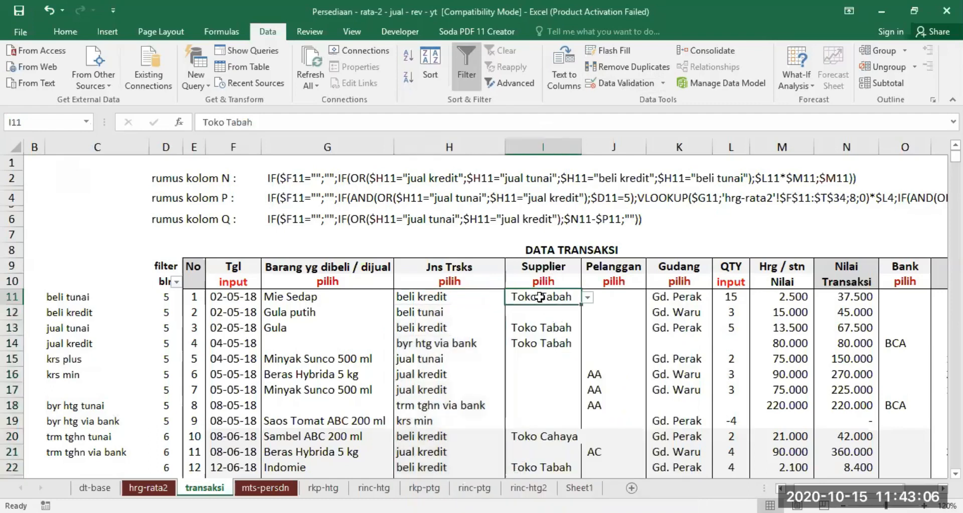
click(608, 298)
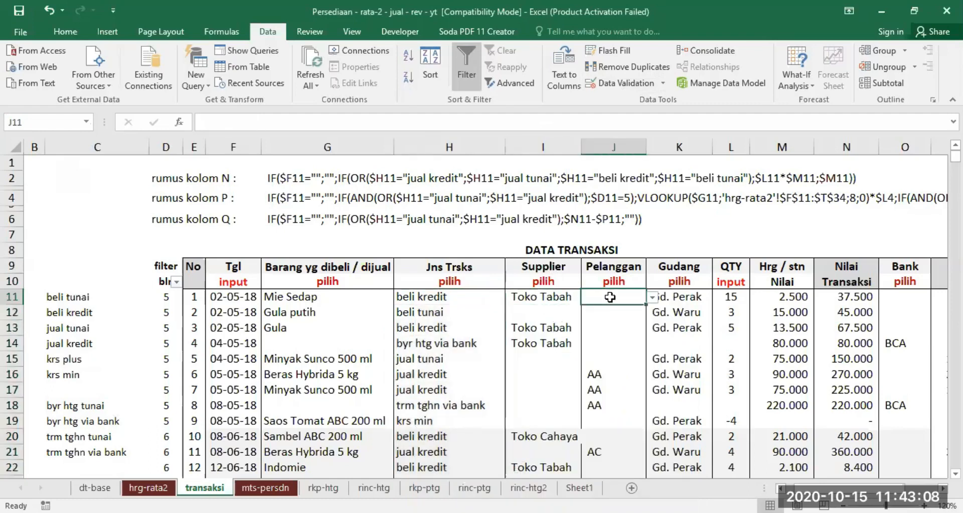
click(537, 296)
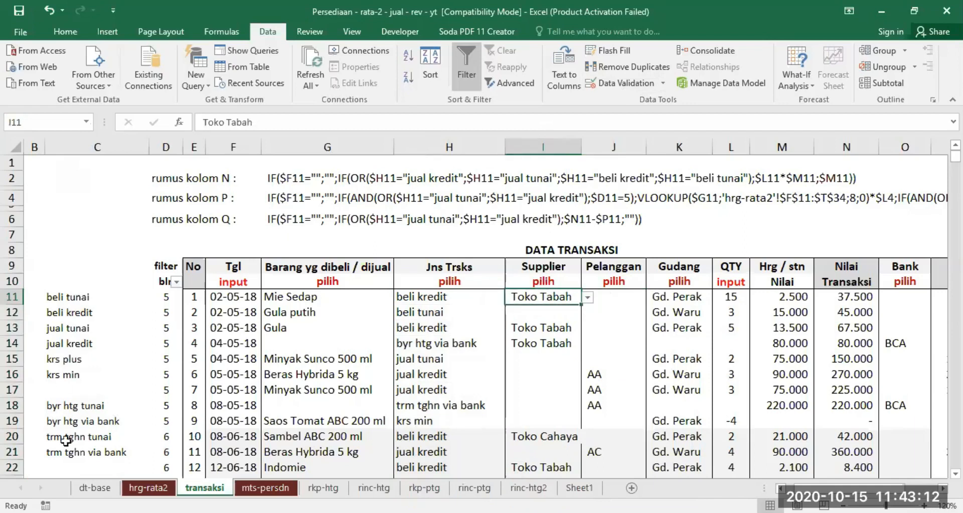
click(95, 487)
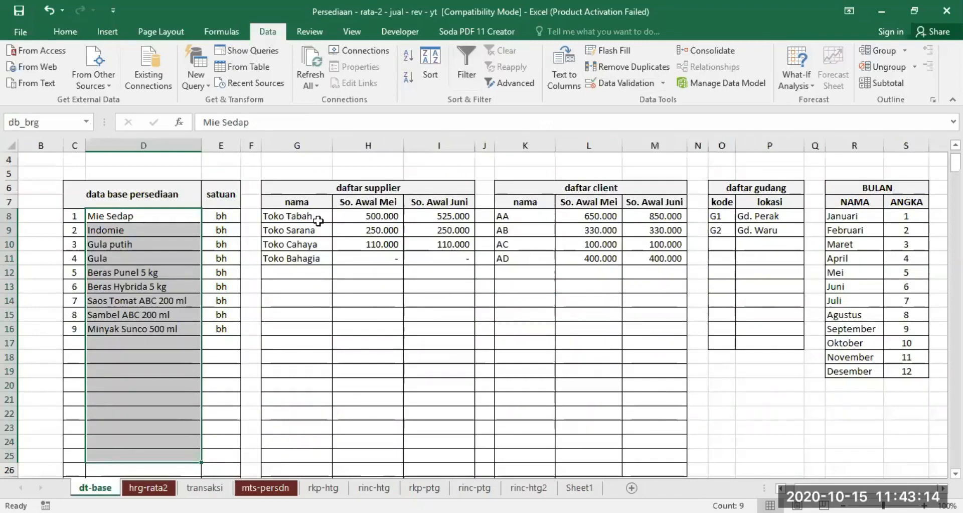
drag(290, 214, 285, 453)
click(21, 122)
text(db_splr)
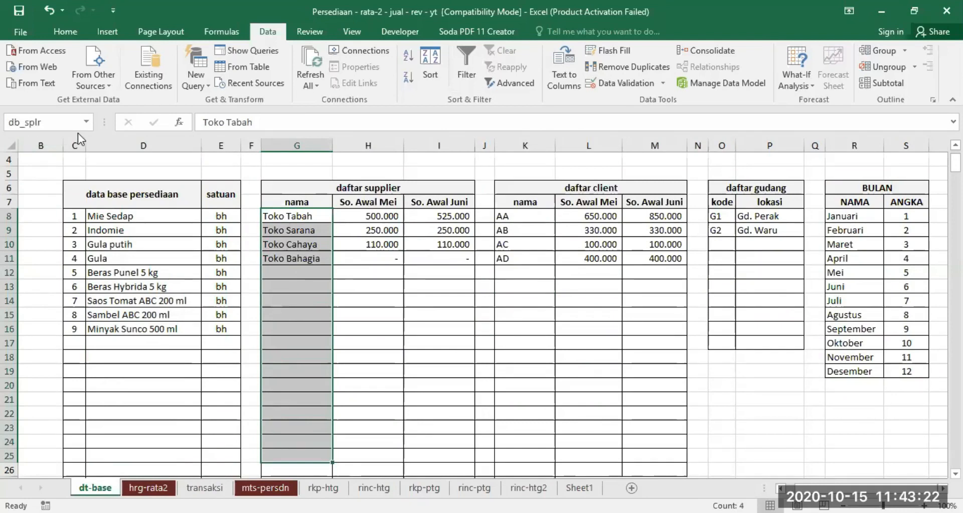
Check the client name range db_cstmr in K8:K25 and the warehouse location range db_gdng in P8:P25.
drag(517, 217, 516, 457)
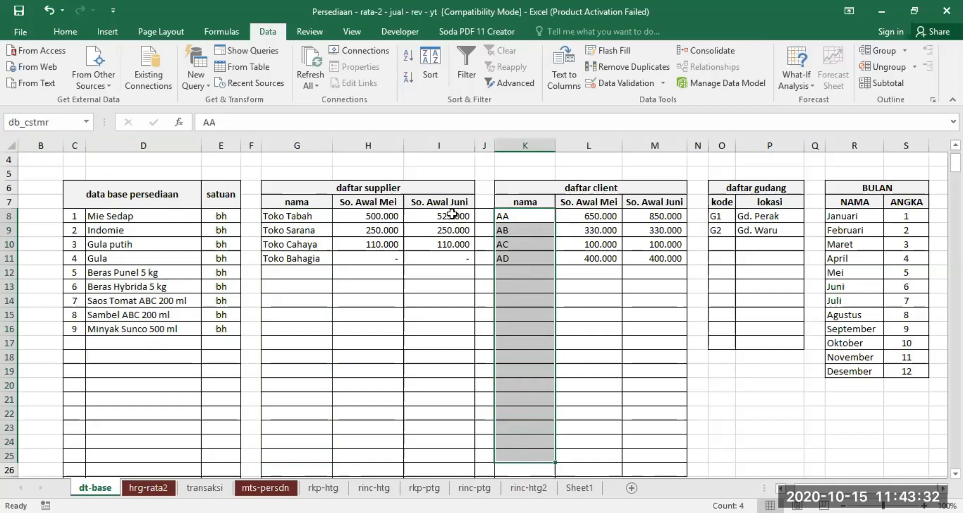
drag(751, 216, 762, 447)
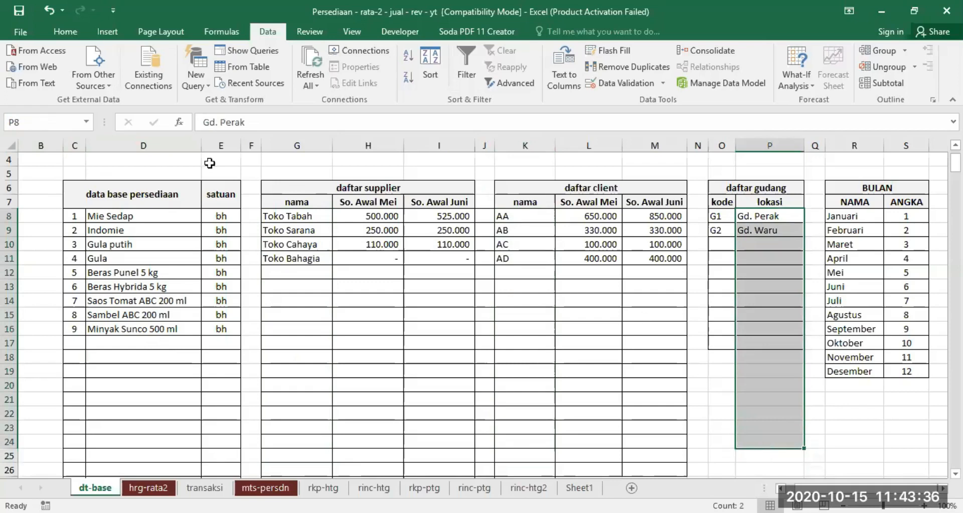
click(86, 122)
click(50, 169)
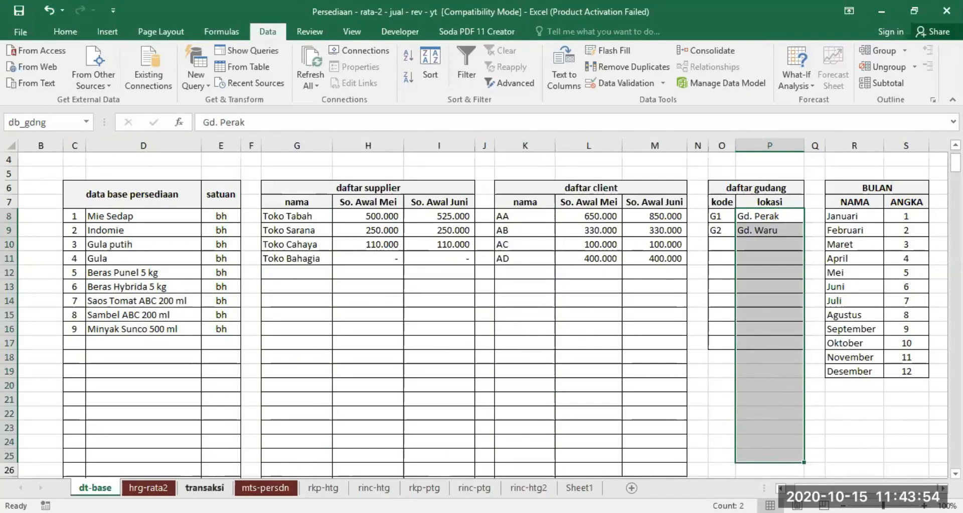
Validate the supplier cells I11:I42 on the transaksi sheet with a List sourced from =db_splr.
click(204, 487)
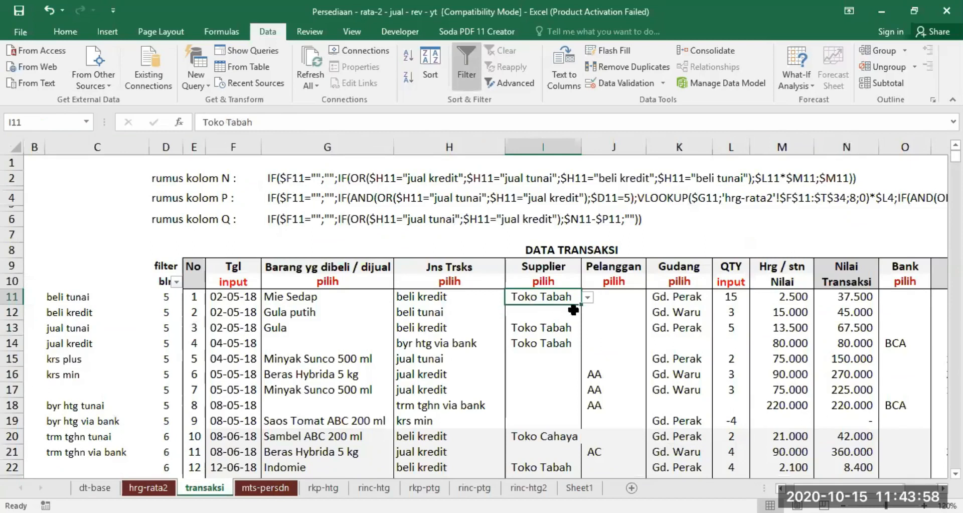
drag(536, 296, 546, 397)
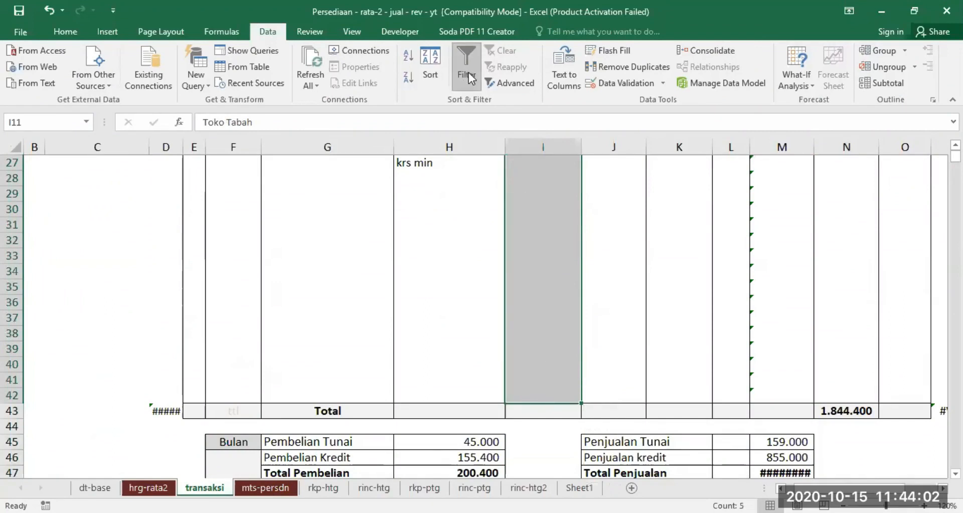
click(612, 81)
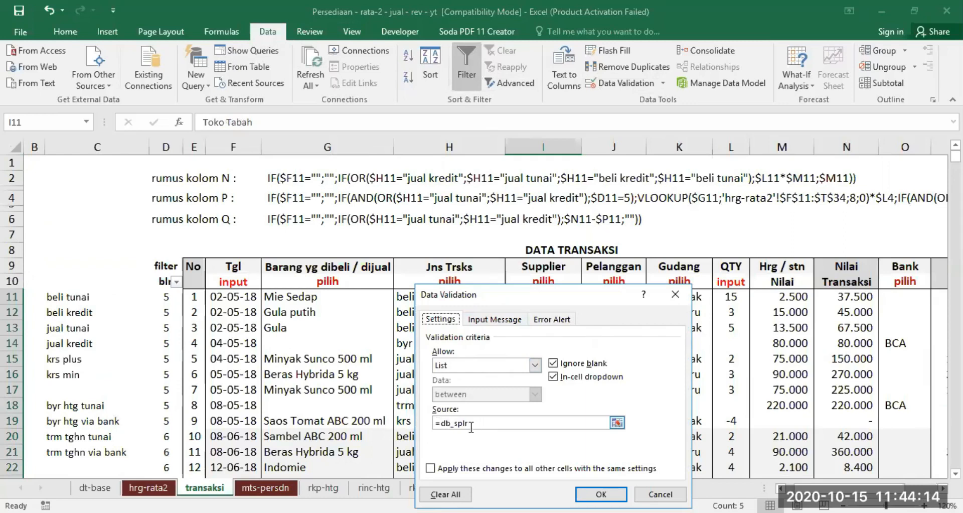
click(601, 494)
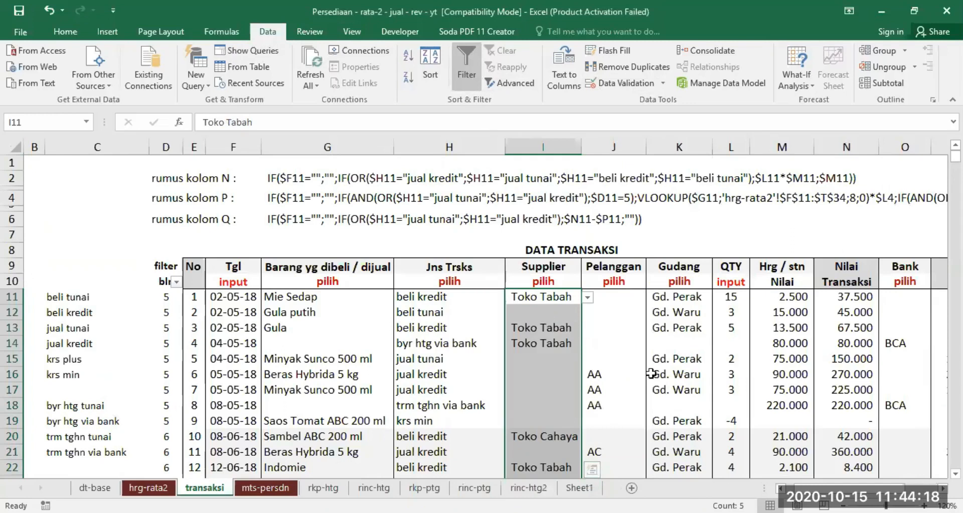
Test the supplier dropdown in the empty cell I30, leaving the cell blank.
scroll(660, 355, down, 3)
scroll(659, 355, down, 3)
click(562, 305)
click(551, 331)
click(586, 334)
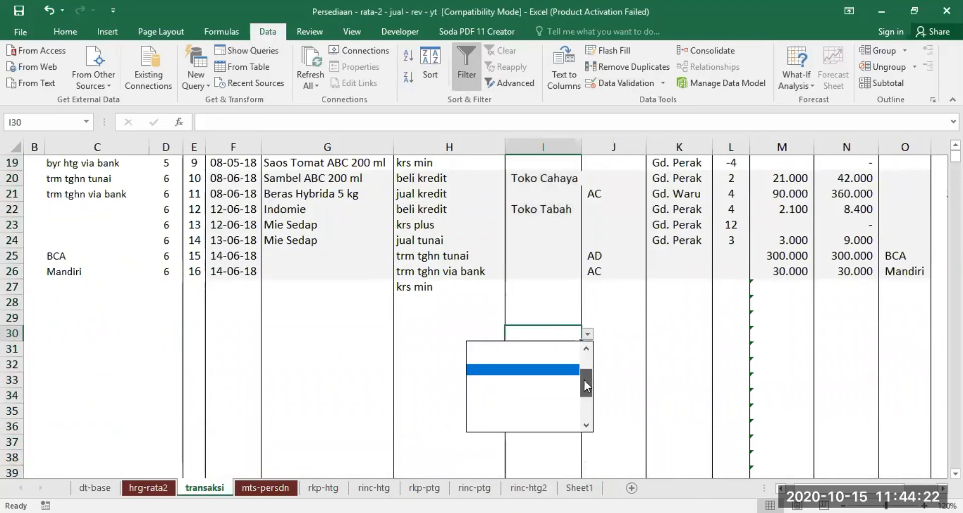
click(535, 395)
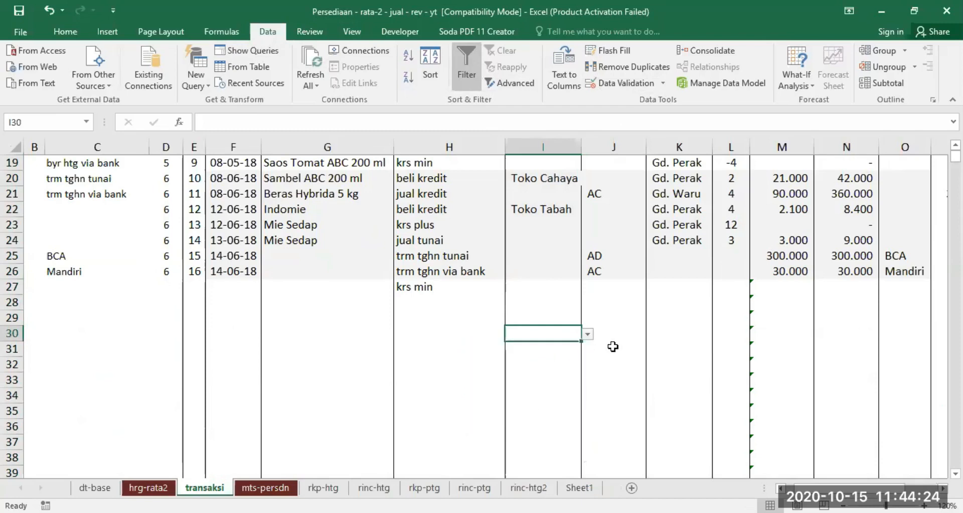
Validate the customer cell J11 with a List sourced from =db_cstmr, and select the customer cells from J11 down.
scroll(612, 348, up, 6)
click(607, 294)
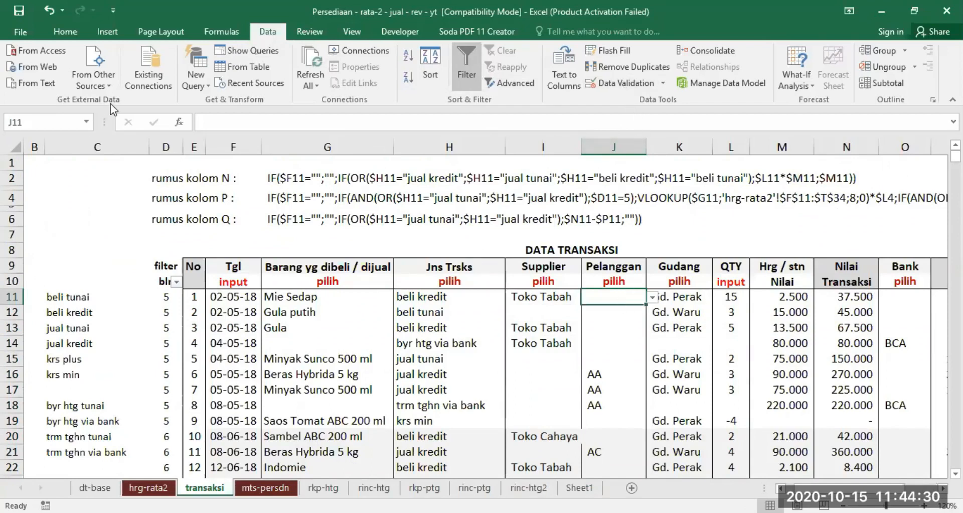
click(88, 121)
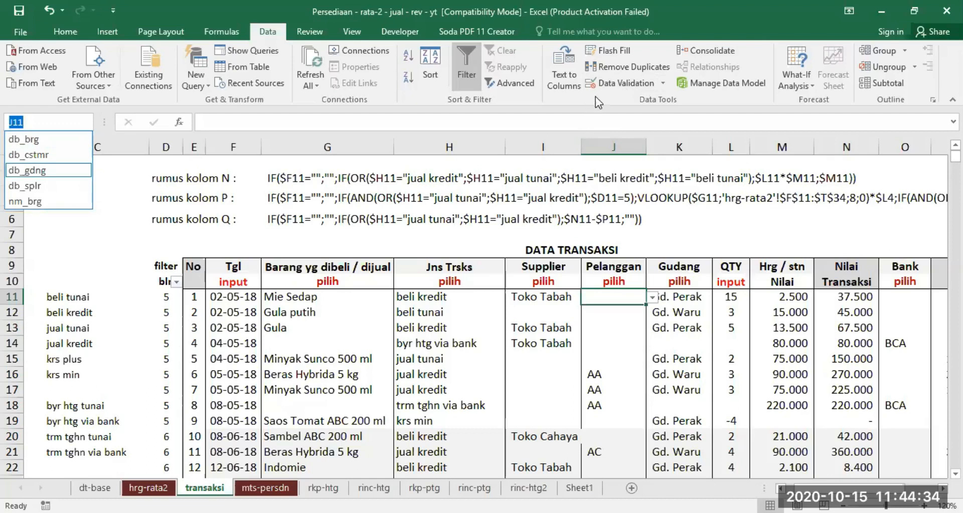
click(620, 81)
click(621, 86)
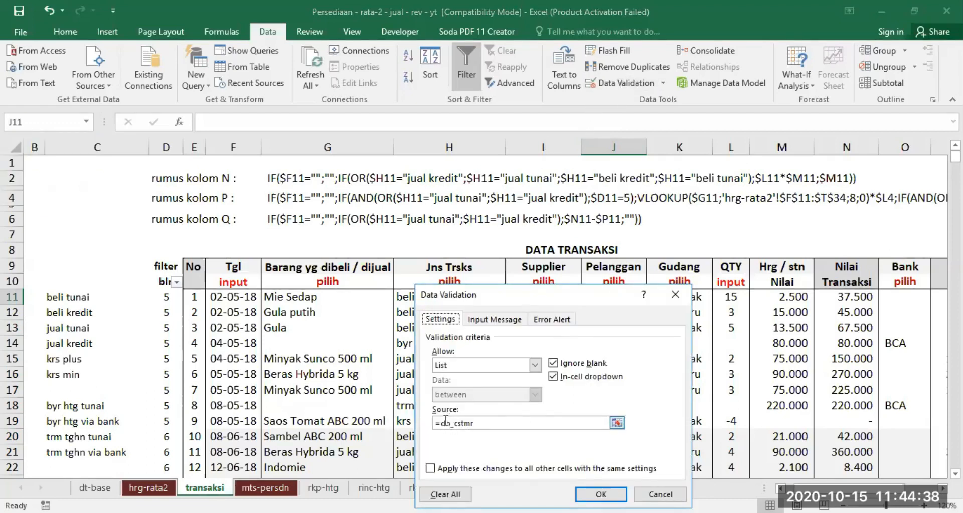
click(601, 494)
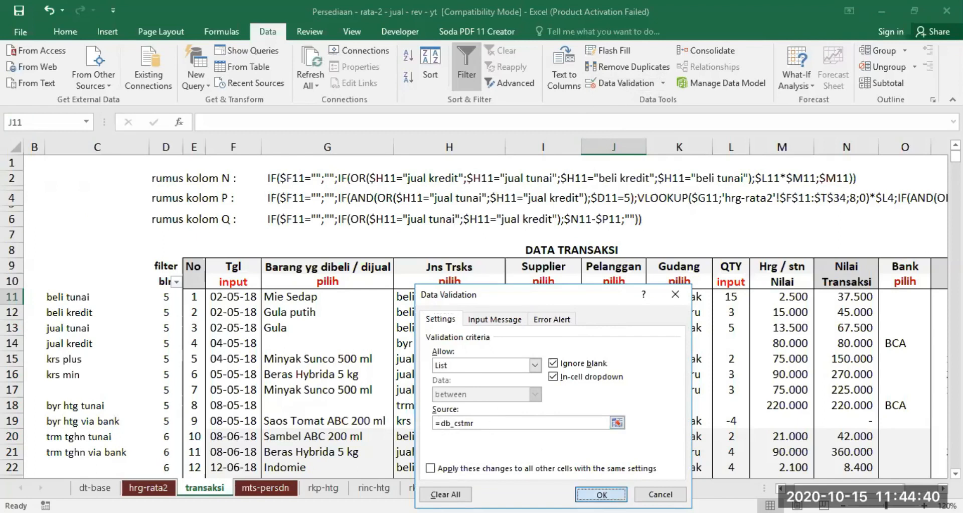
drag(614, 300, 606, 389)
scroll(685, 349, up, 8)
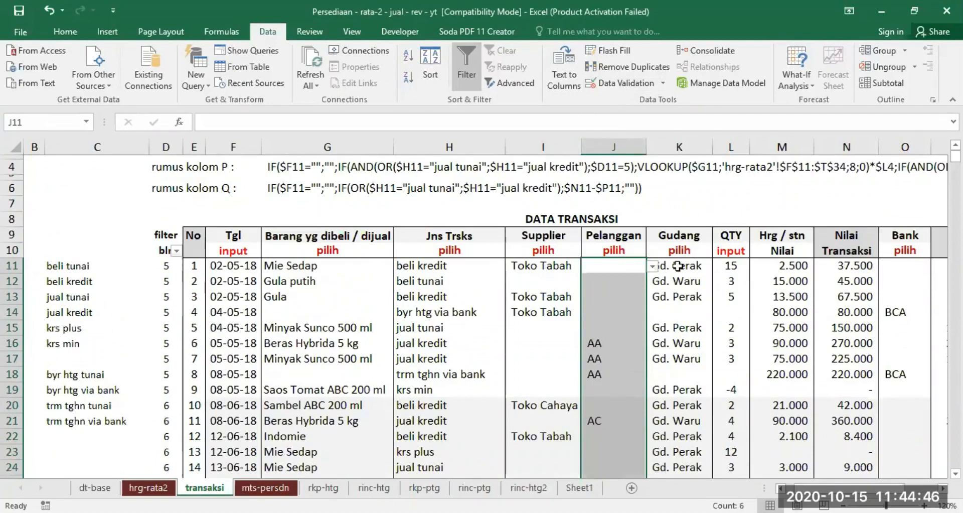
Review the warehouse cell K11, the manually entered quantity column L and the unit price cell M11.
click(678, 266)
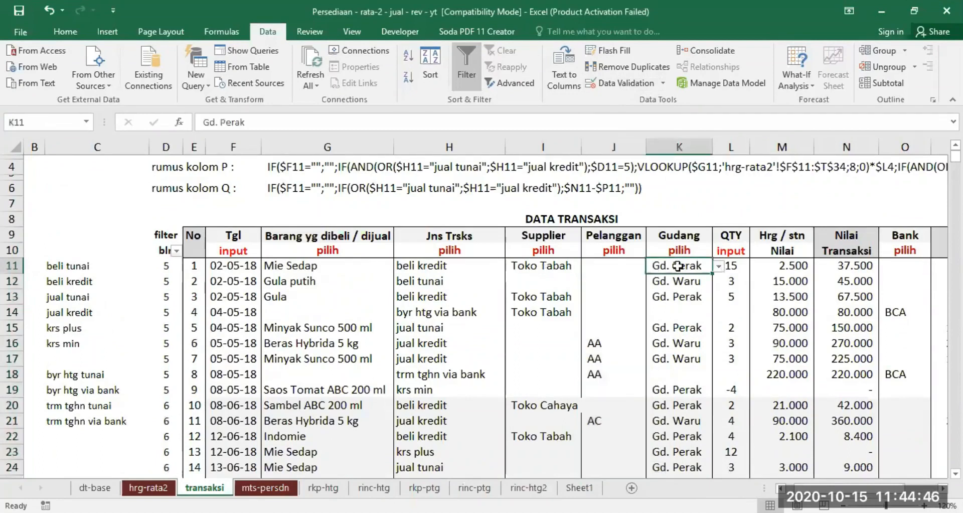
click(733, 147)
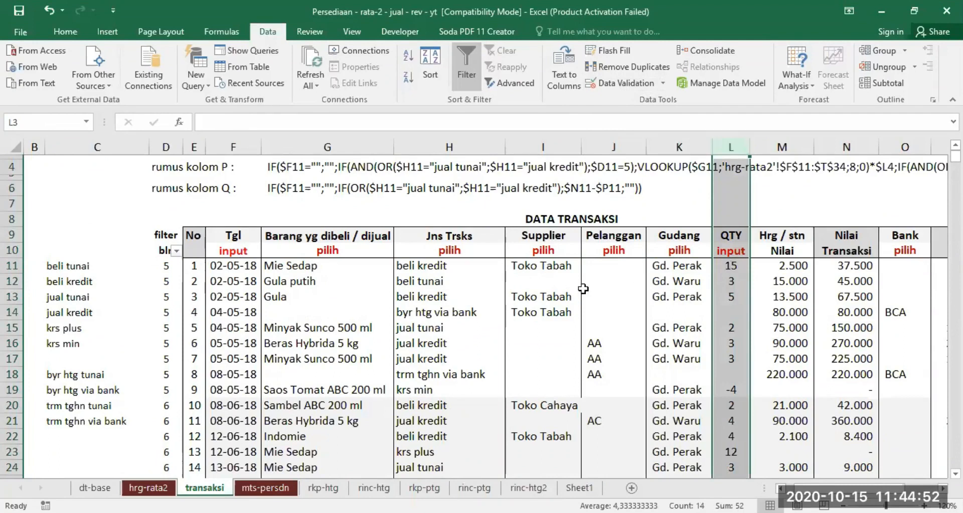
click(732, 266)
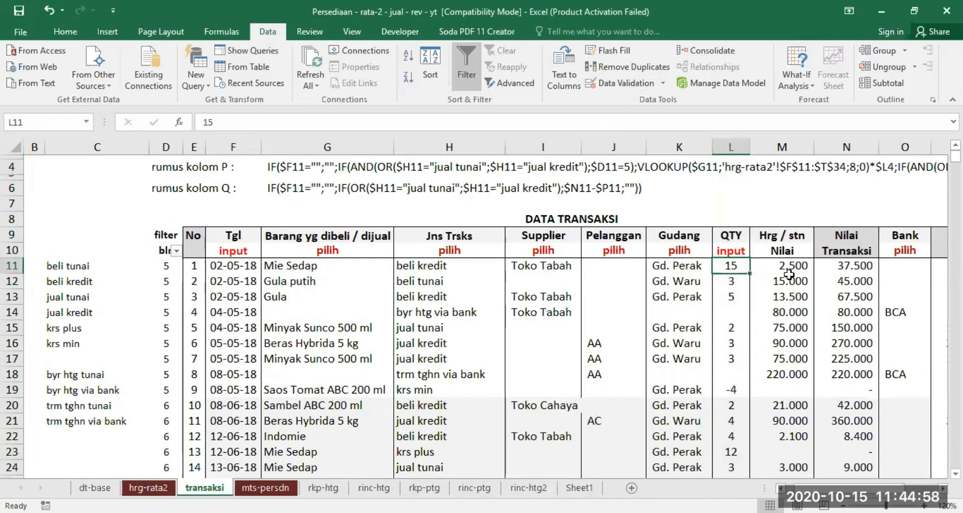
scroll(793, 295, up, 2)
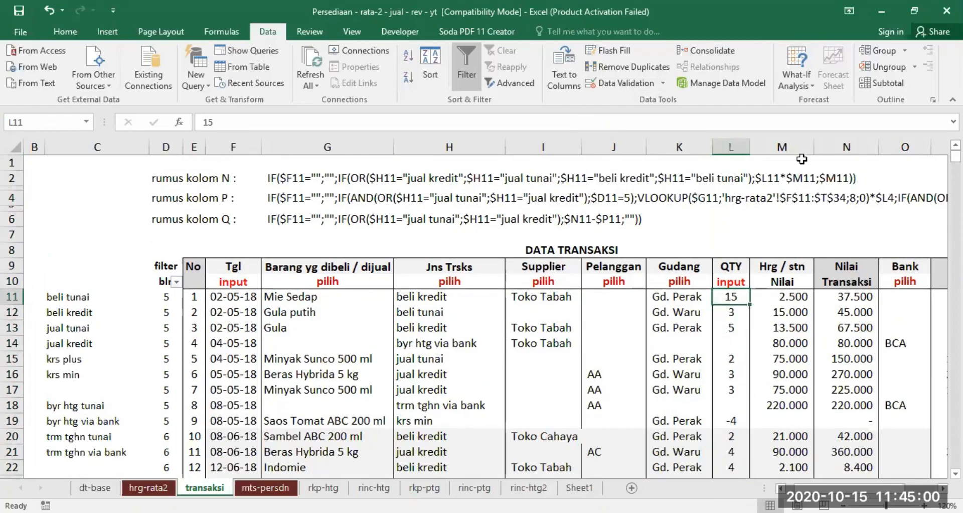
click(793, 295)
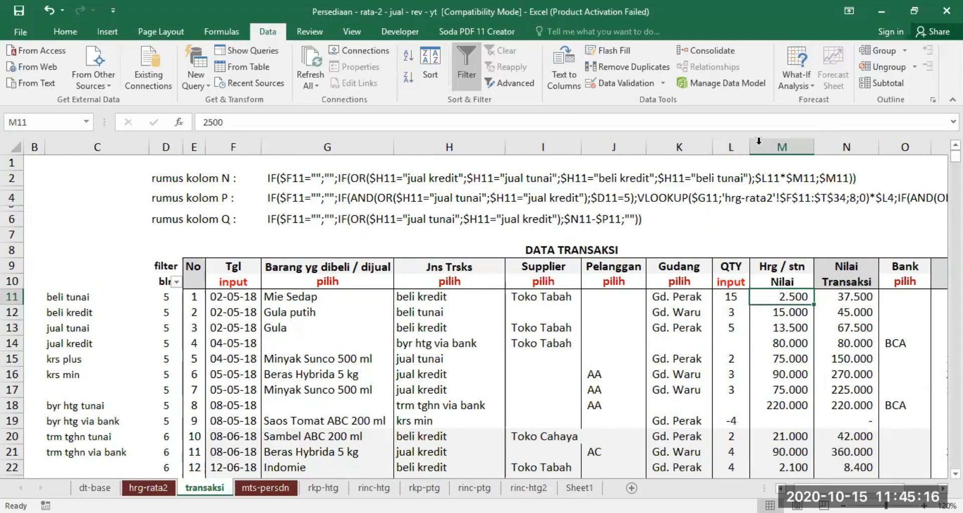
Examine the transaction value formula in N11 against the quantity in L11 and the unit price in M11.
click(733, 143)
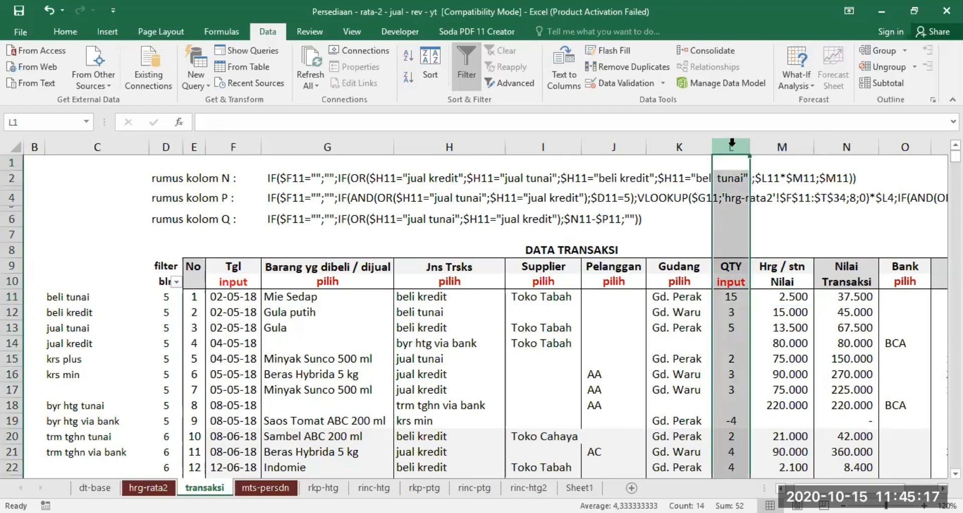
click(729, 294)
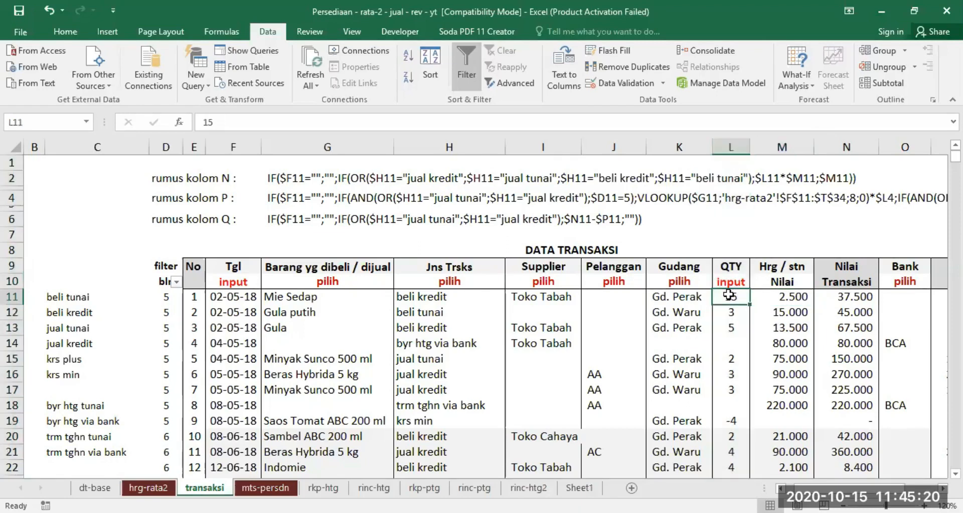
click(785, 297)
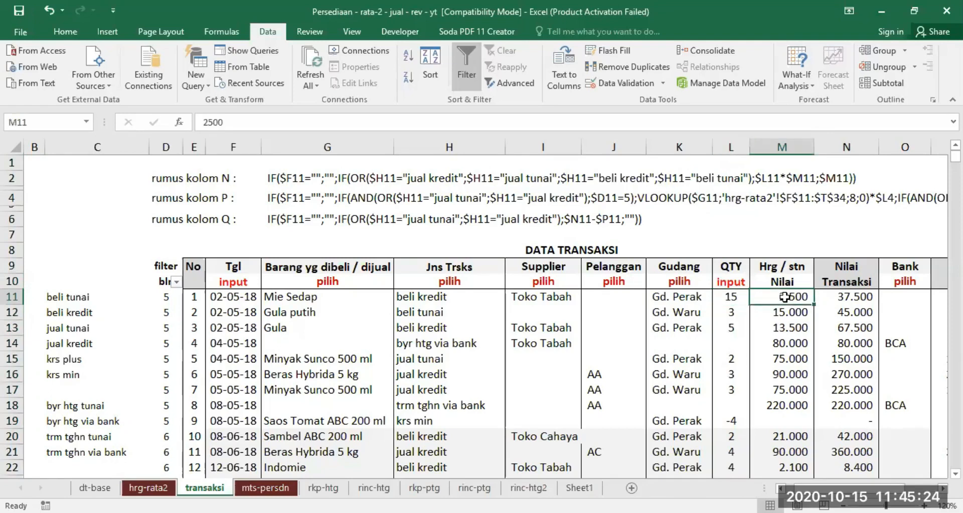
click(856, 298)
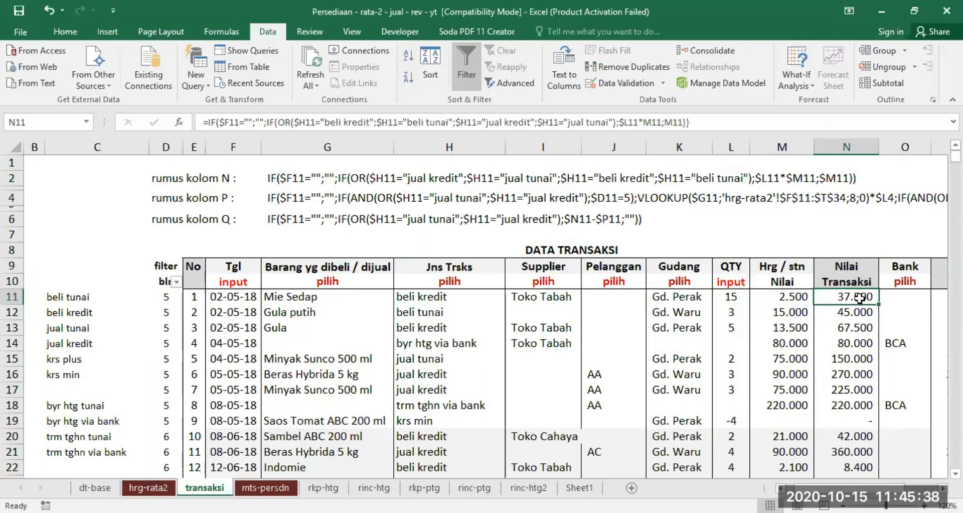
click(732, 296)
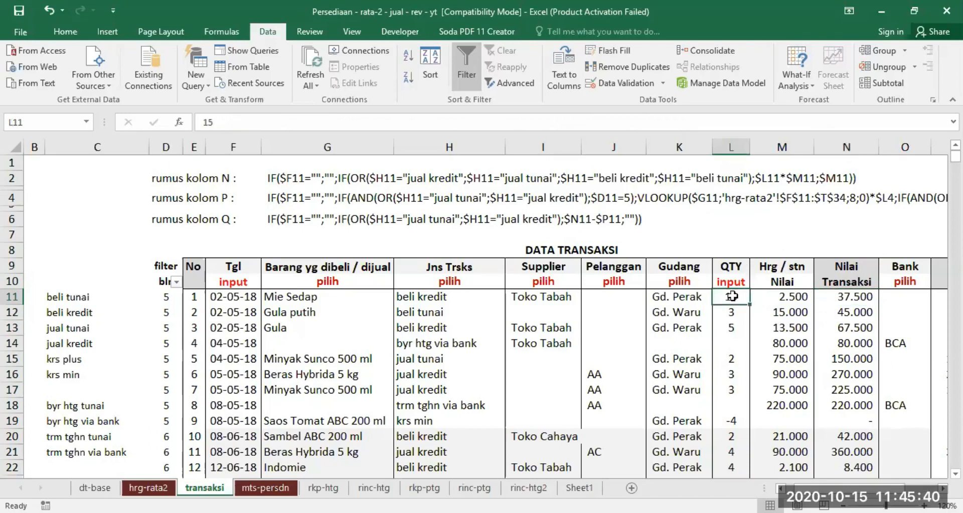
click(785, 298)
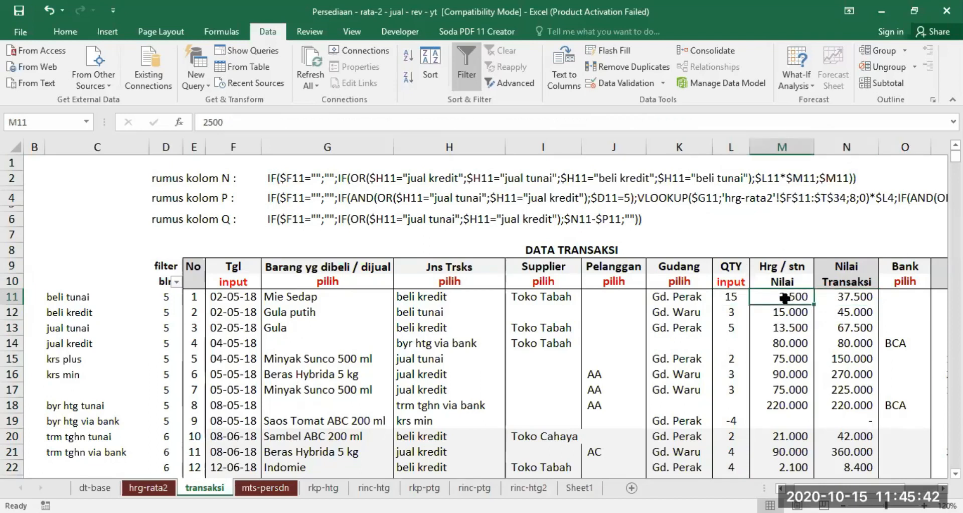
click(848, 298)
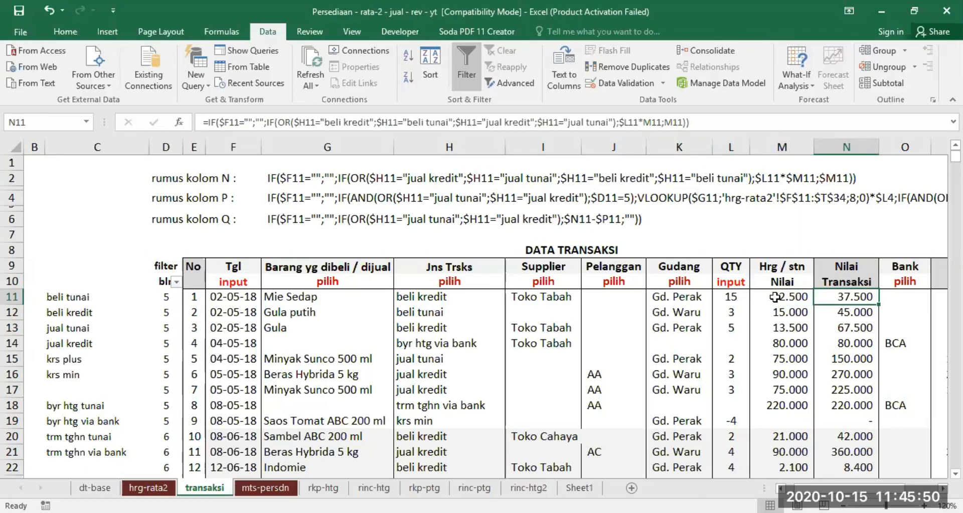
Compare the transaction value formula in N11 with the quantity in L11 and the written-out column N formula in G2.
click(730, 296)
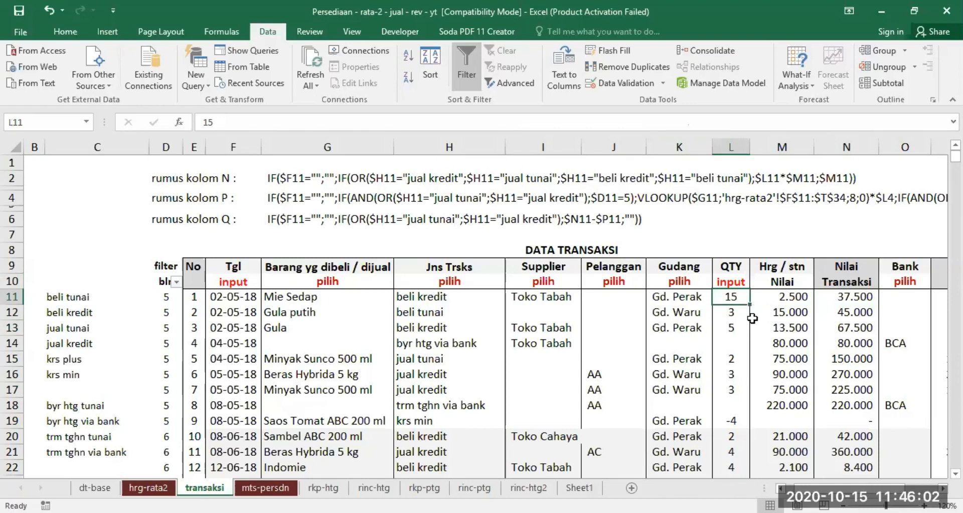
click(855, 299)
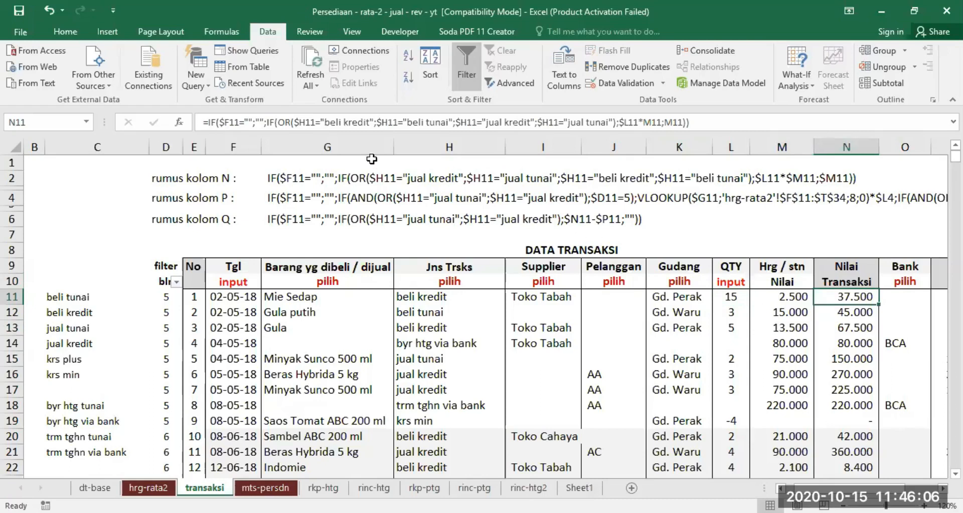
click(295, 177)
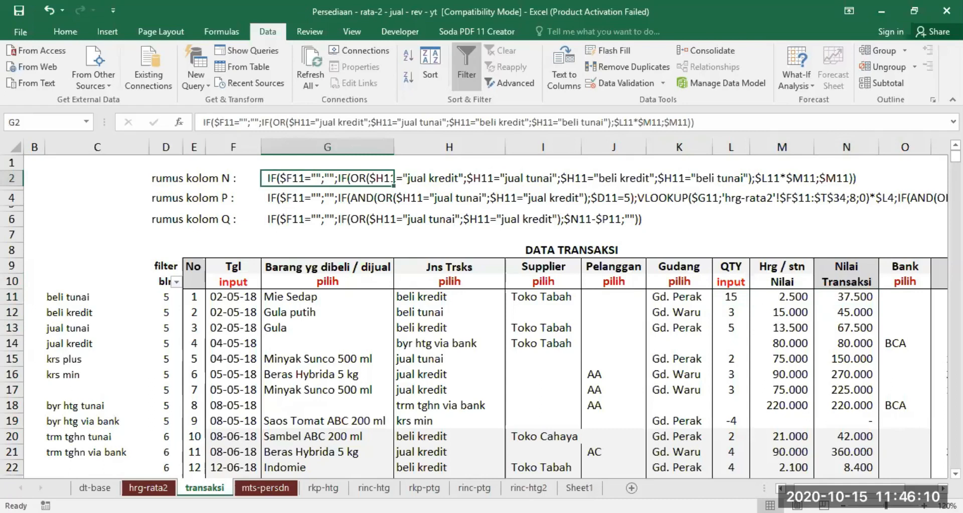
scroll(681, 294, right, 1)
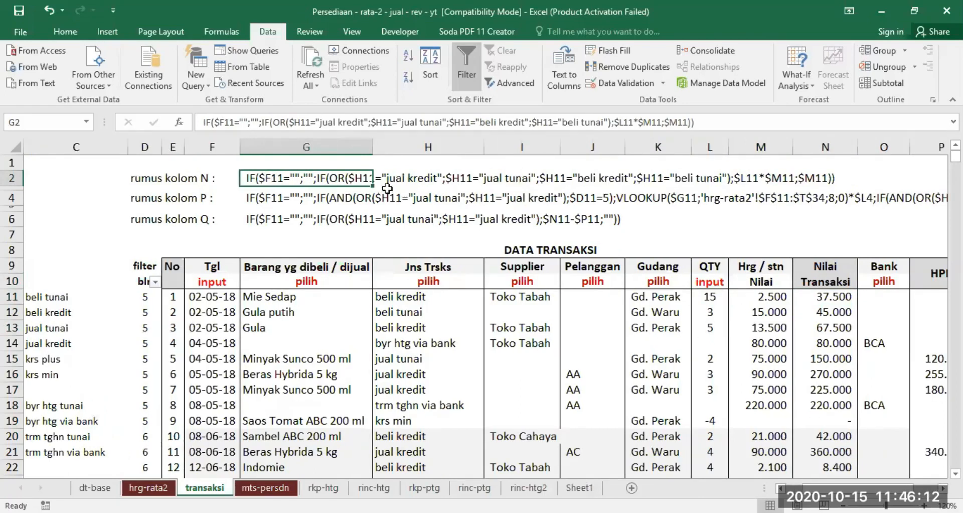
scroll(654, 420, up, 1)
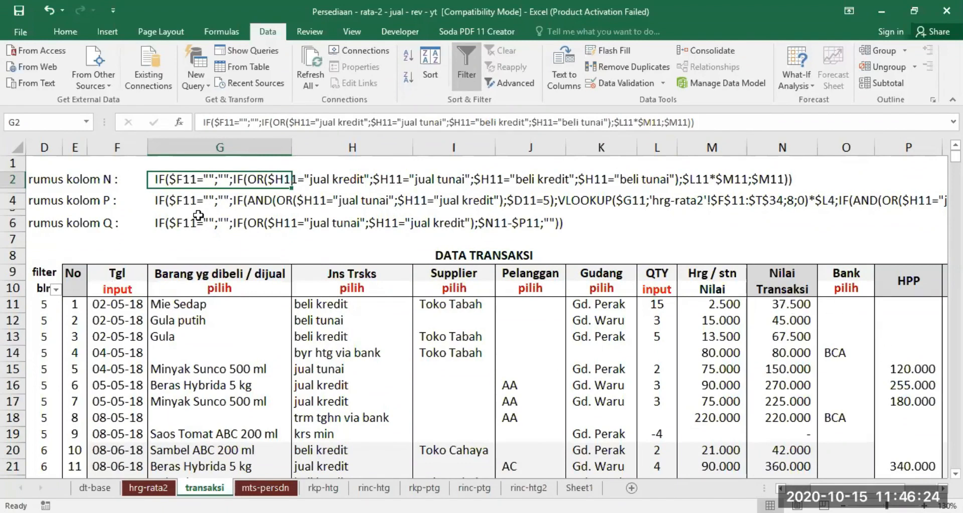
Test the formula's blank-date condition by clearing the date in F11, and undo the deletion.
click(114, 304)
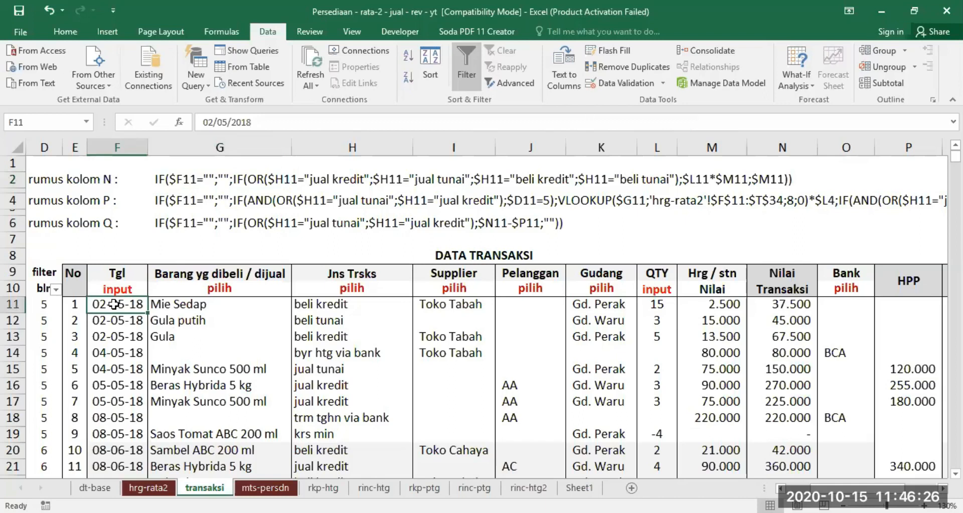
key(Delete)
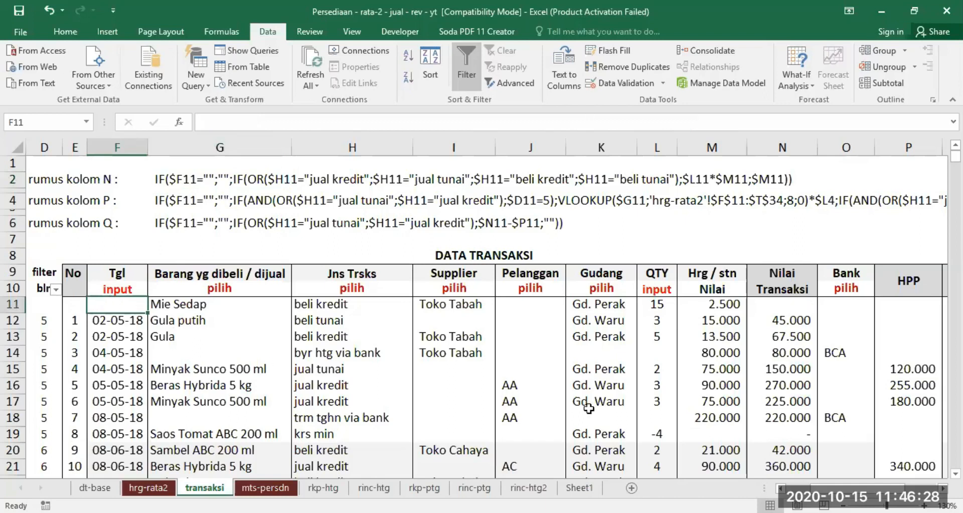
click(46, 8)
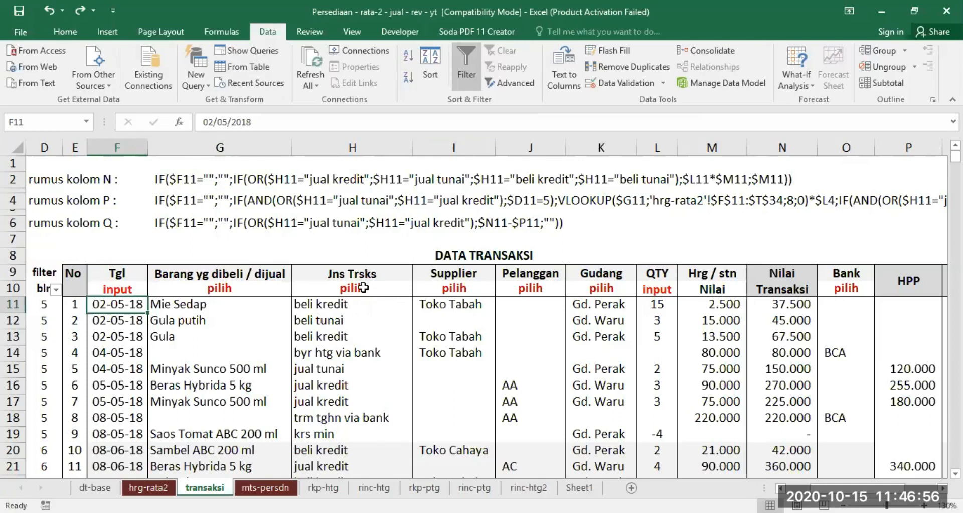
Examine the G2 formula text part by part: the IF(OR) transaction types, $L11*$M11 and the $M11 fallback, and compare it with N11.
click(160, 179)
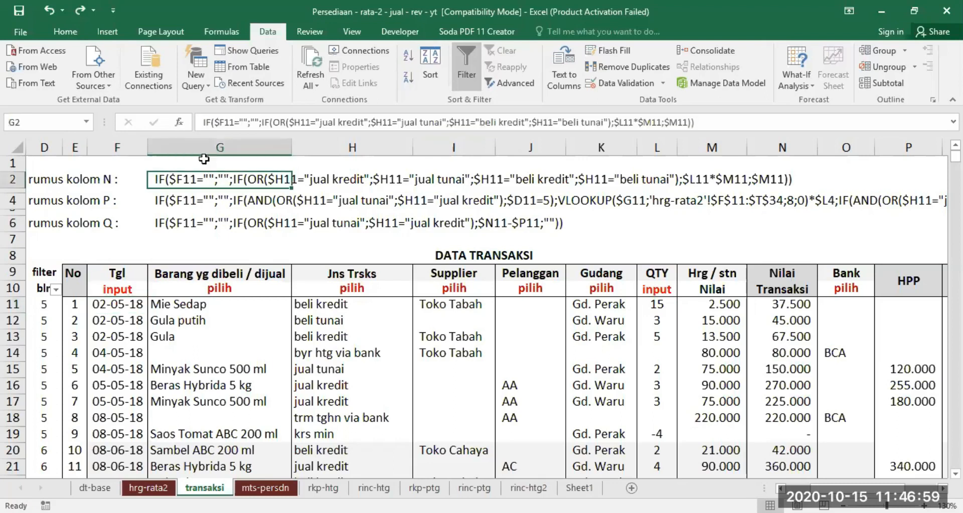
click(261, 122)
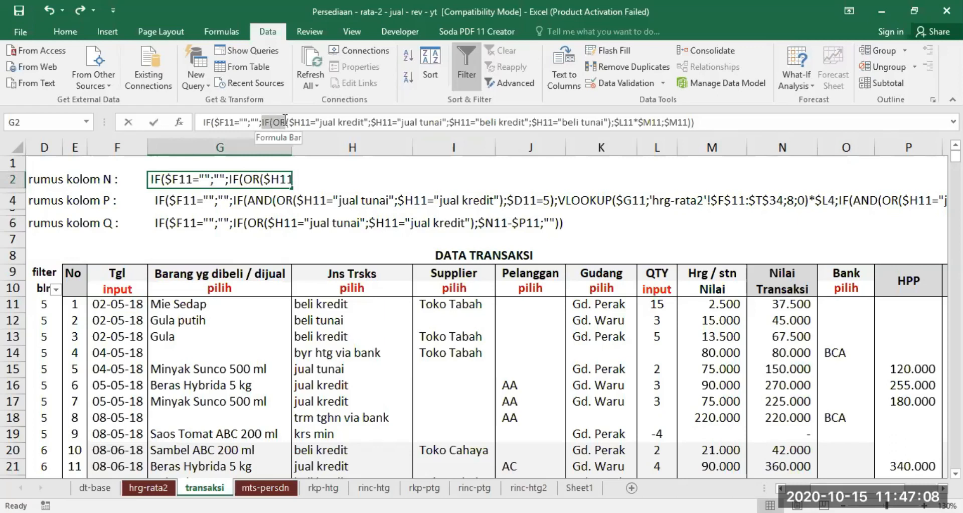
drag(284, 119, 449, 123)
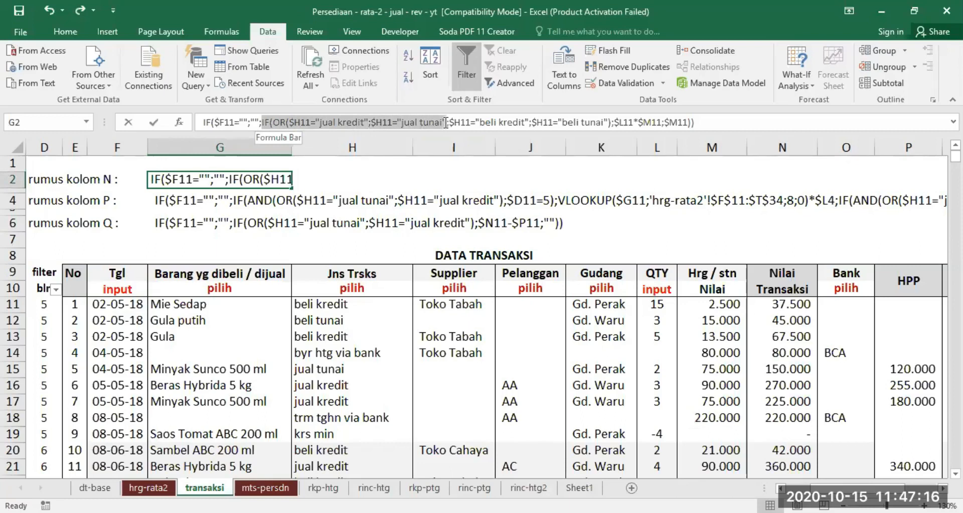
drag(445, 123, 609, 120)
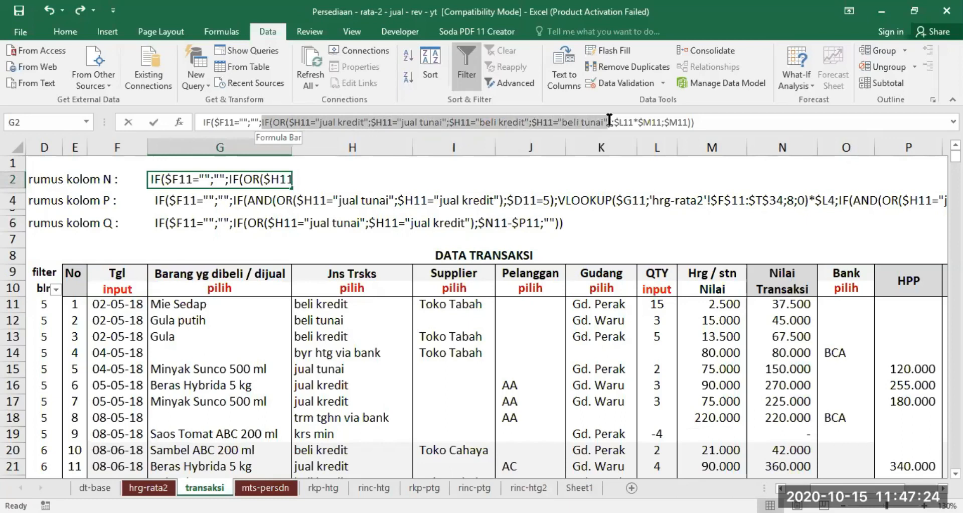
drag(610, 120, 611, 120)
drag(611, 120, 612, 122)
drag(614, 122, 612, 120)
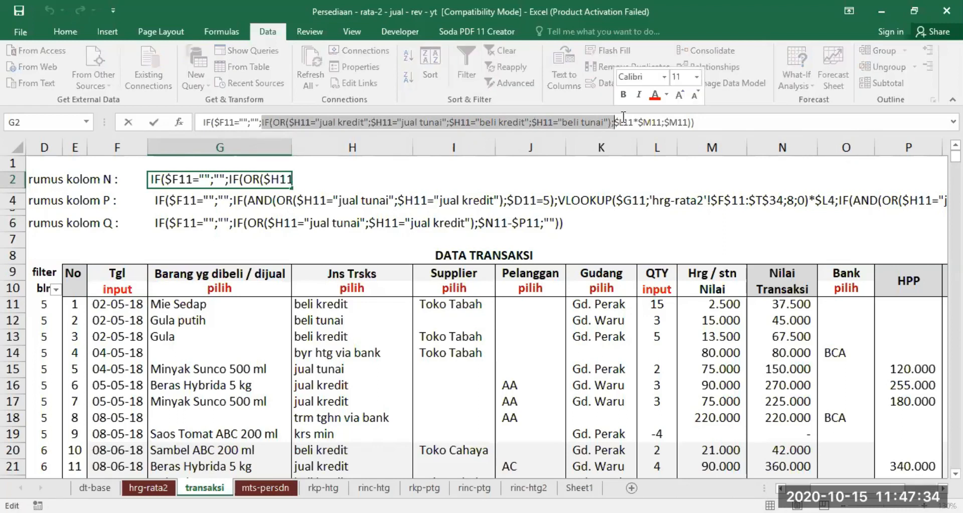
drag(615, 122, 661, 122)
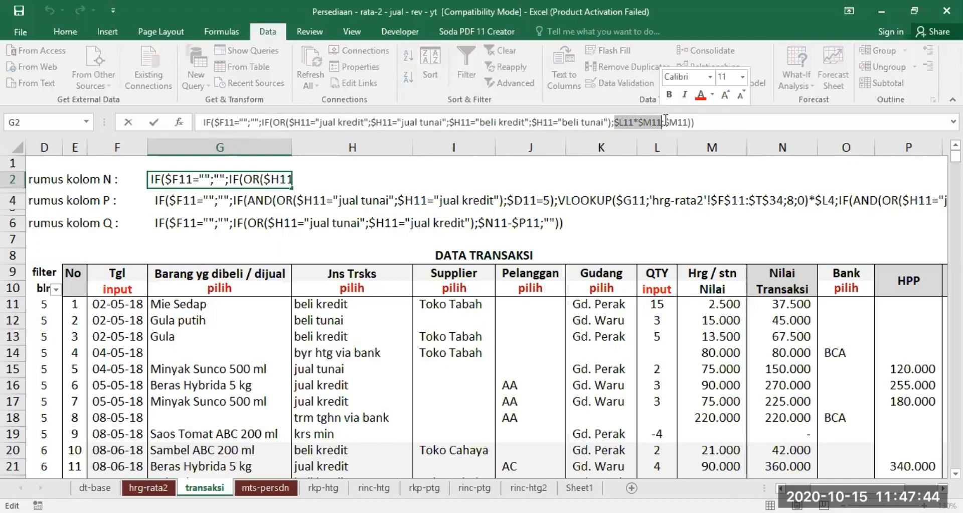
drag(664, 122, 684, 120)
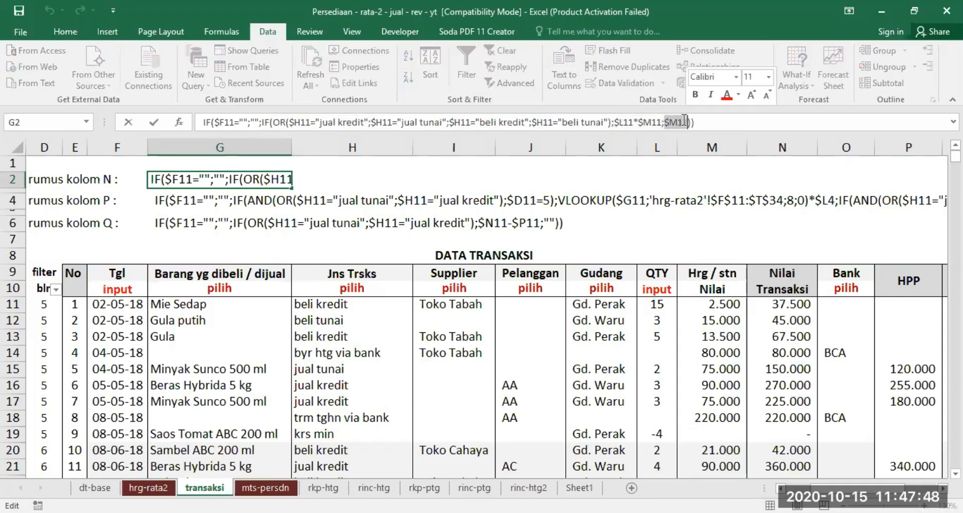
key(Return)
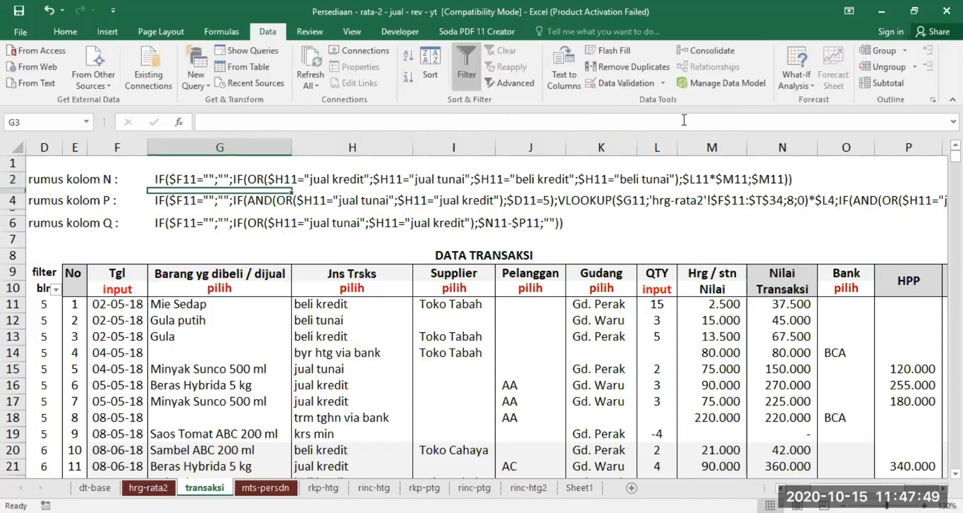
click(790, 304)
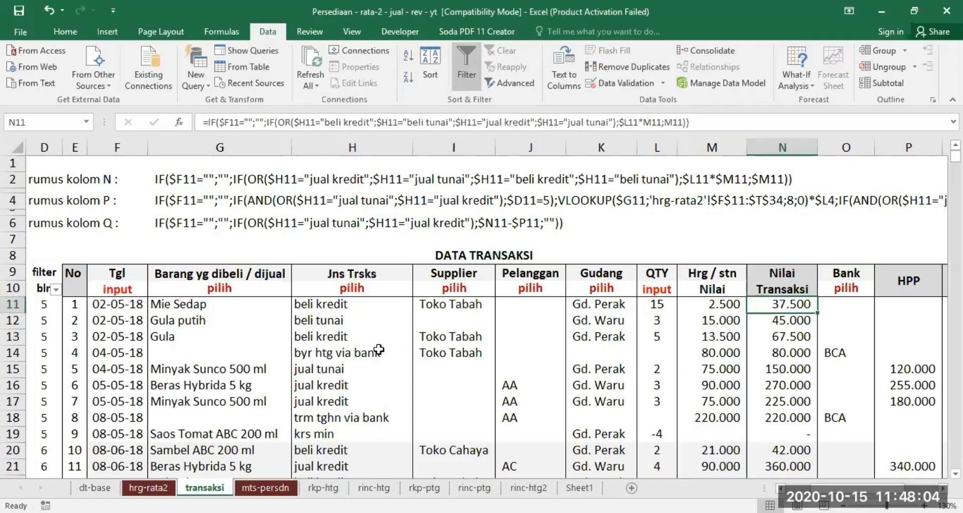
Review the "byr htg via bank" transaction in row 14 across its item, supplier, quantity, price, transaction value and bank cells.
click(351, 351)
click(165, 352)
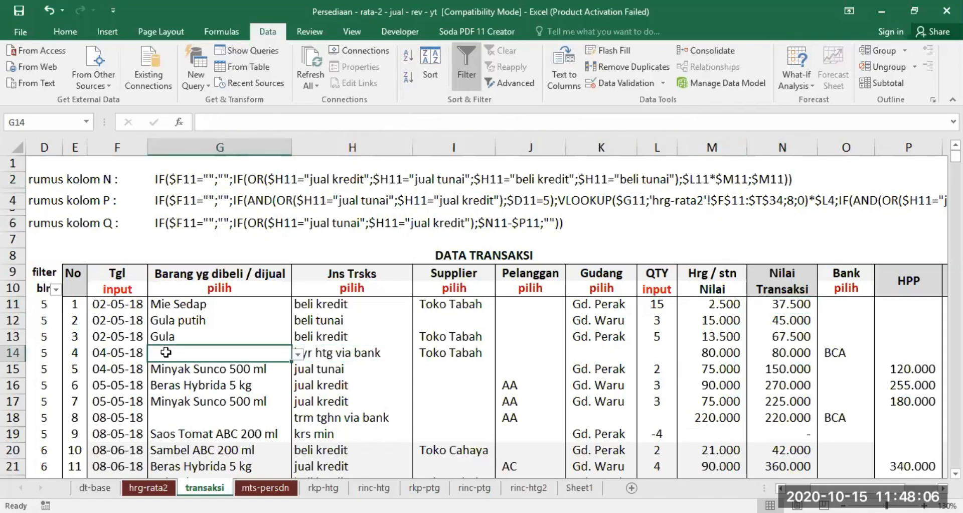
click(324, 353)
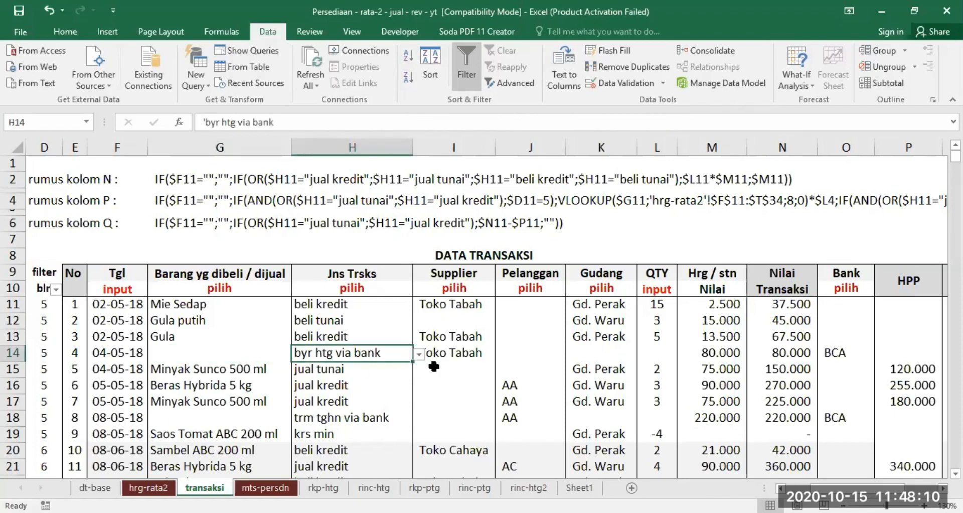
click(453, 351)
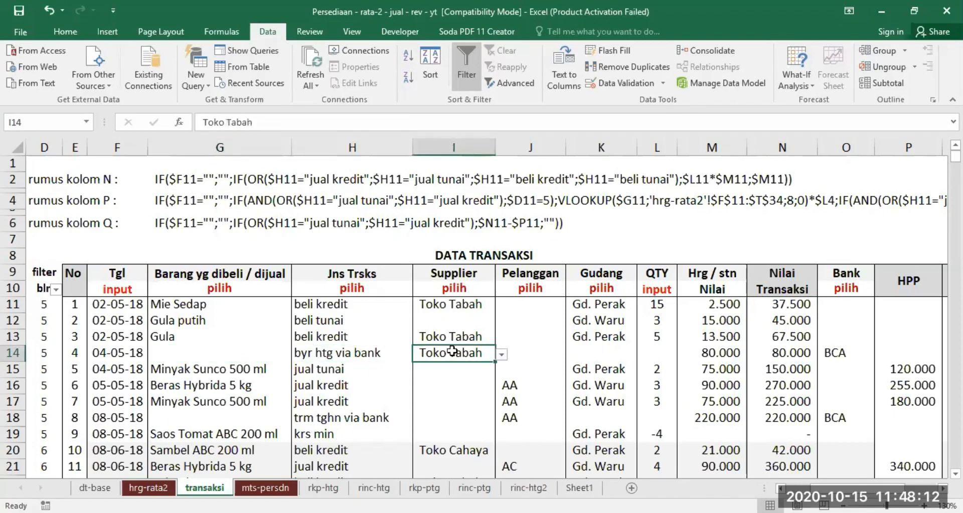
click(657, 352)
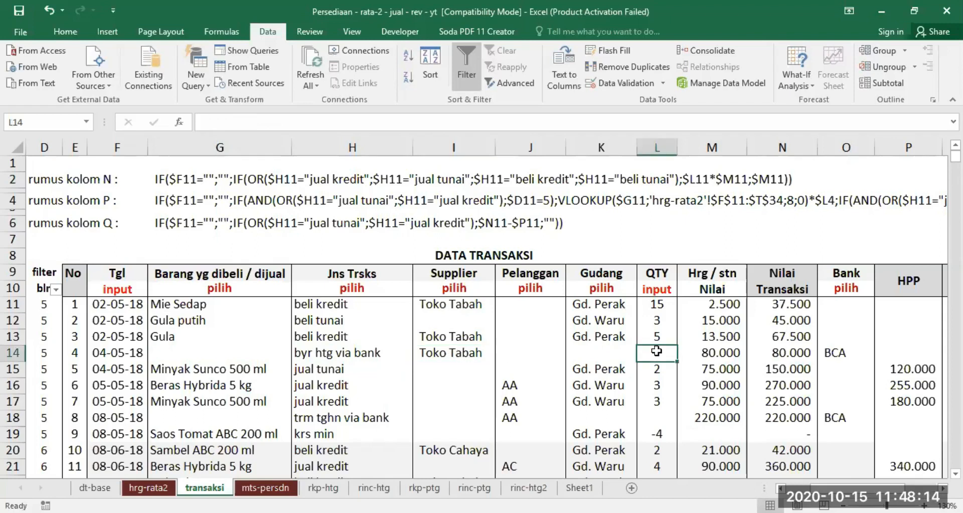
click(712, 352)
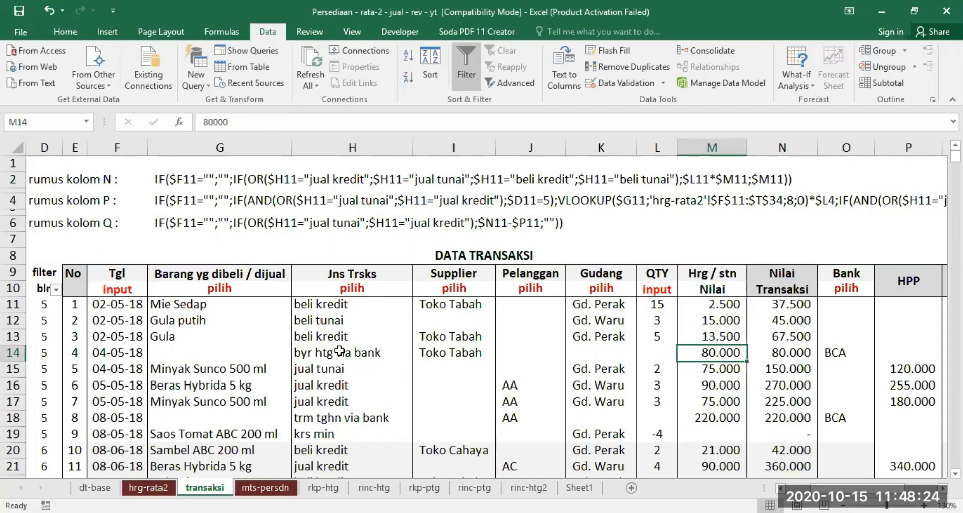
click(771, 355)
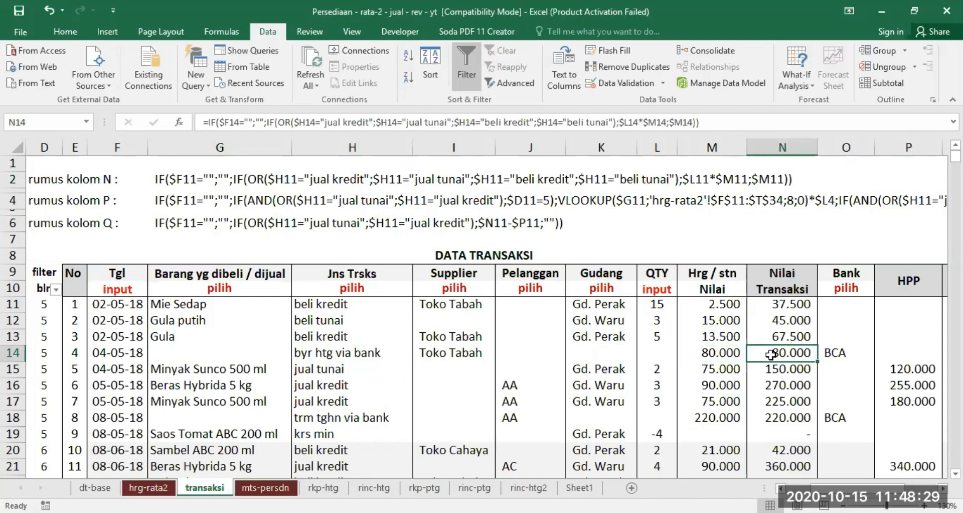
click(841, 354)
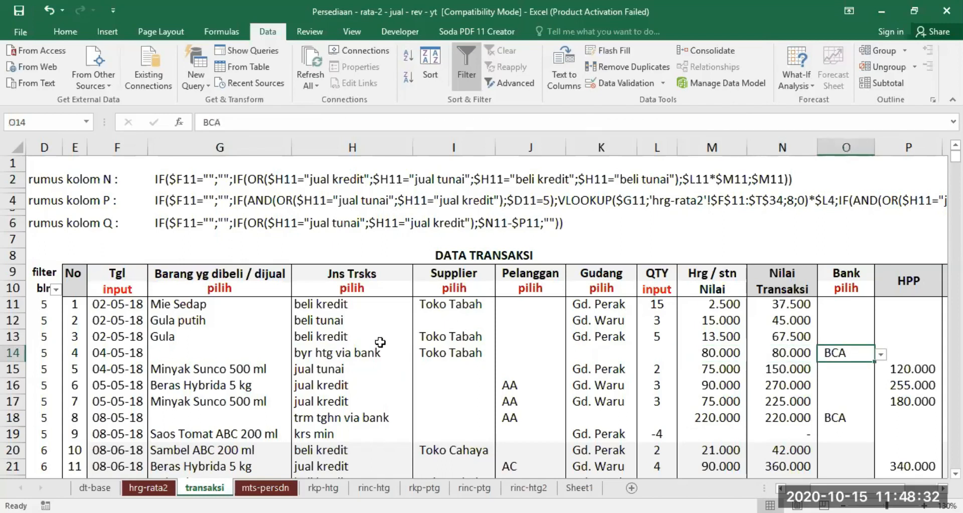
click(341, 351)
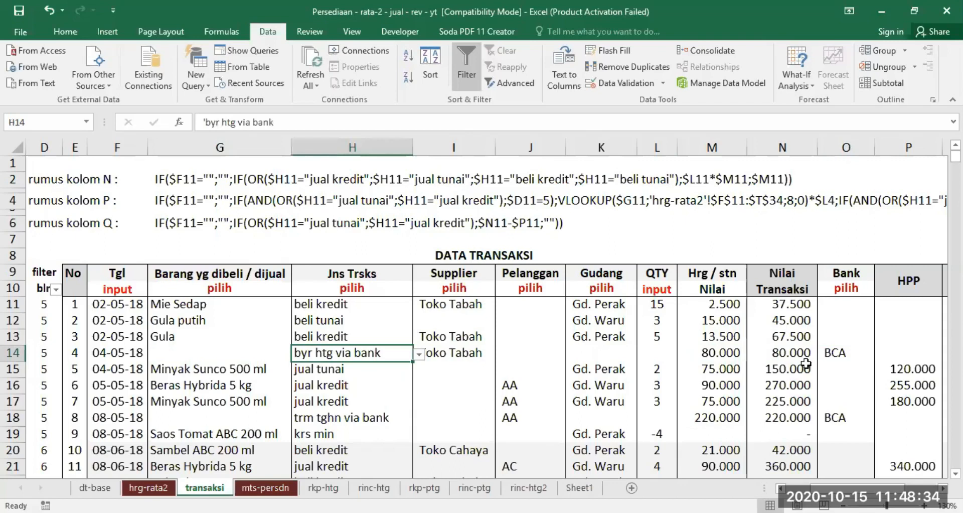
click(840, 352)
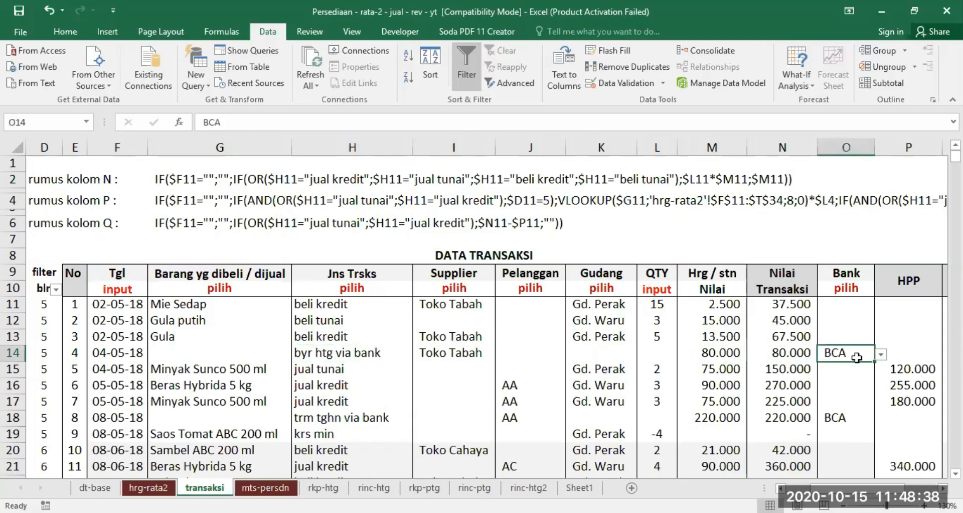
Recheck the N11 formula and look down the transaction value column below it.
click(785, 305)
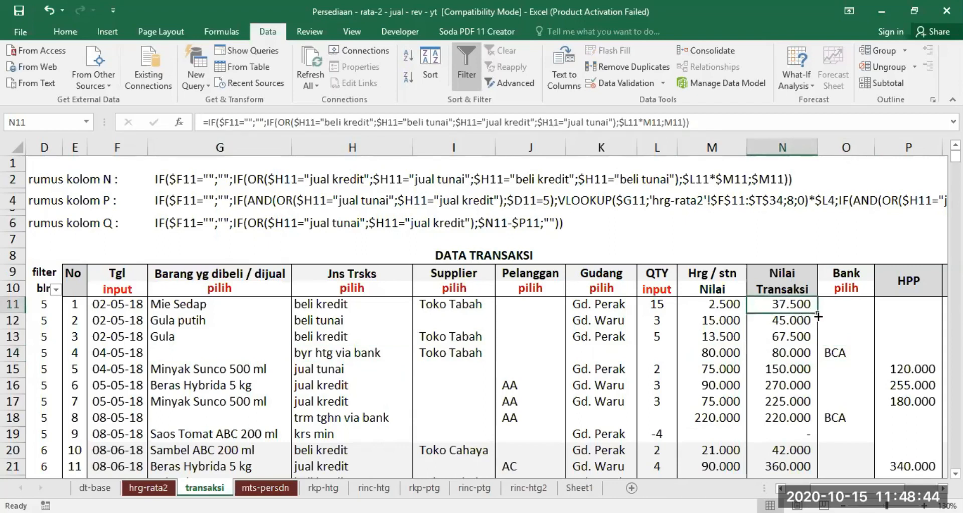
scroll(844, 385, down, 6)
scroll(844, 384, up, 6)
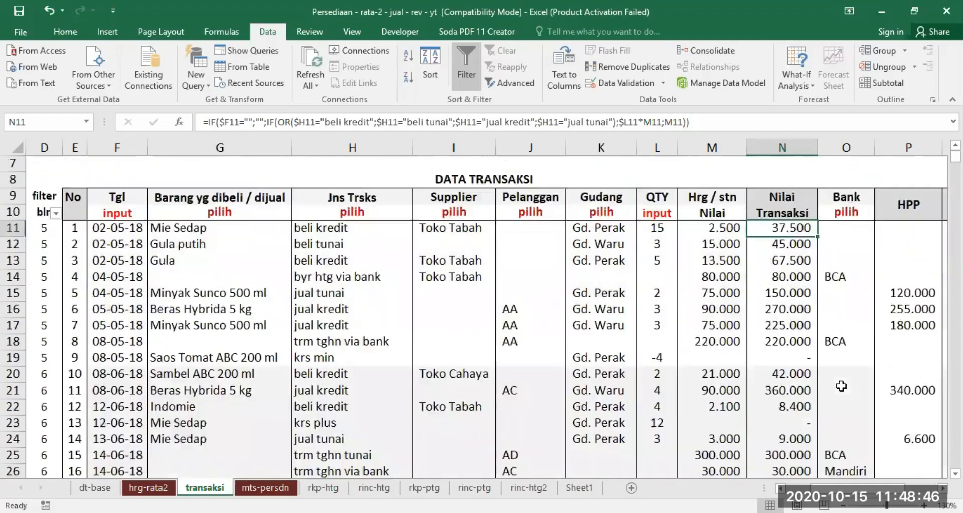
Examine the HPP formula in P11 alongside the written-out column P formula in row 4.
scroll(790, 310, right, 3)
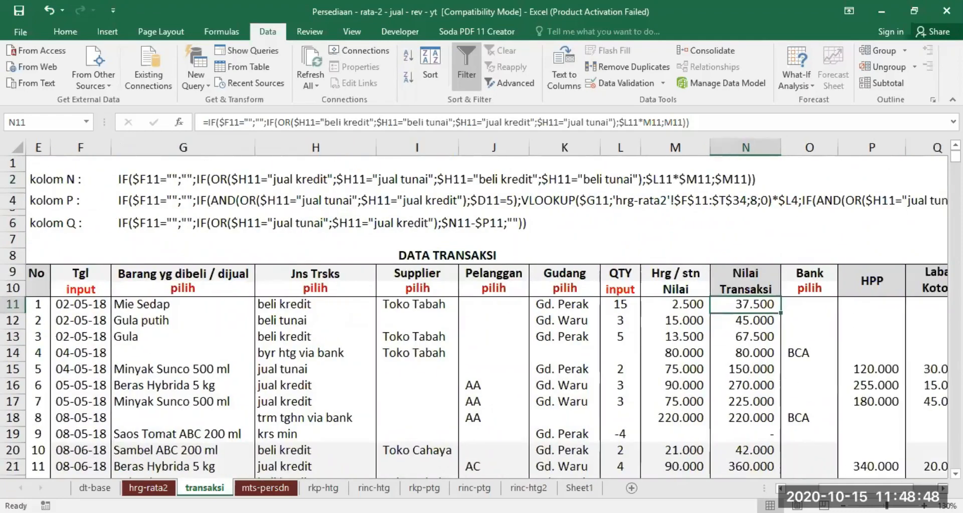
click(789, 309)
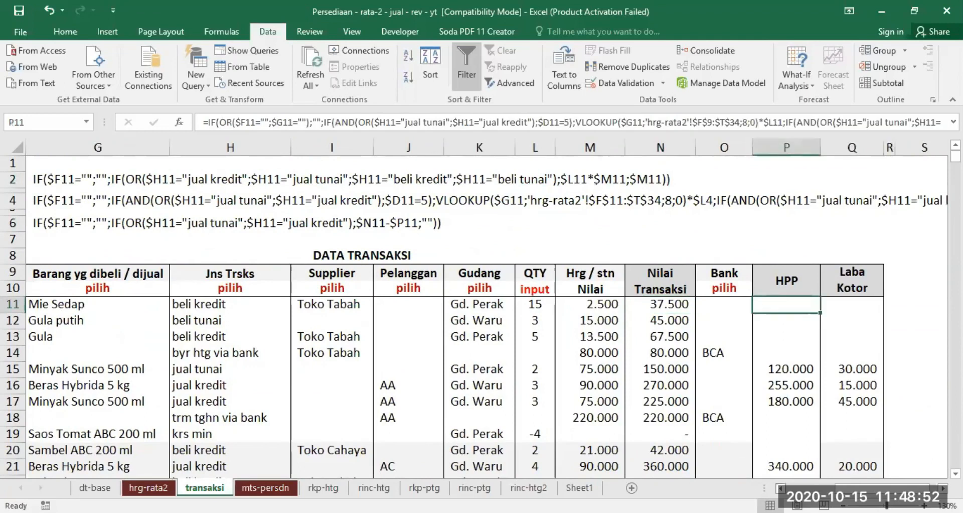
click(780, 488)
click(781, 487)
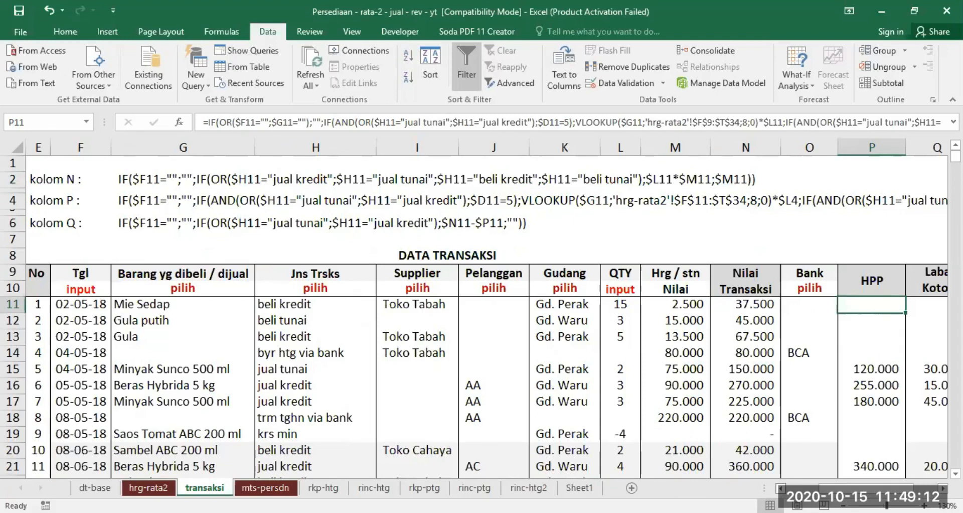
click(781, 488)
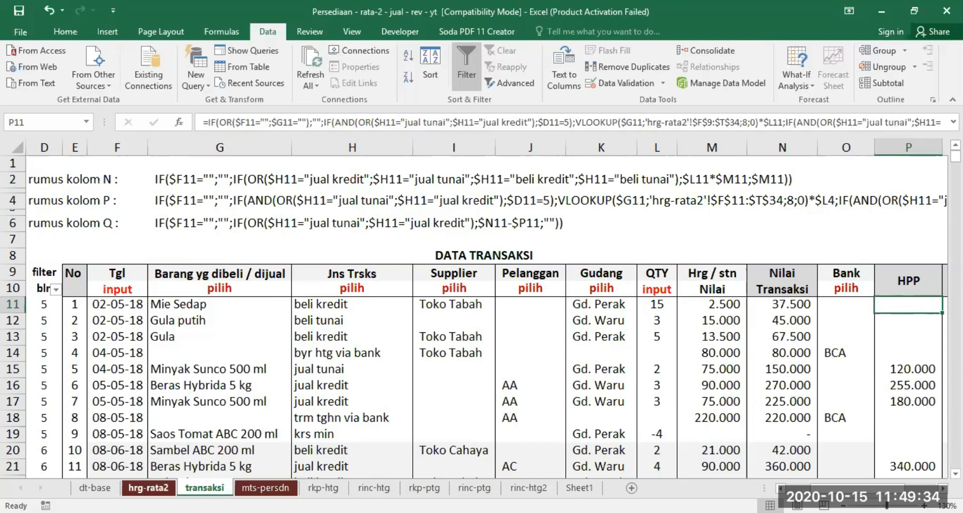
On the hrg-rata2 sheet, review the "SO. AWAL MEI" and "SO. AWAL JUNI" blocks and their Rata-2 price columns M and T.
click(148, 488)
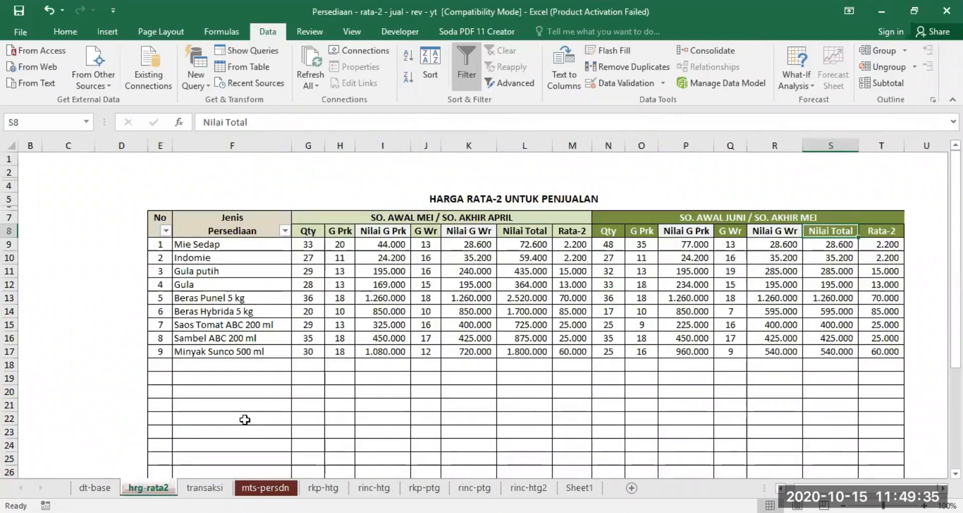
click(385, 217)
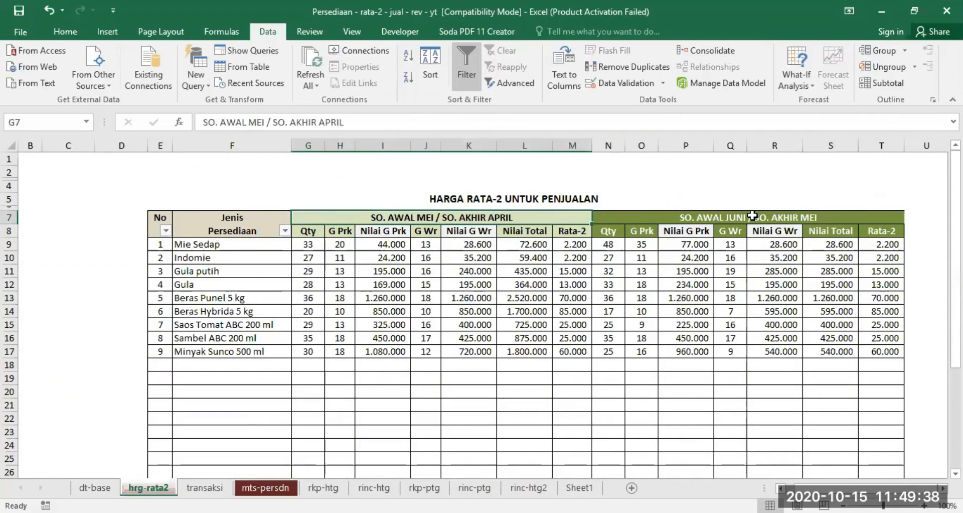
click(751, 217)
drag(572, 244, 572, 324)
drag(881, 244, 895, 370)
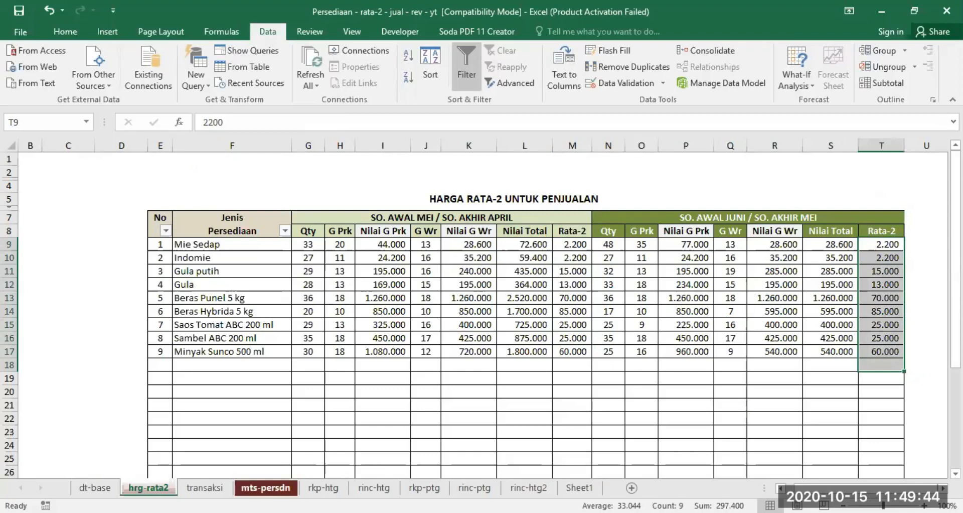
On the transaksi sheet, remove the OR function and its opening parenthesis from the first test of the P11 HPP formula.
click(207, 487)
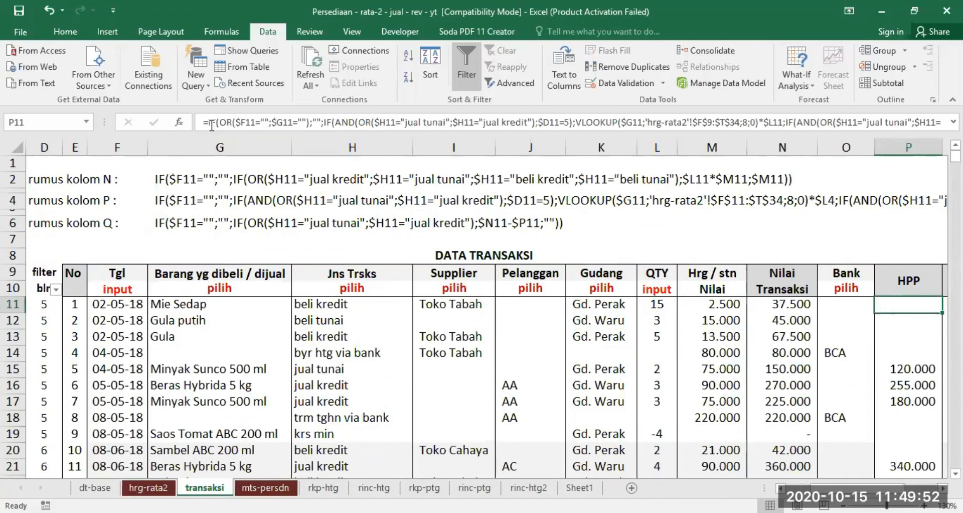
drag(207, 121, 269, 121)
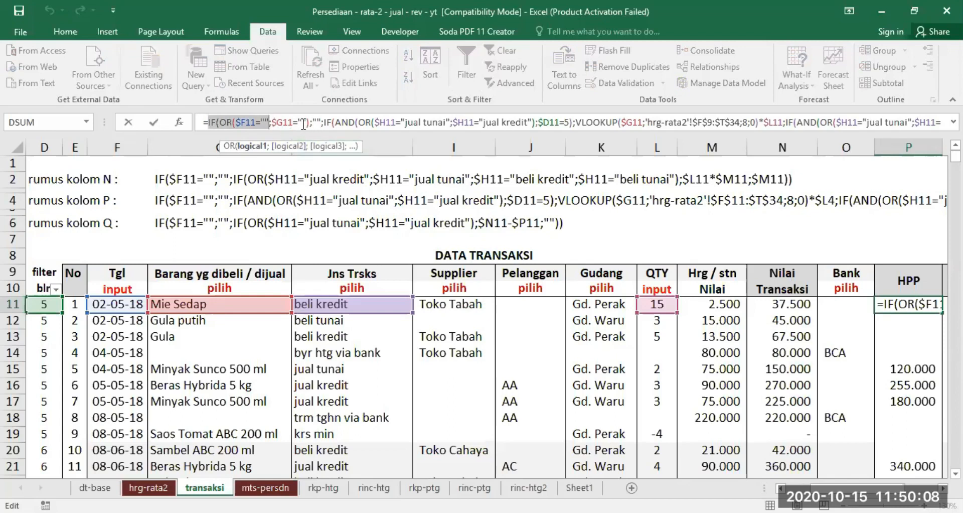
click(219, 122)
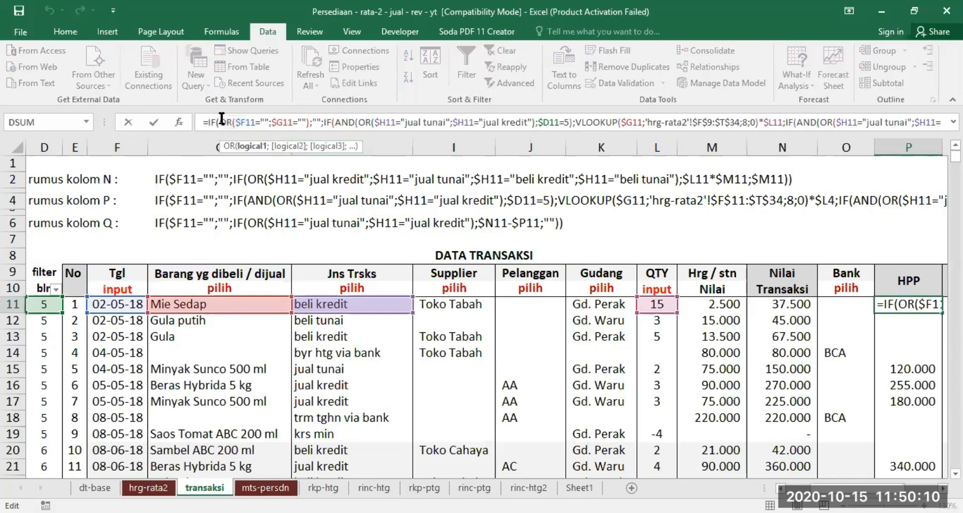
key(Delete)
key(Delete)
key(Delete)
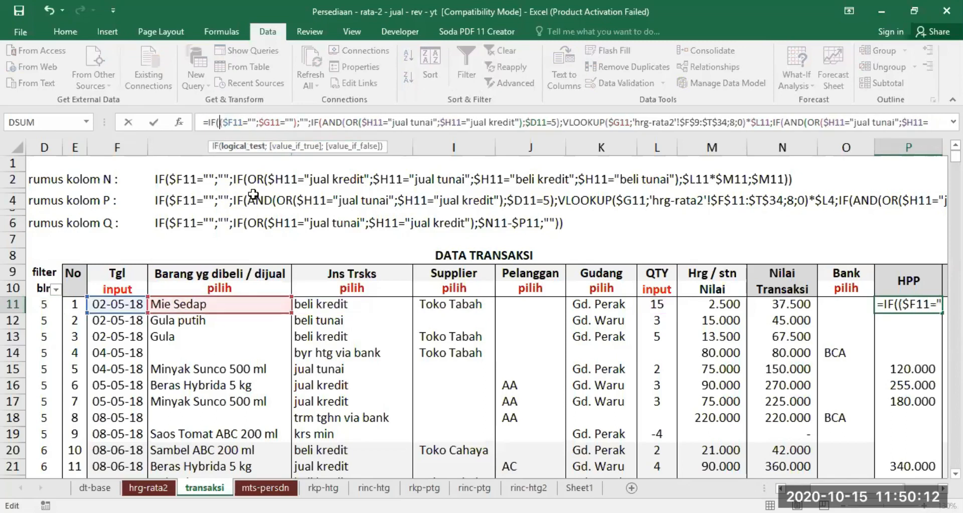
Delete the $G11="" condition from the P11 formula so its first test is only $F11="", and enter the formula.
key(Right)
key(Right)
key(Right)
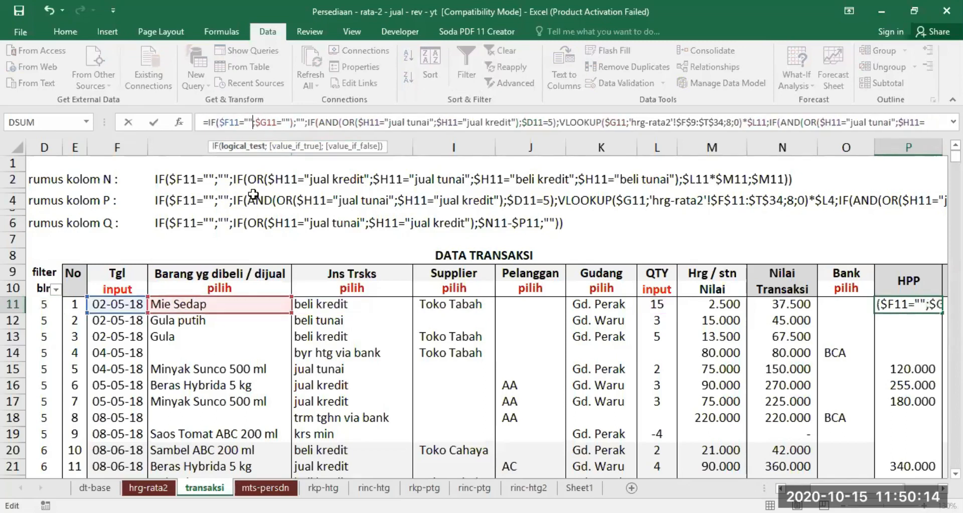
key(Delete)
key(Delete)
key(Delete)
key(Delete)
key(Delete)
key(Delete)
key(Delete)
key(Delete)
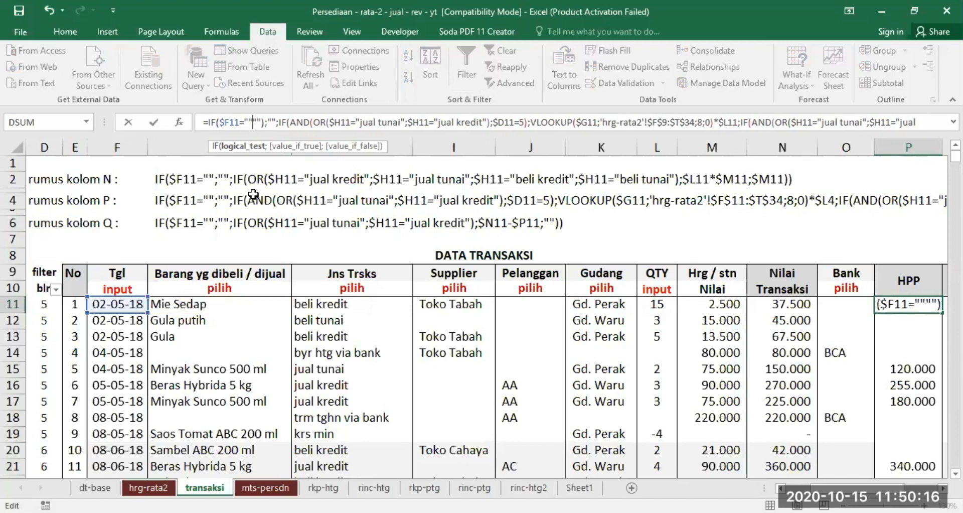
key(Delete)
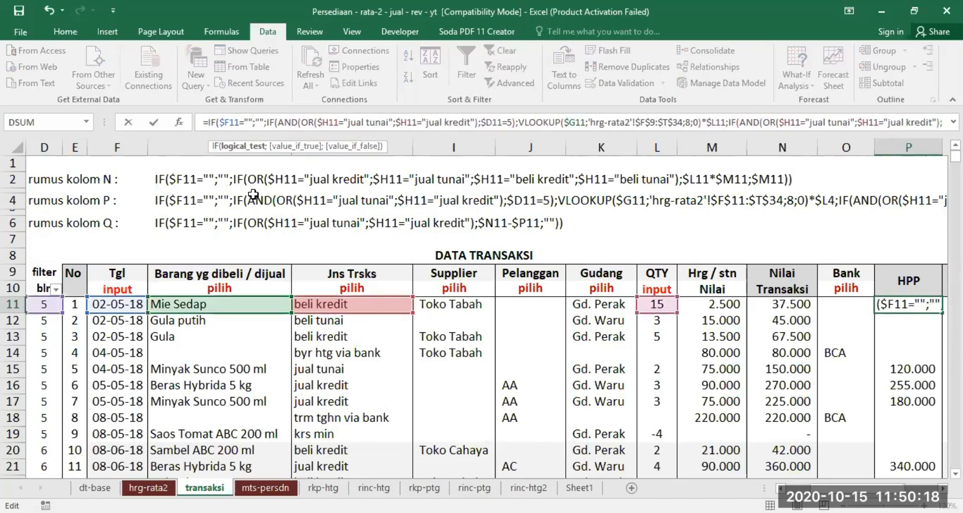
key(Return)
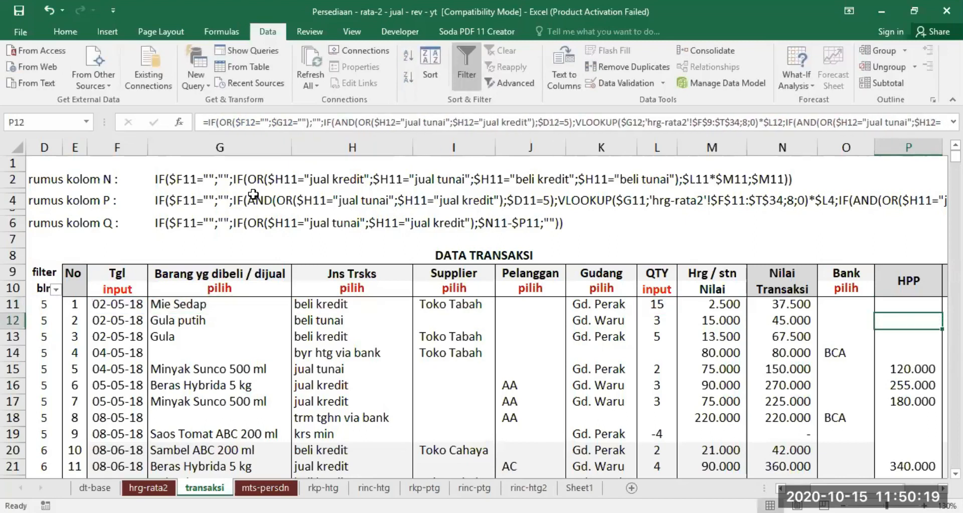
Examine the sale-type and month conditions inside the P11 formula's AND/OR tests, through to the month 6 branch.
click(883, 304)
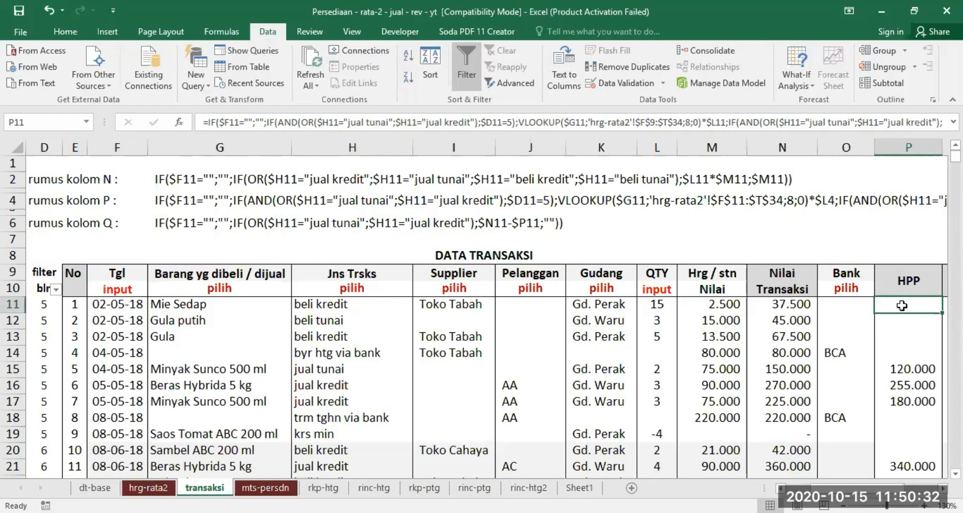
click(325, 121)
drag(301, 122, 475, 122)
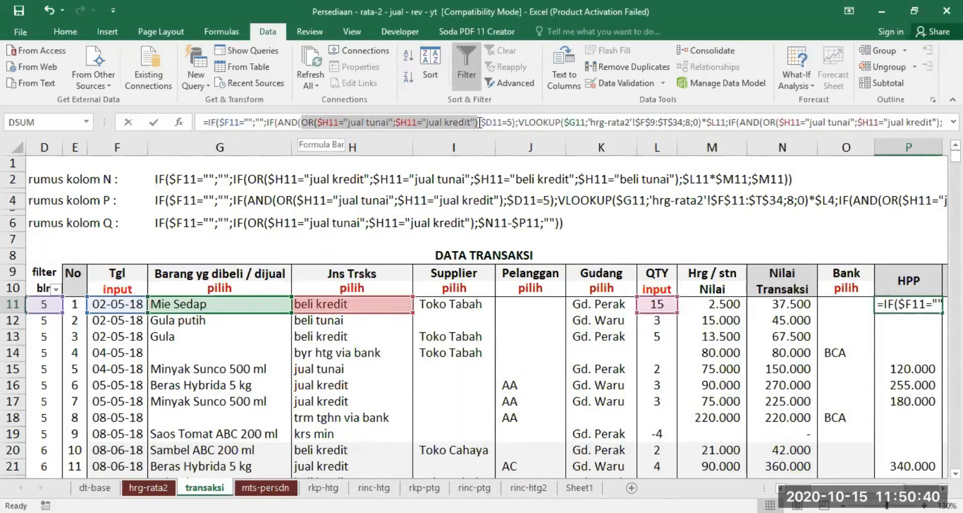
drag(480, 122, 477, 122)
drag(478, 122, 478, 123)
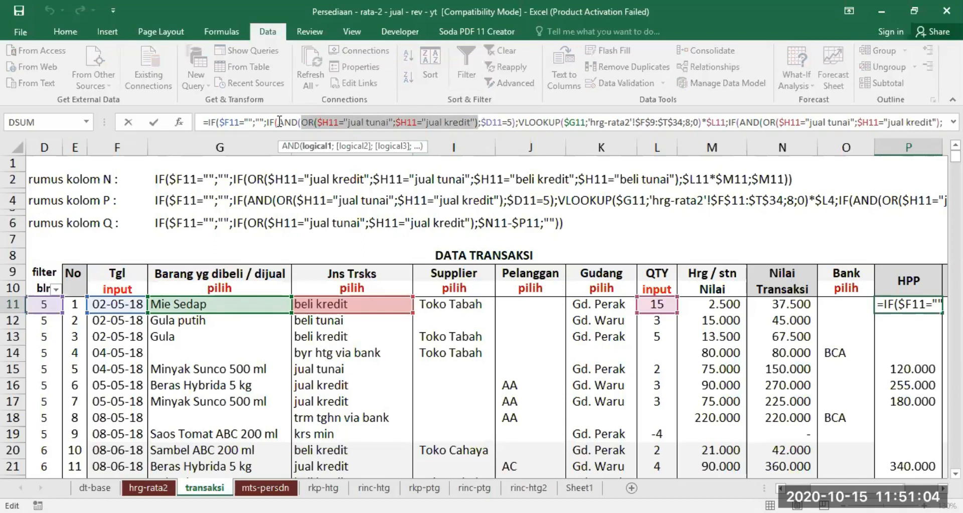
drag(280, 122, 443, 124)
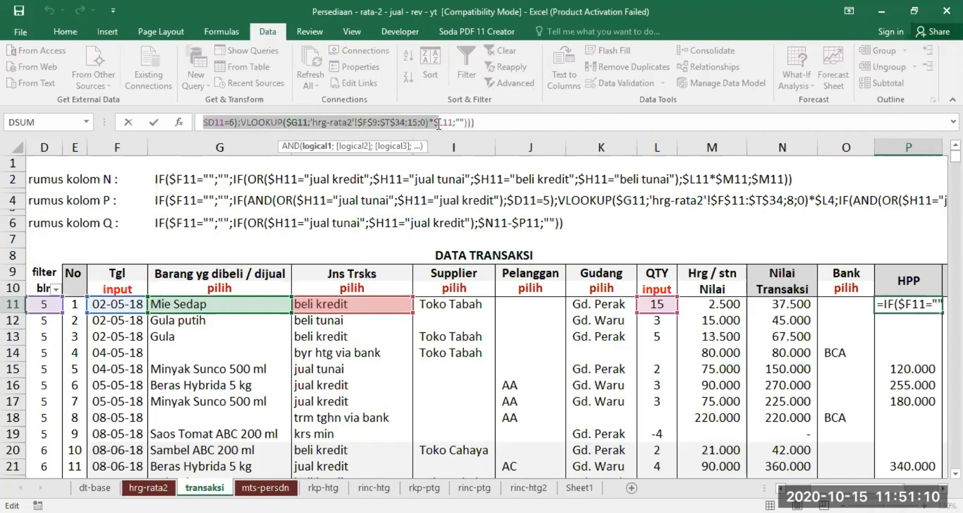
key(Left)
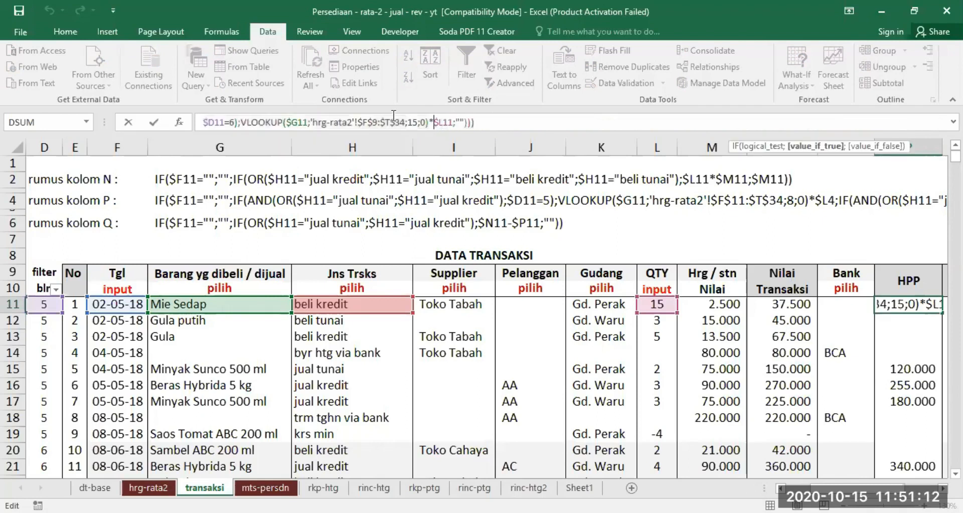
key(Up)
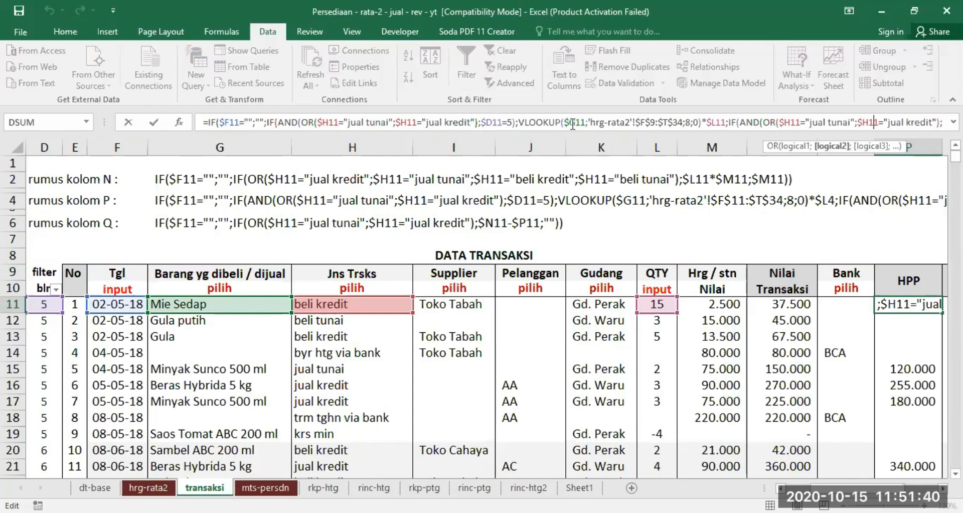
Trace the lookup item in G11 to the Mie Sedap row on the hrg-rata2 sheet, across to its first Rata-2 price.
click(210, 304)
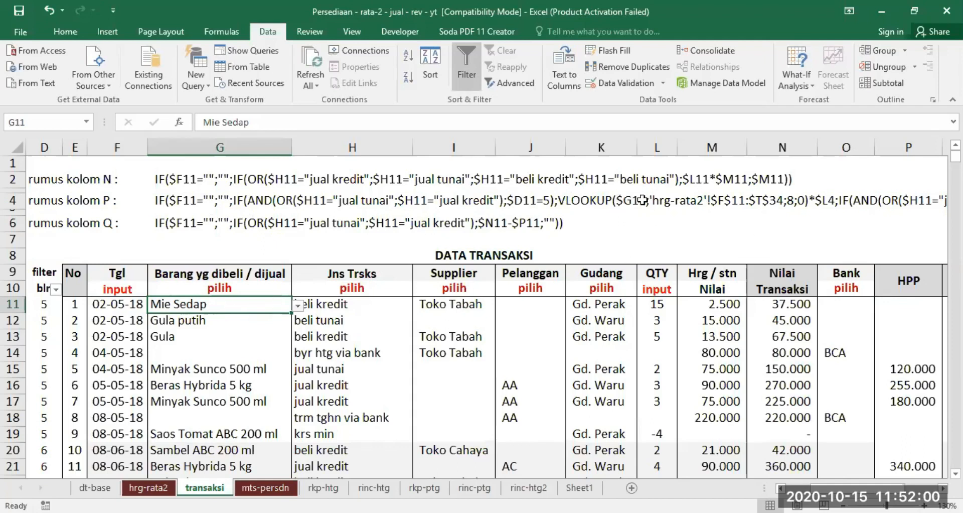
click(148, 488)
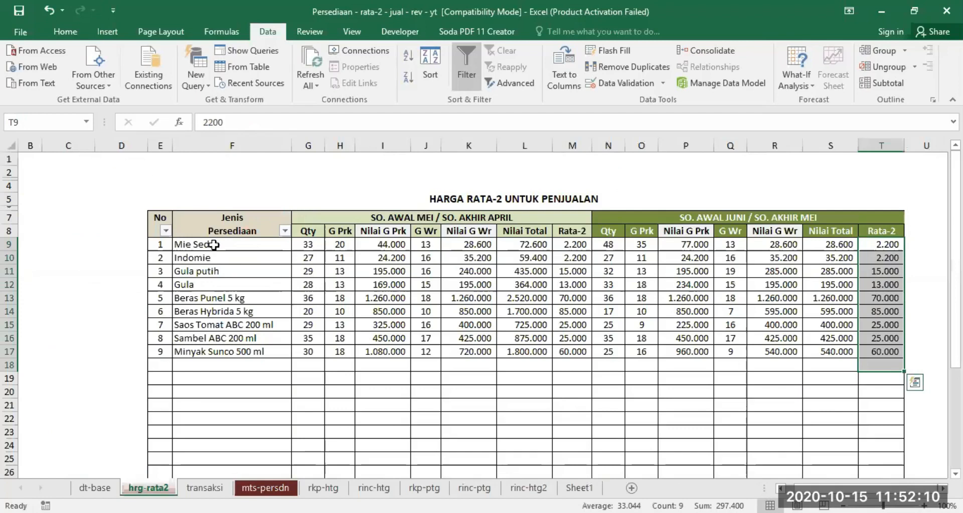
drag(214, 244, 566, 246)
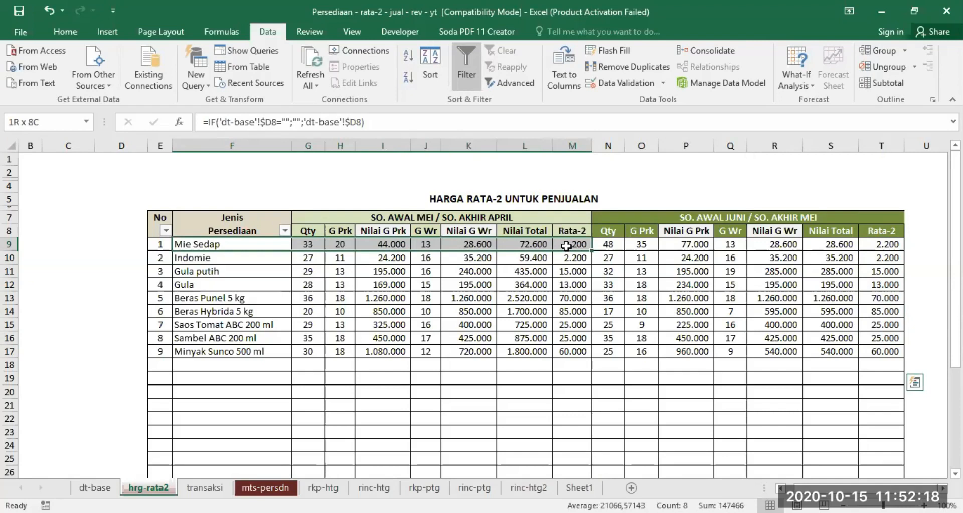
drag(566, 246, 567, 246)
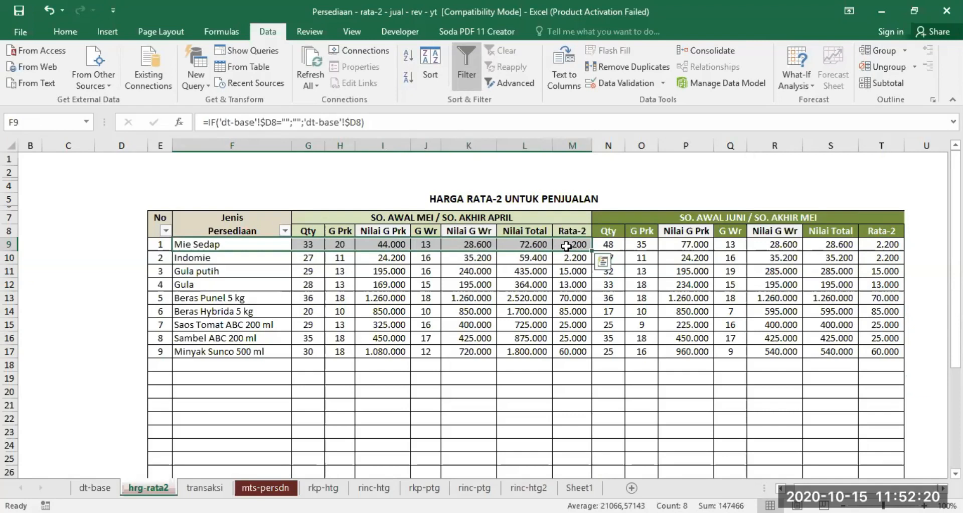
click(203, 486)
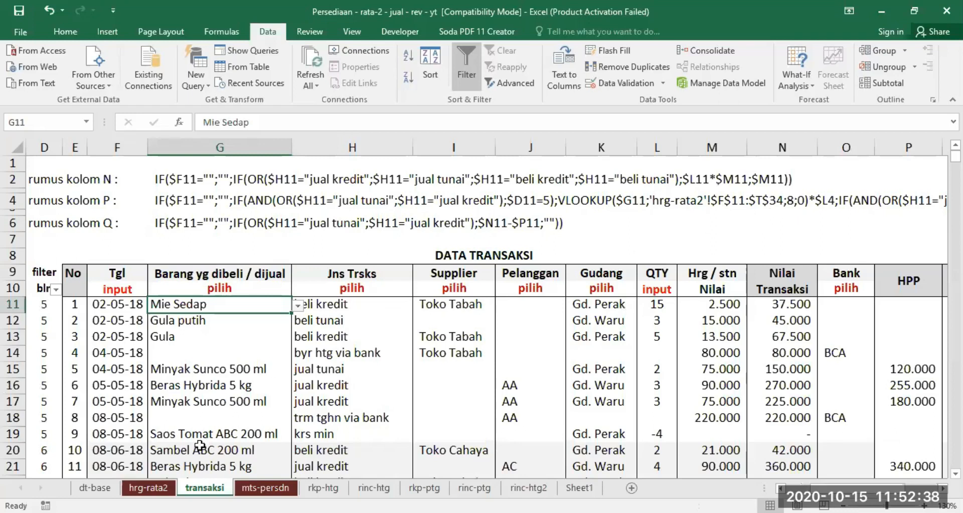
Review the hrg-rata2 lookup table from the first item in F9 across both stock blocks and down to the total row.
click(148, 487)
drag(195, 244, 903, 326)
drag(860, 361, 497, 391)
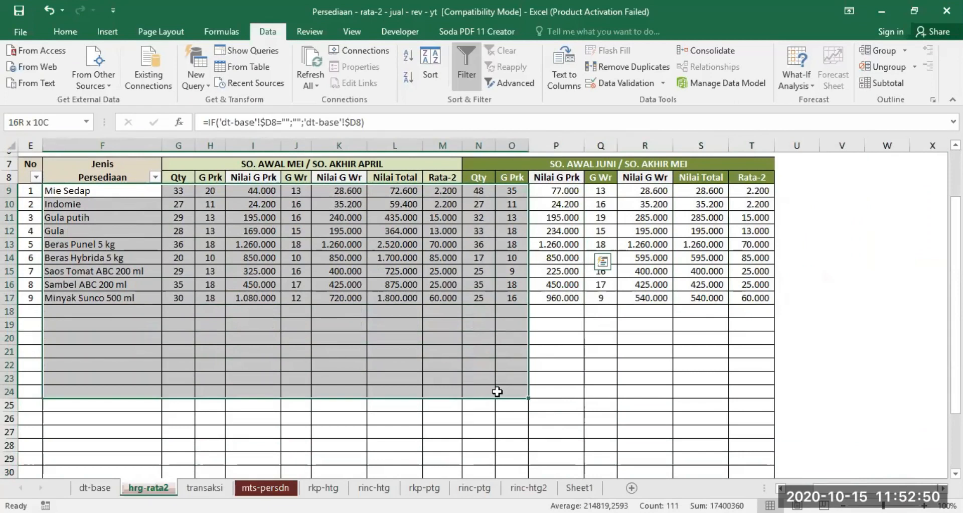
drag(502, 391, 859, 436)
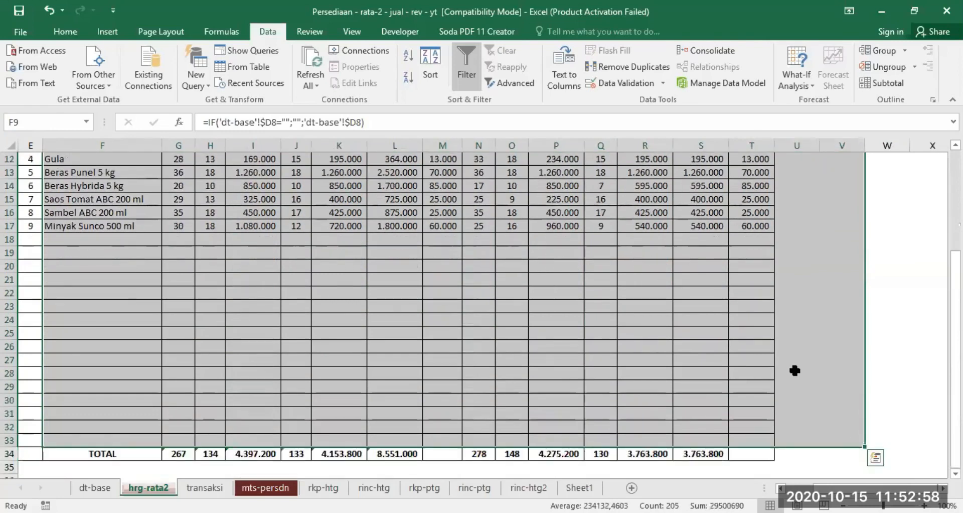
scroll(800, 366, up, 4)
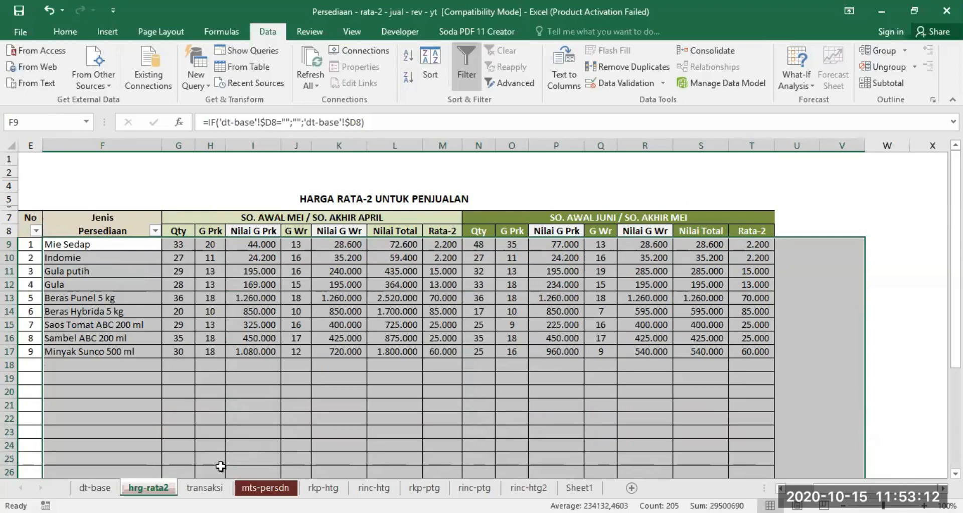
On the transaksi sheet, examine P11's month 5 VLOOKUP multiplied by $L11 and the nested IF sections around it.
click(206, 487)
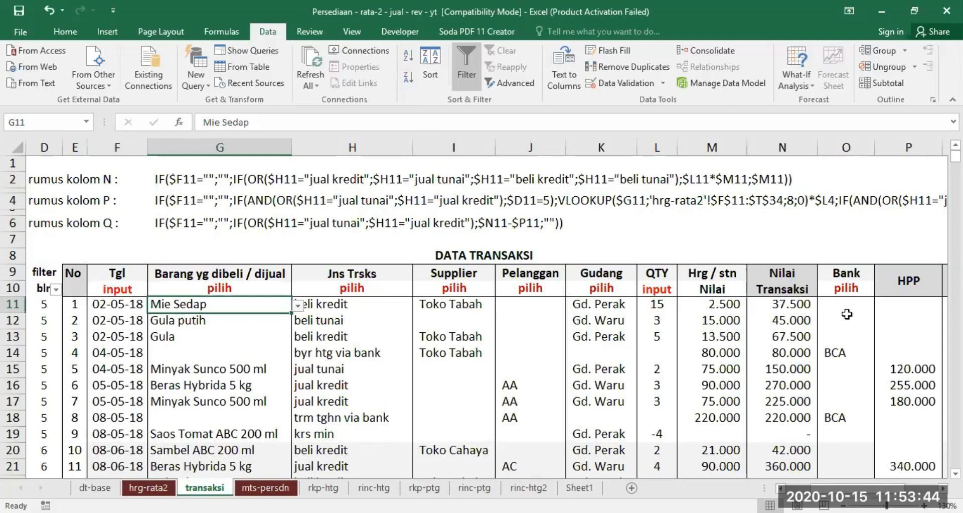
click(901, 305)
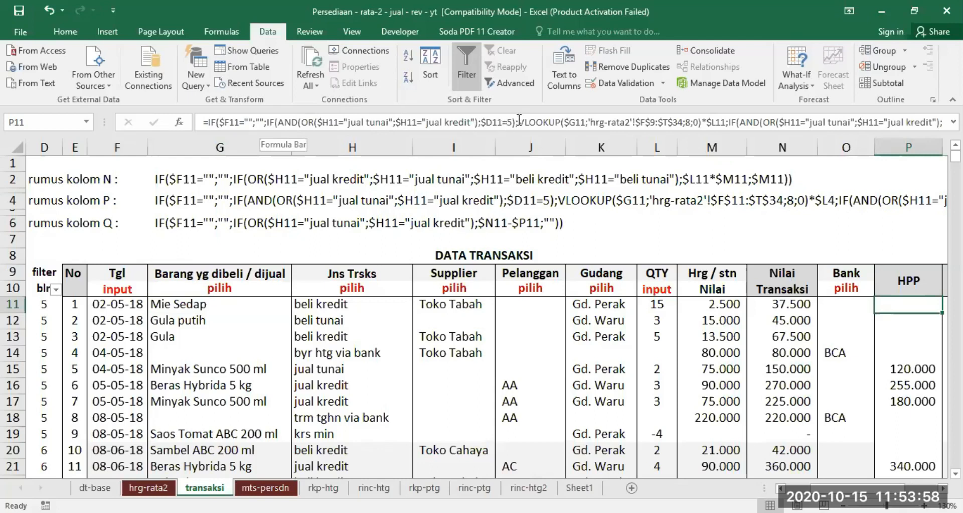
drag(520, 119, 725, 123)
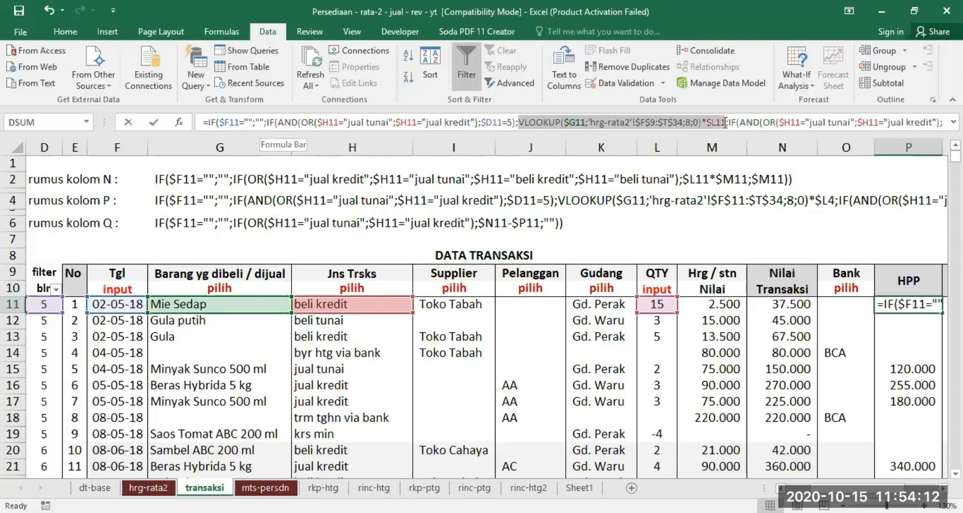
drag(724, 123, 724, 123)
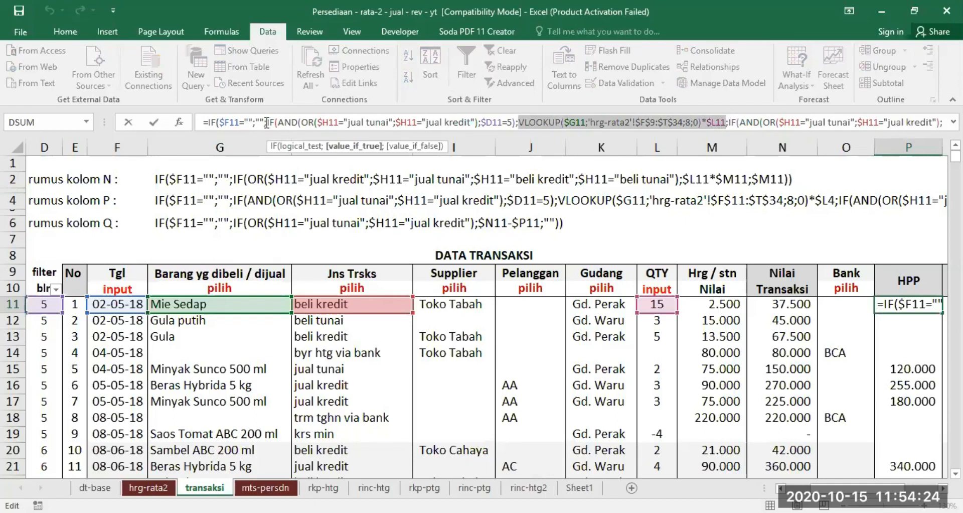
drag(267, 123, 460, 136)
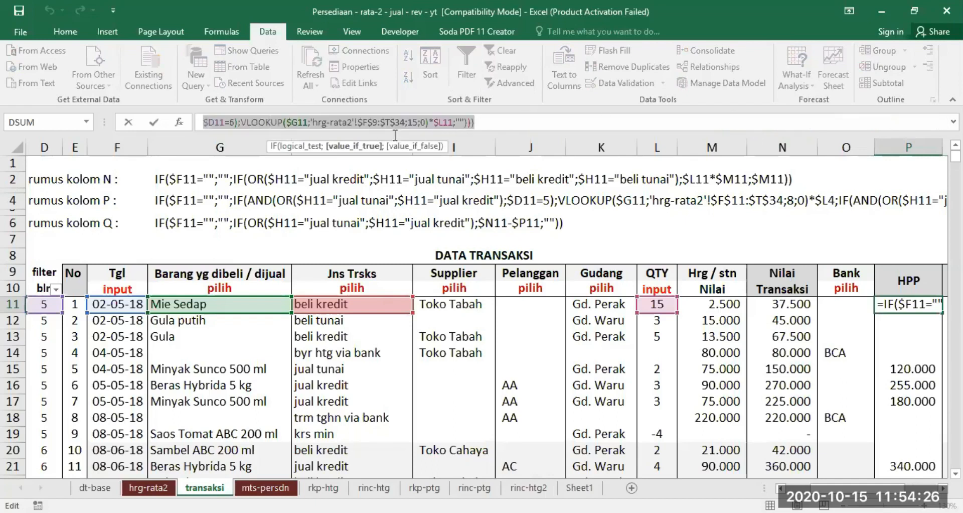
drag(395, 135, 365, 129)
key(Left)
key(Left)
key(Left)
key(Left)
key(Left)
key(Left)
key(Left)
key(Left)
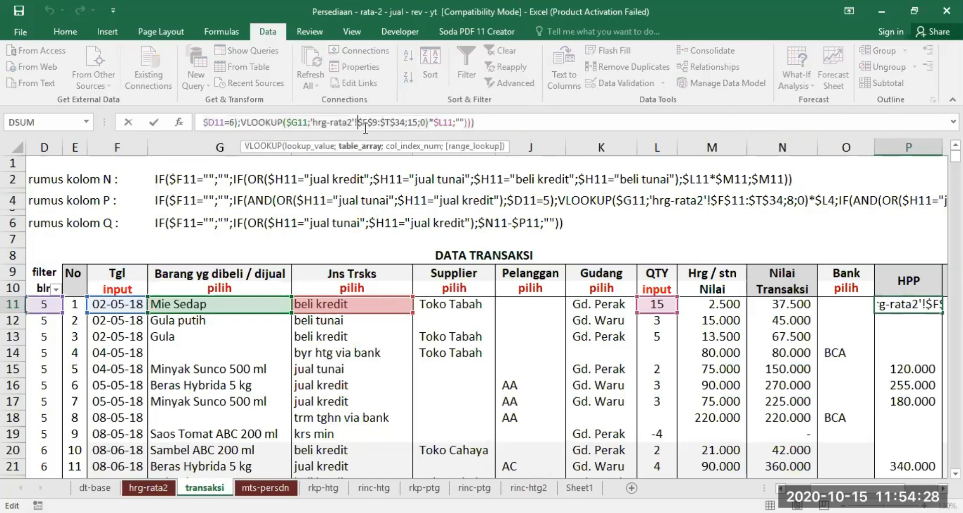
key(Up)
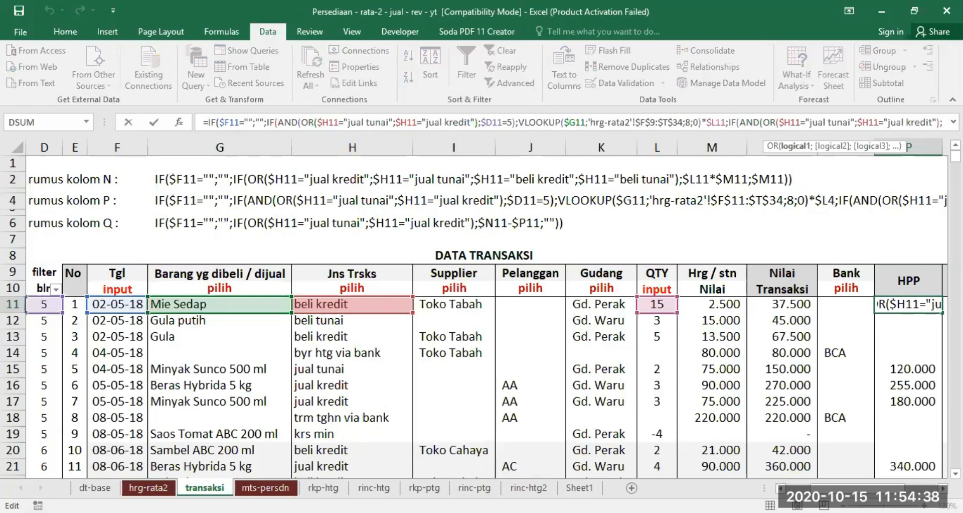
Examine the column index 15 and the month value 6 in the second VLOOKUP branch of the P11 formula.
click(941, 122)
key(Right)
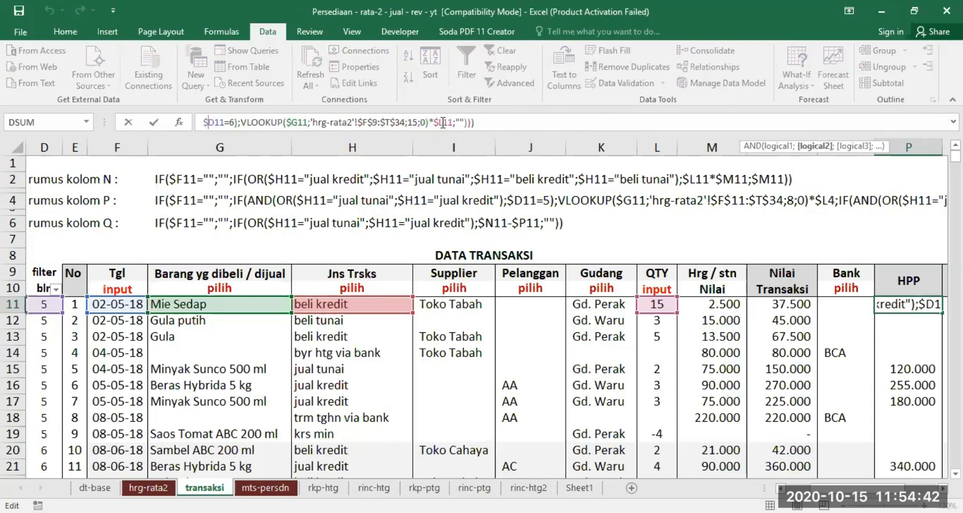
double_click(417, 122)
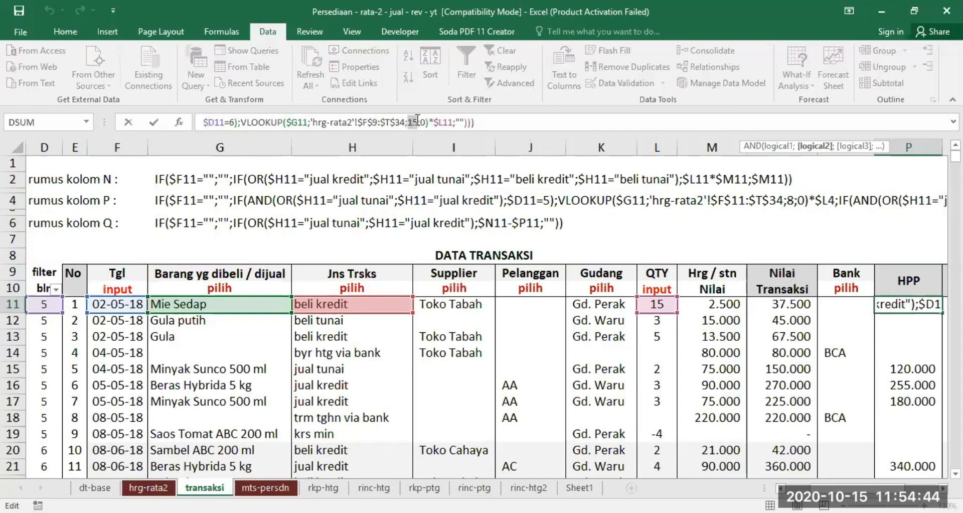
double_click(230, 122)
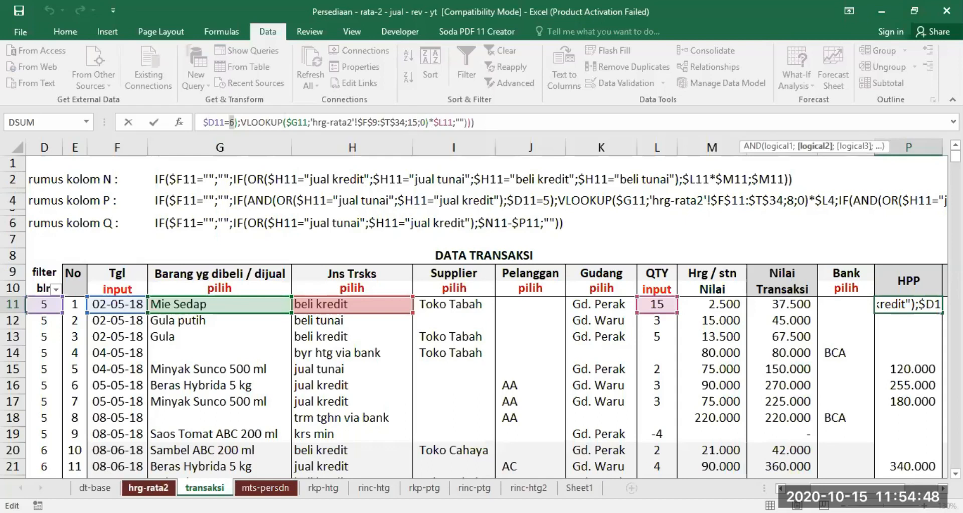
click(148, 487)
drag(79, 245, 742, 420)
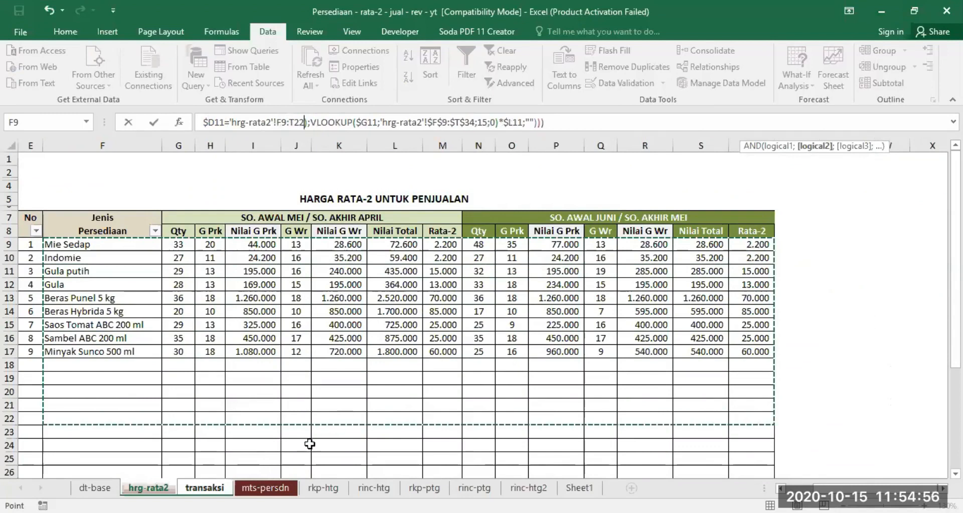
click(204, 487)
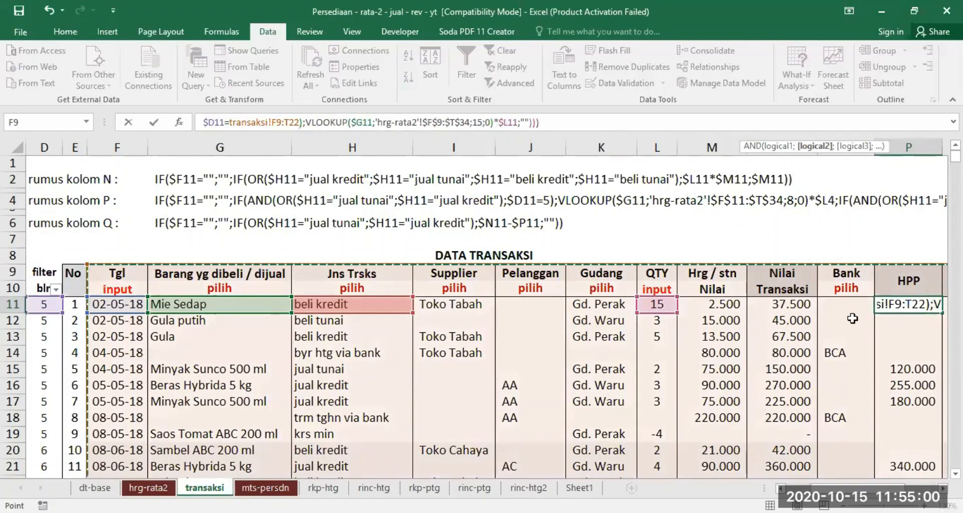
key(ctrl+Return)
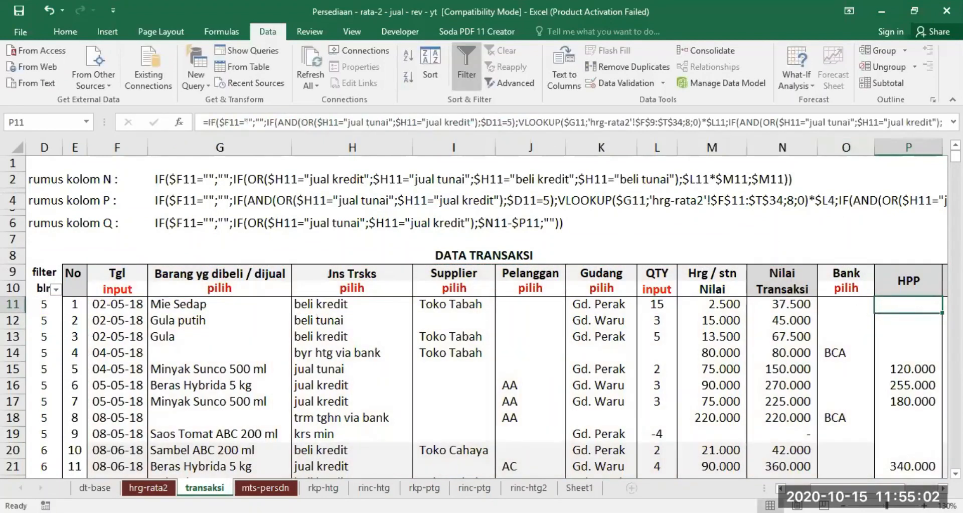
Examine the rest of P11's HPP formula, from the $D11=6 condition to the VLOOKUP result multiplied by $L11.
key(F2)
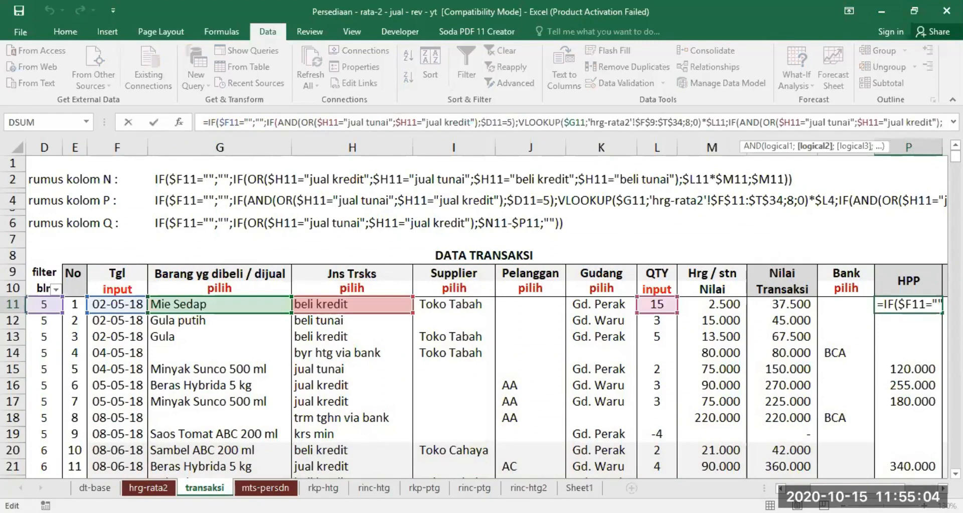
key(Right)
key(Right)
key(Right)
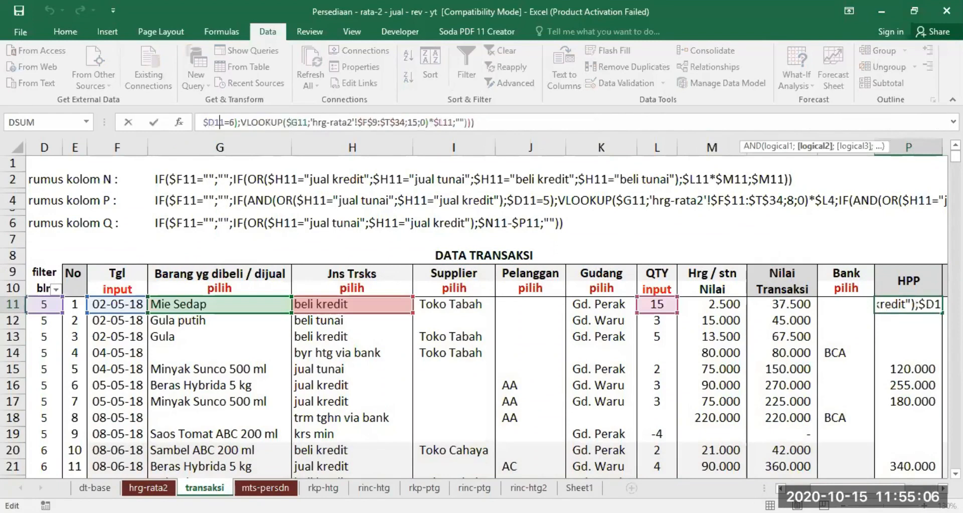
click(426, 122)
key(Right)
key(Right)
key(Right)
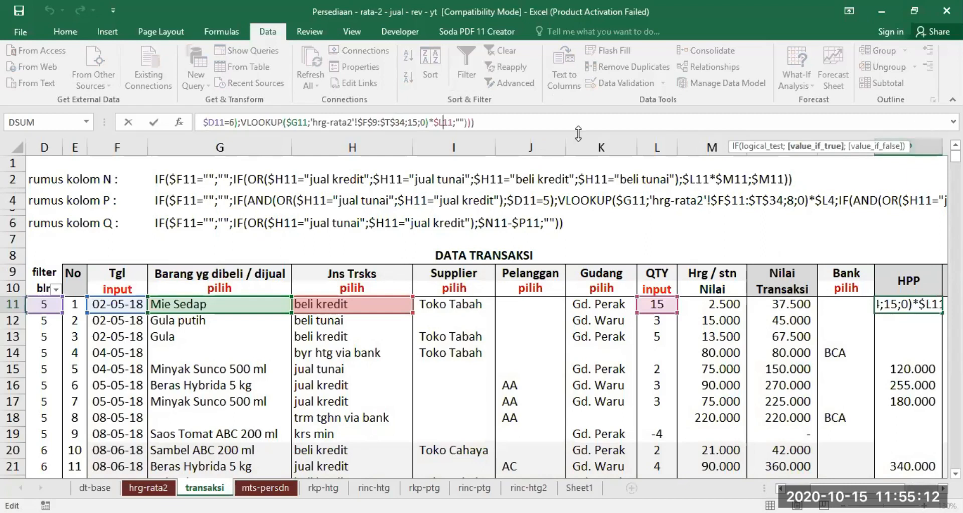
key(Return)
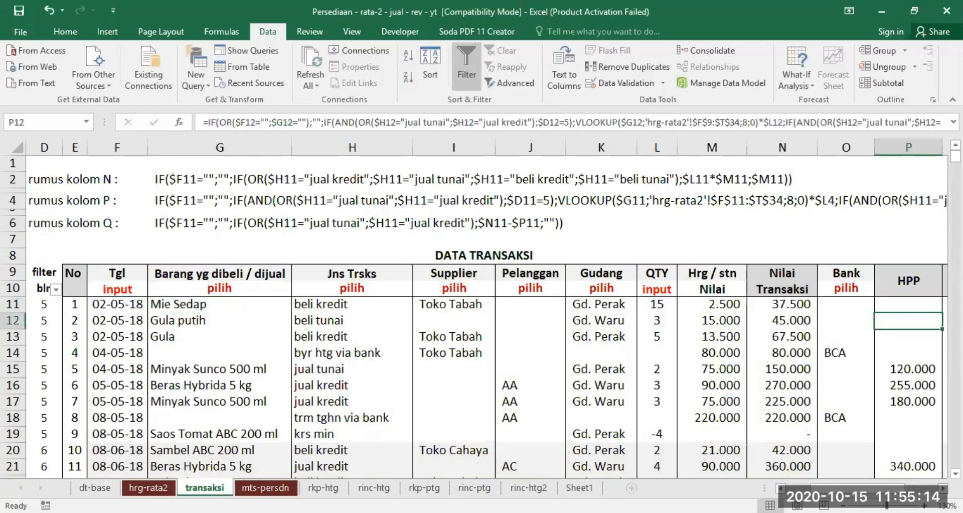
Inspect the Laba Kotor formula in Q11 and its source columns, Nilai Transaksi in N and HPP in P.
scroll(791, 308, right, 3)
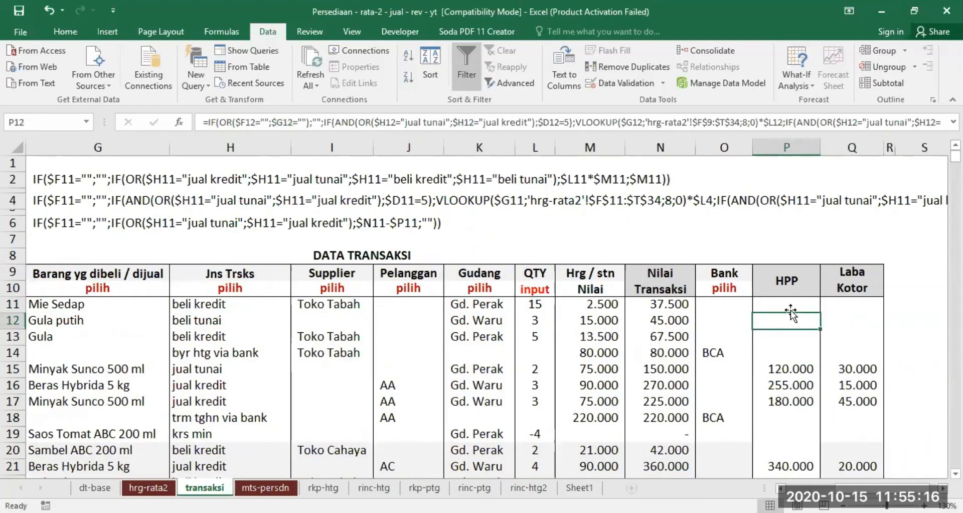
click(791, 308)
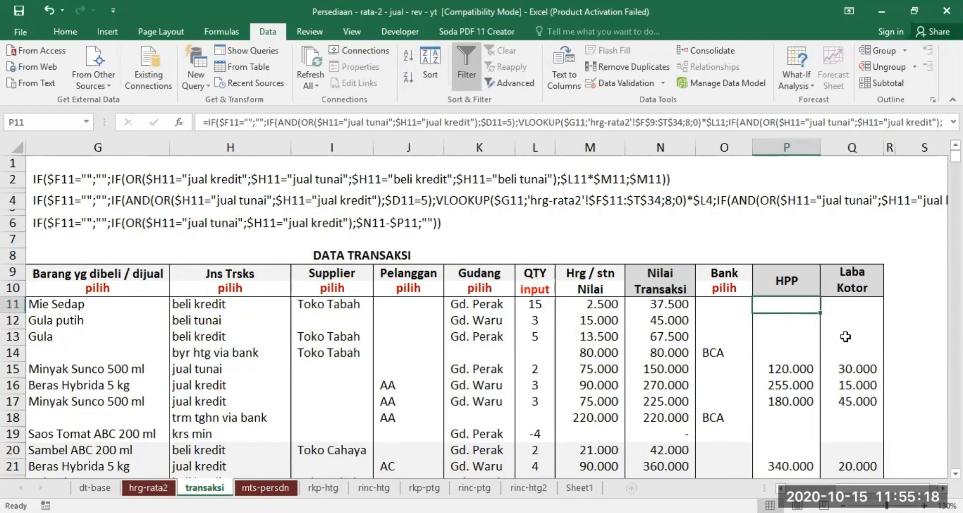
click(846, 304)
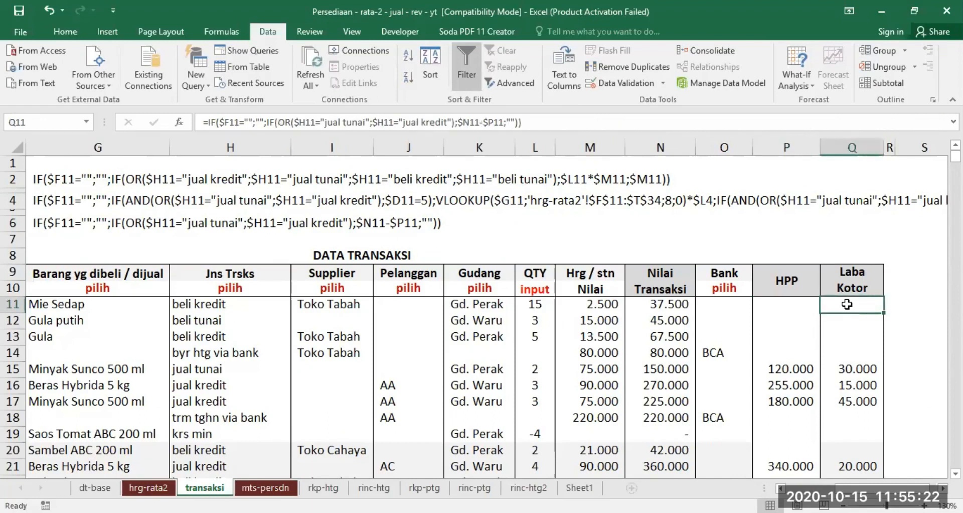
click(661, 146)
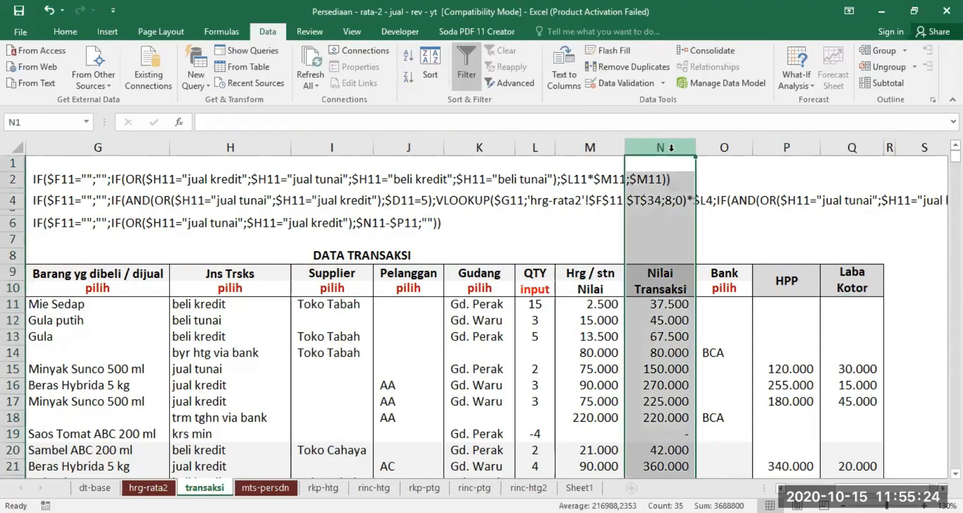
click(787, 146)
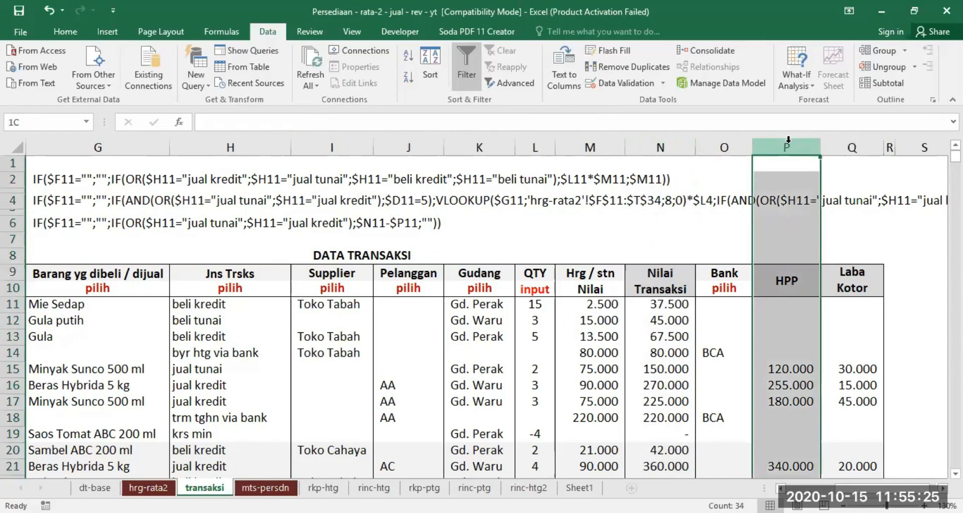
click(853, 305)
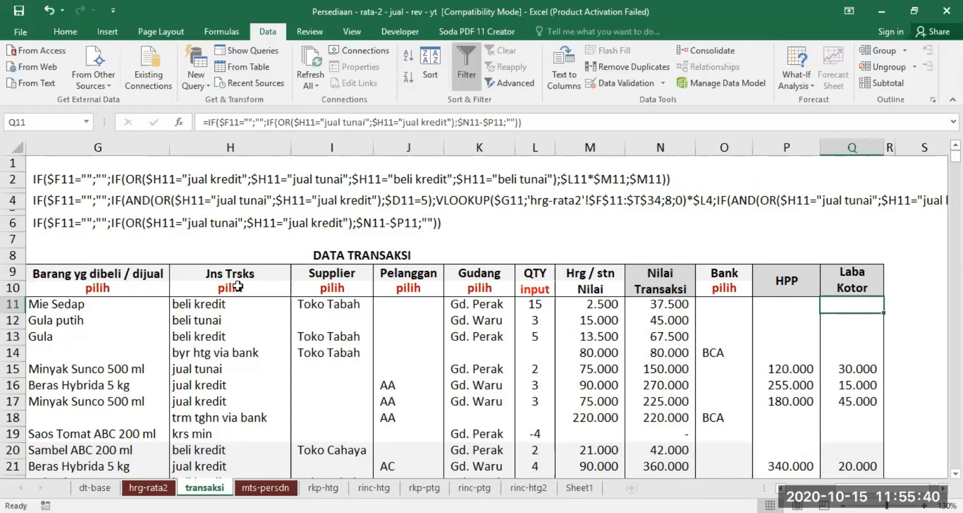
Trace Q11's formula from the empty $F11 check through the OR sale condition to $N11-$P11 and the blank fallback.
click(781, 488)
click(781, 488)
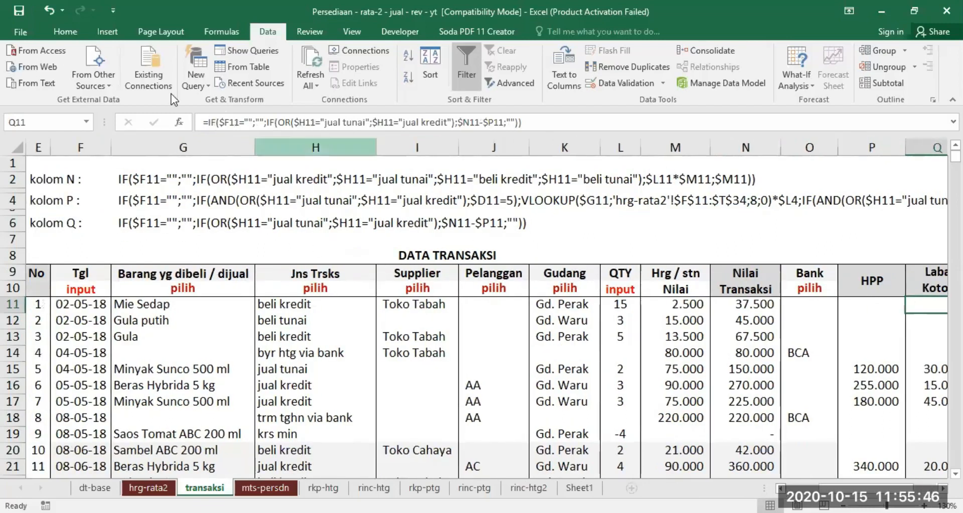
drag(207, 122, 269, 124)
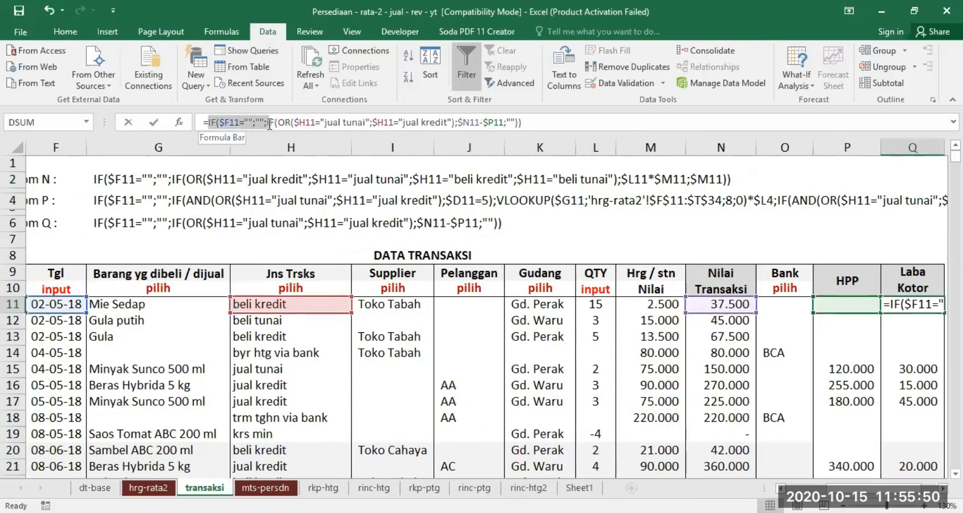
drag(270, 124, 454, 120)
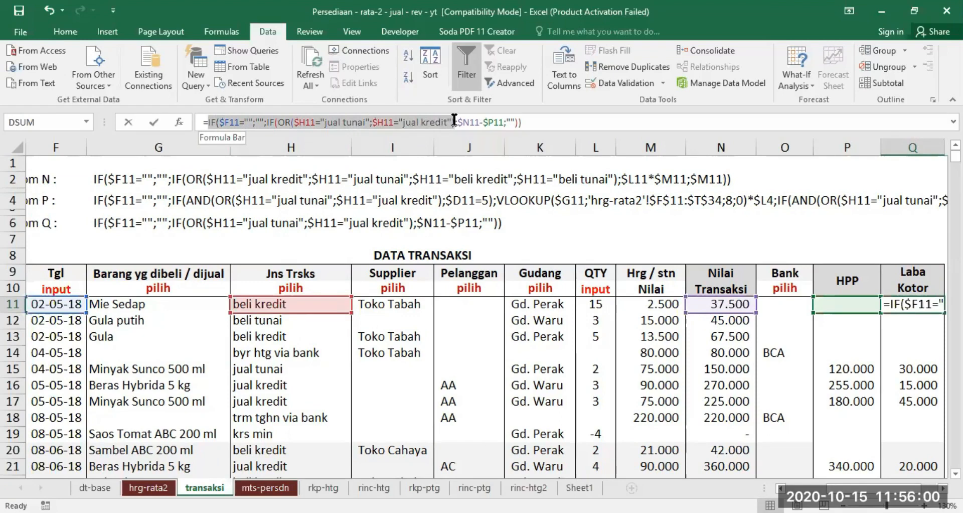
drag(454, 121, 505, 123)
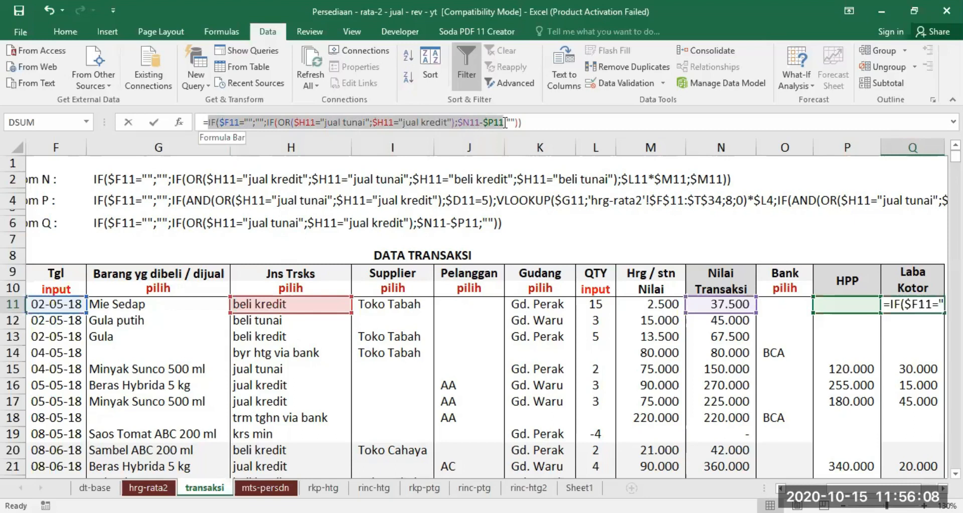
drag(505, 123, 537, 121)
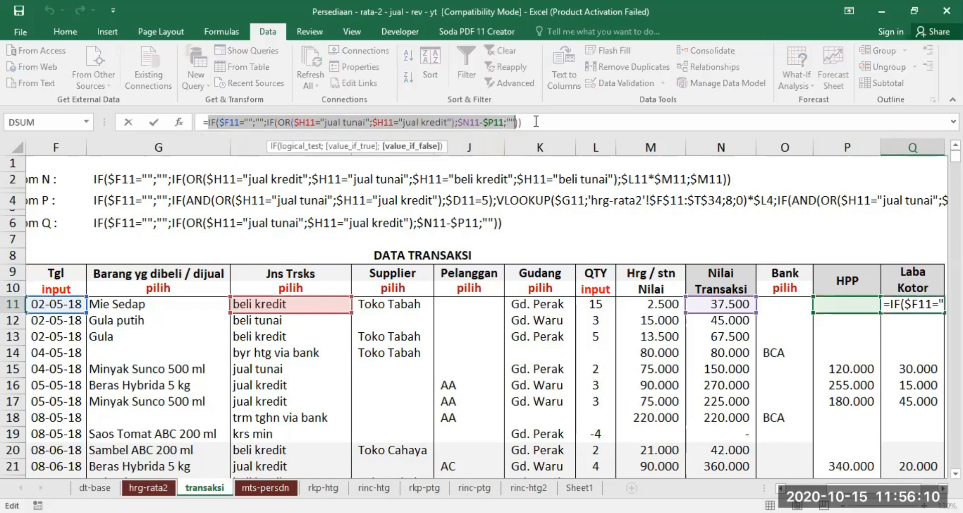
click(506, 121)
key(Left)
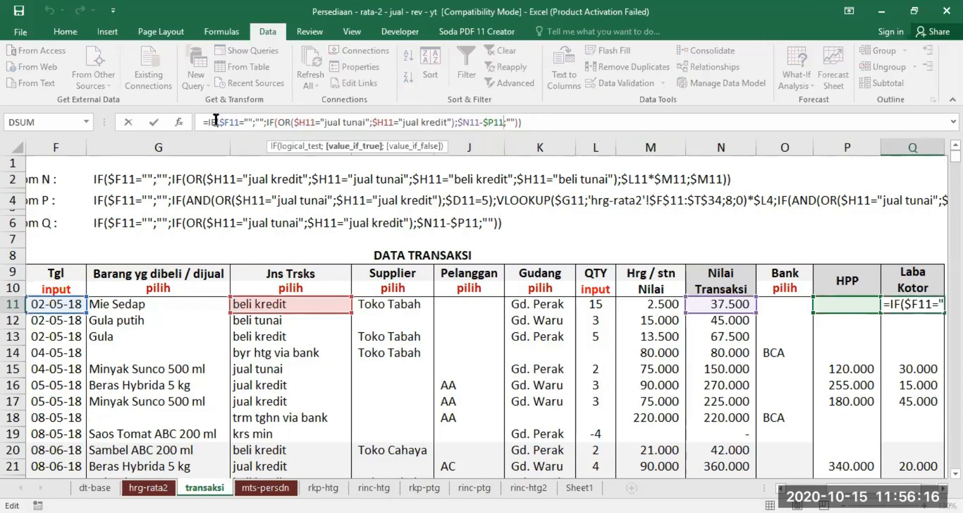
Reread Q11's formula section by section, focusing on the $H11 tests for "jual tunai" and "jual kredit" before the subtraction.
drag(207, 122, 264, 122)
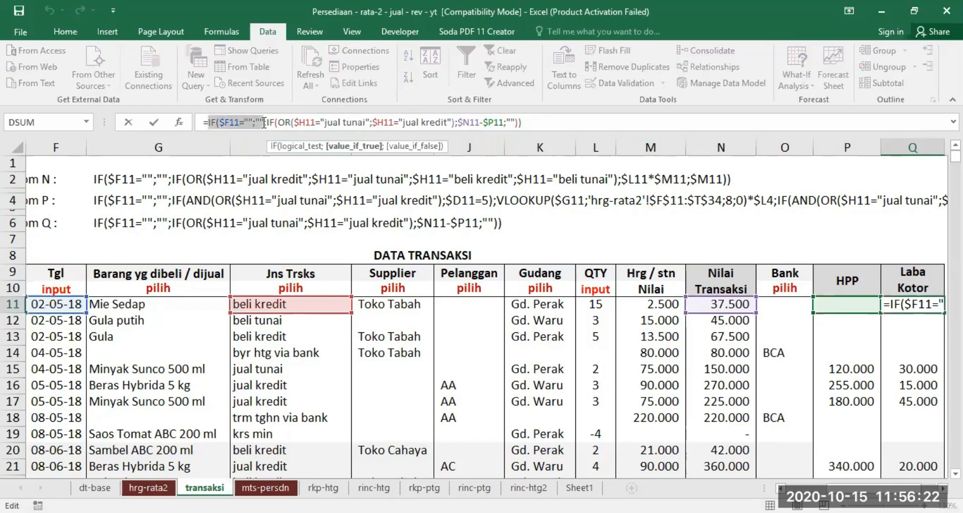
drag(263, 122, 313, 123)
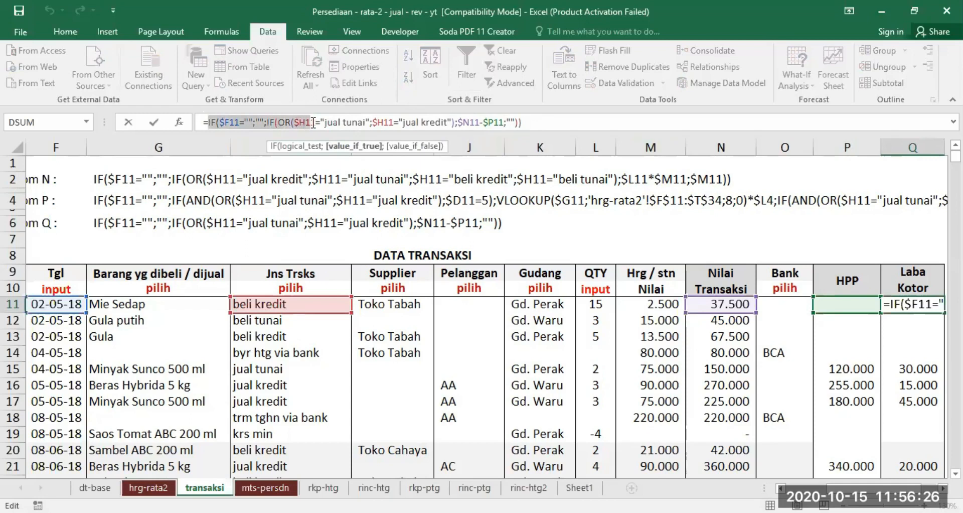
drag(315, 122, 320, 123)
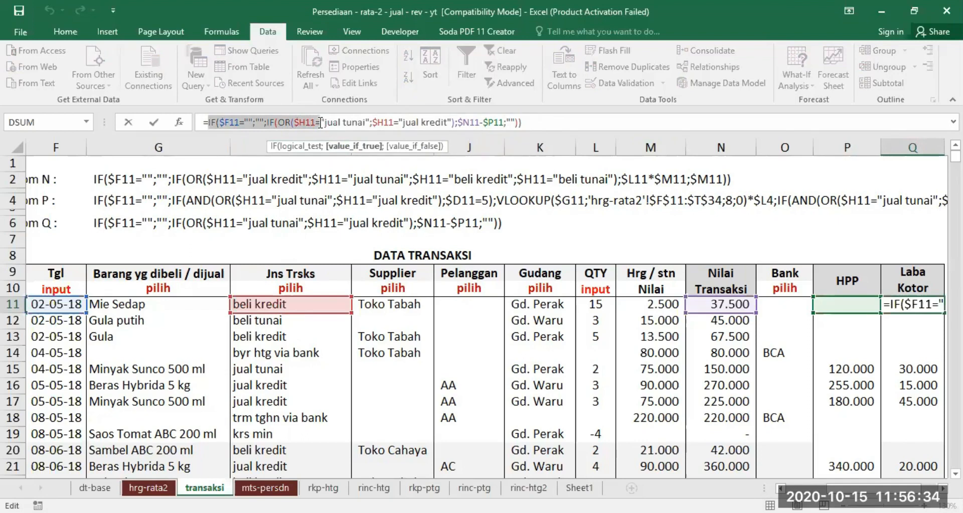
drag(320, 123, 455, 116)
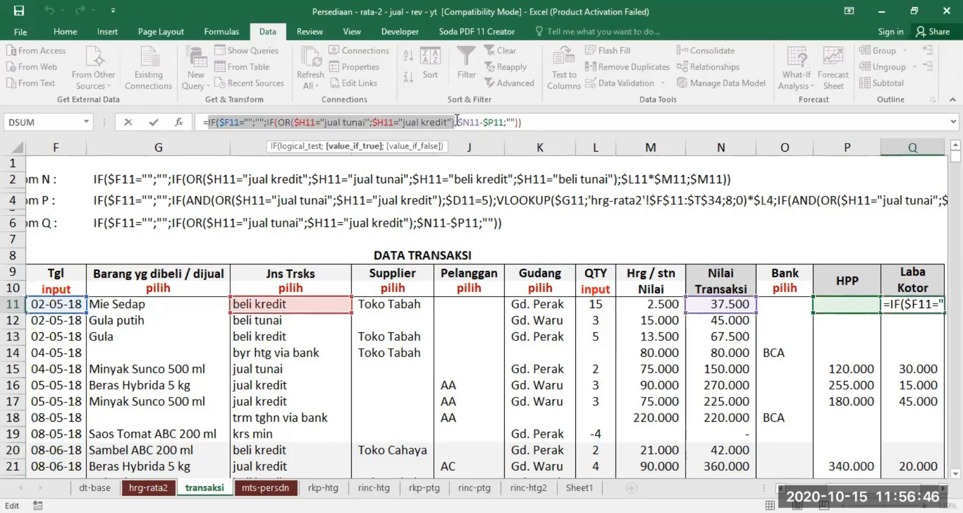
drag(457, 121, 505, 121)
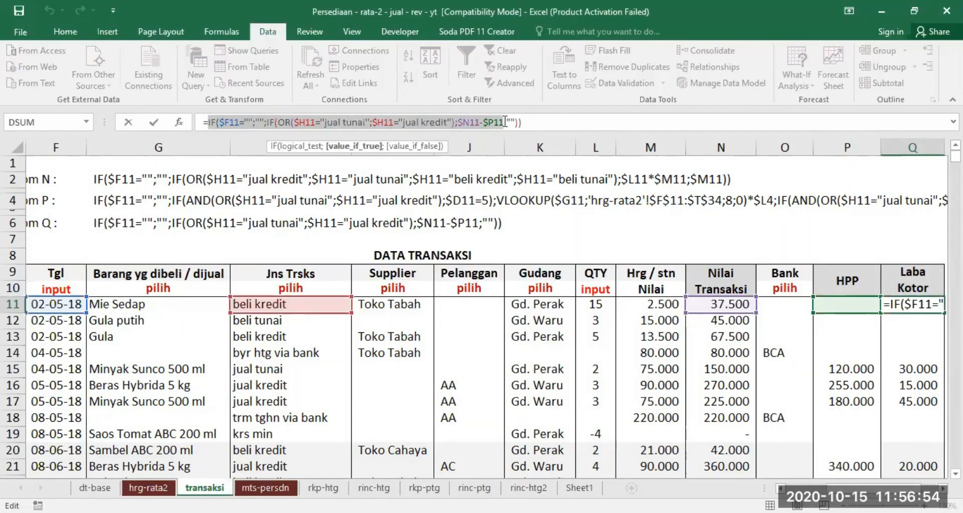
drag(505, 121, 524, 121)
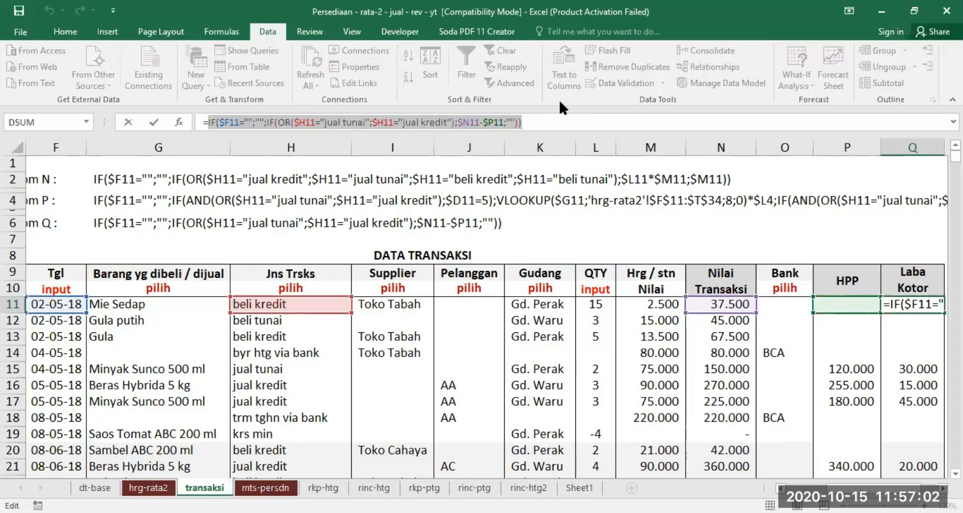
key(Return)
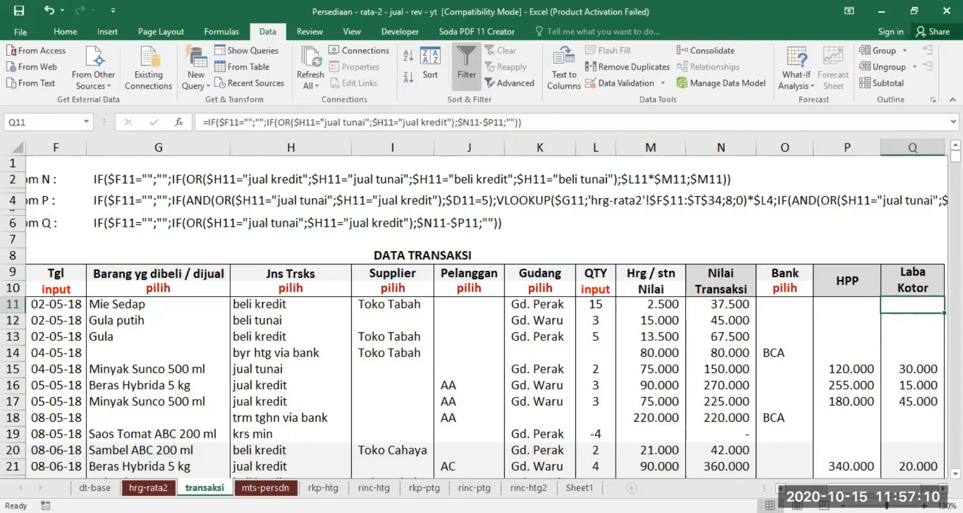
View the mts-persdn stock mutation report, and return to the transaksi sheet to look over its transaction rows.
click(943, 488)
click(943, 488)
drag(863, 488, 837, 488)
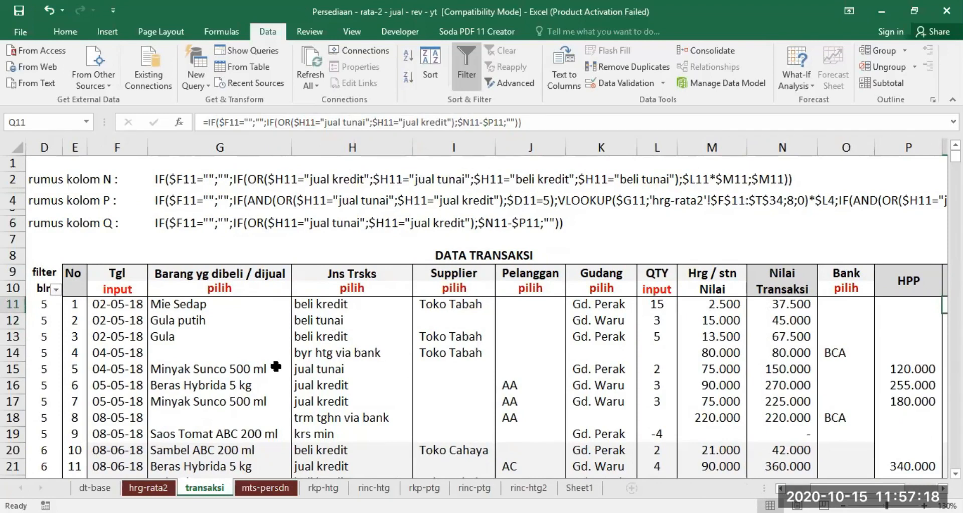
click(266, 490)
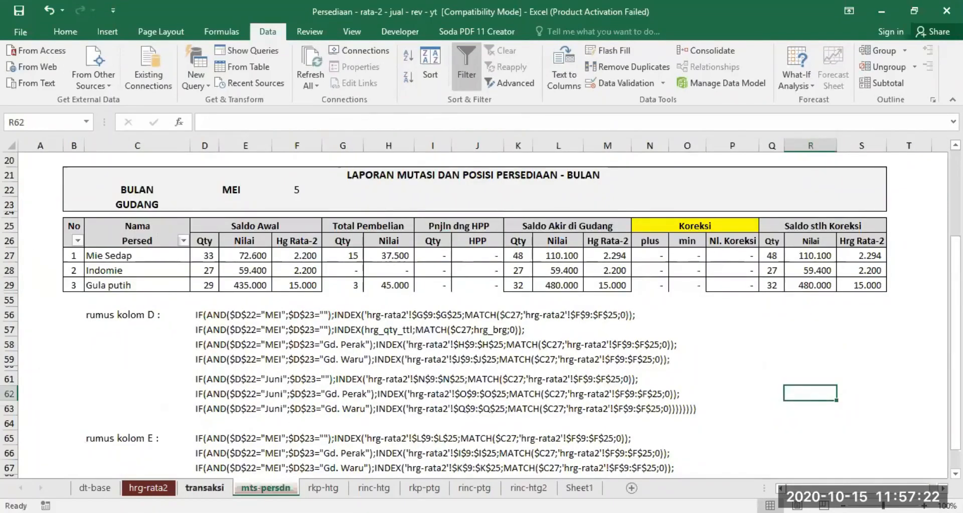
key(ctrl+Page_Up)
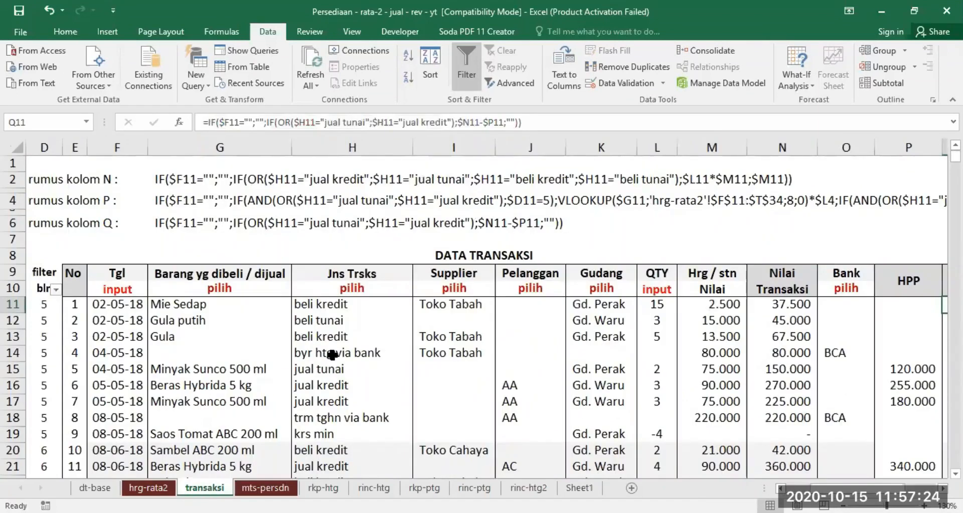
scroll(353, 381, down, 5)
scroll(388, 368, up, 2)
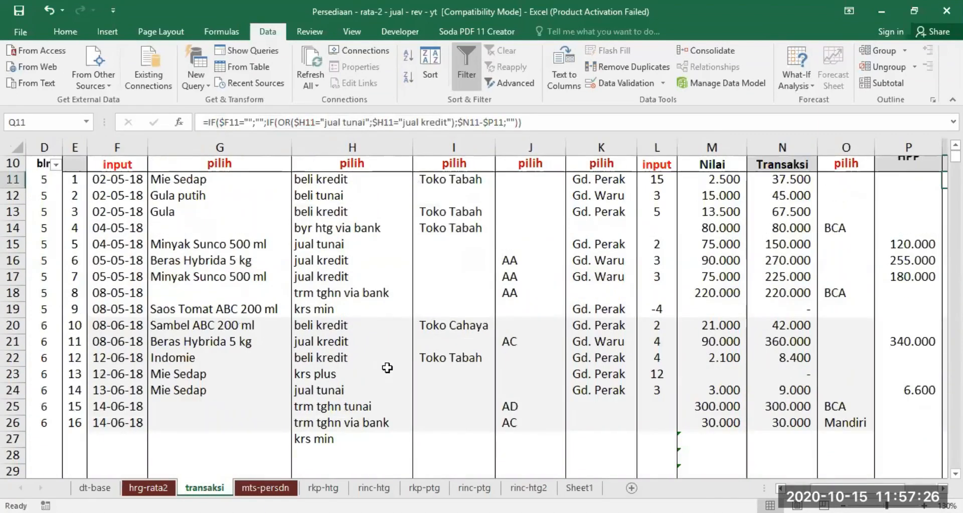